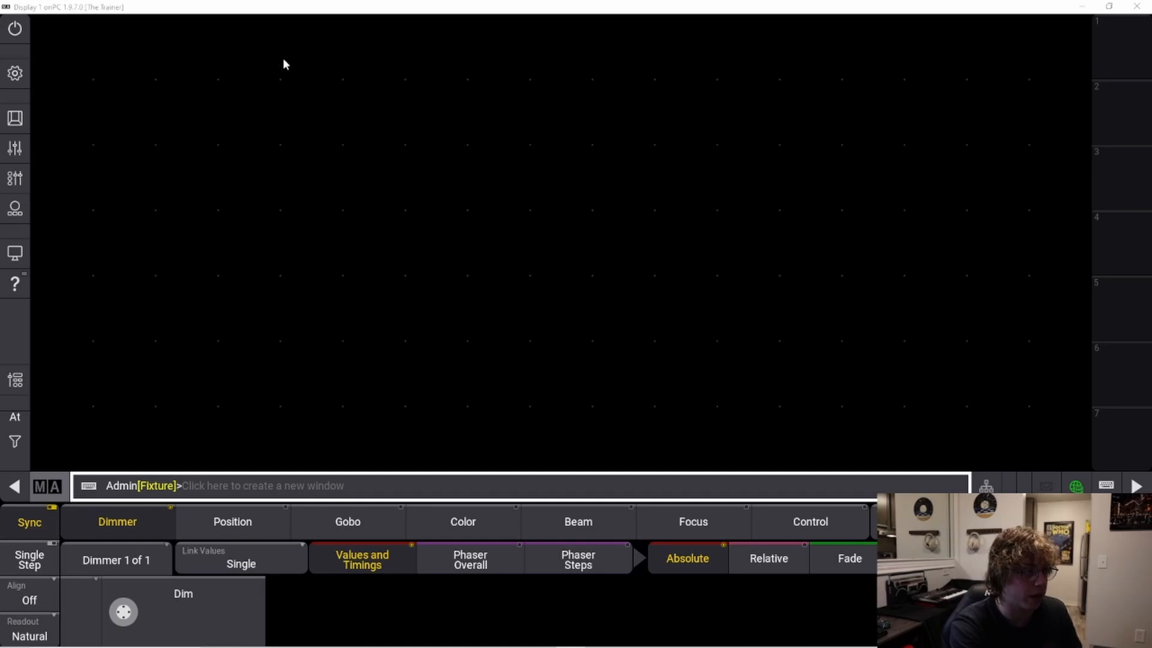
click(300, 60)
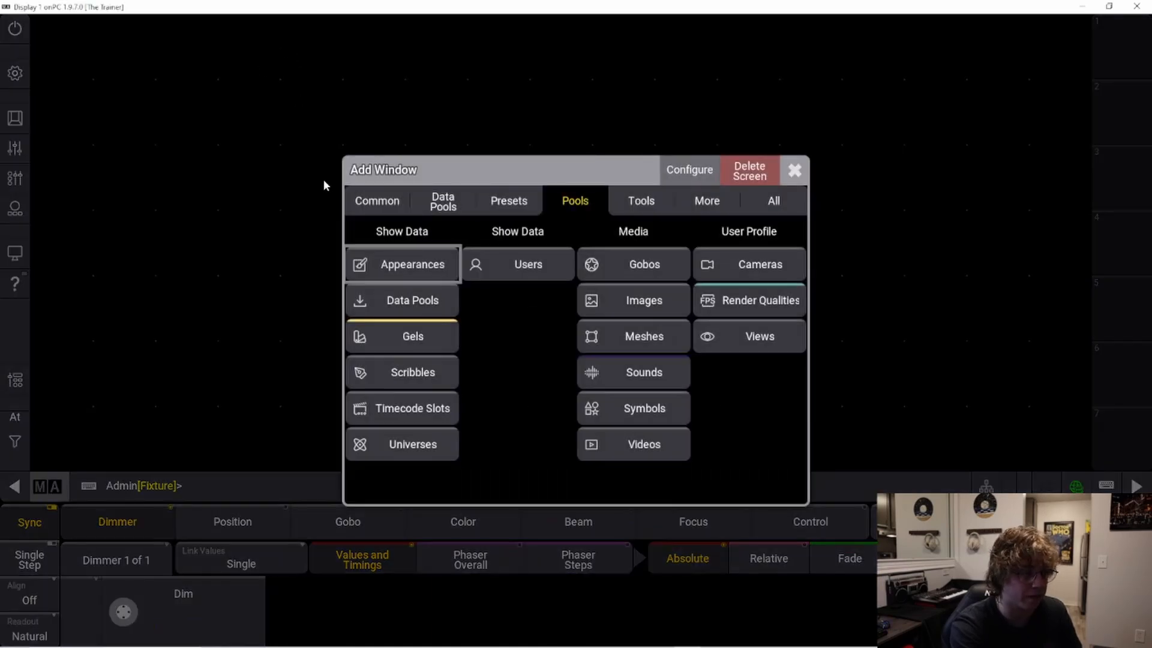
click(377, 203)
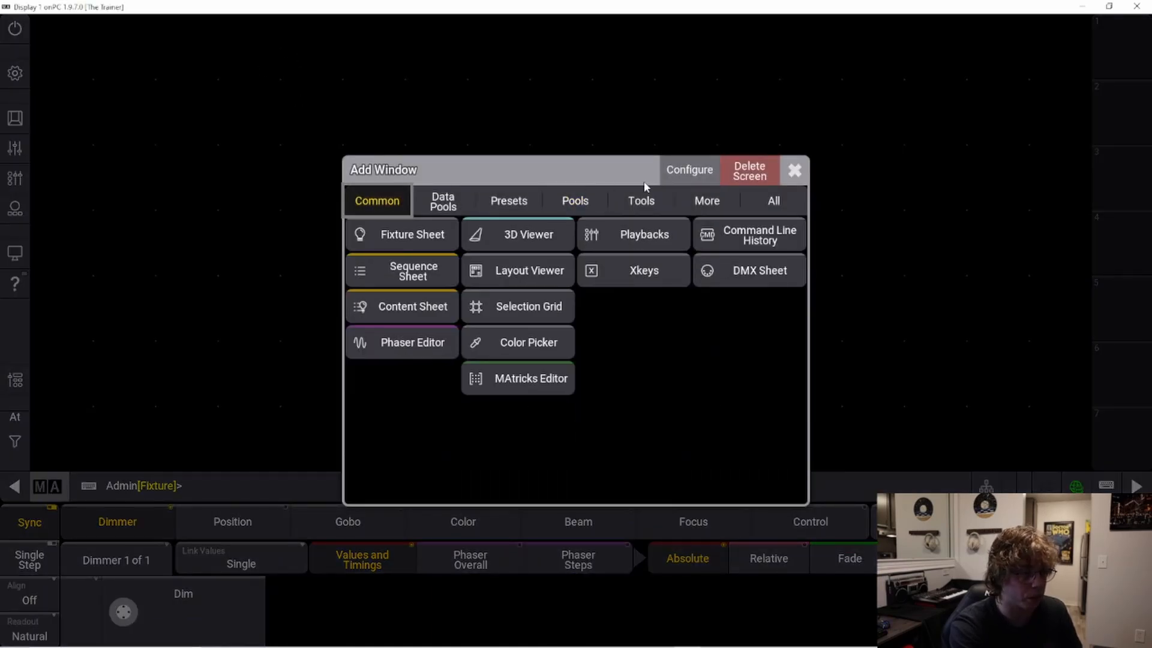
click(794, 170)
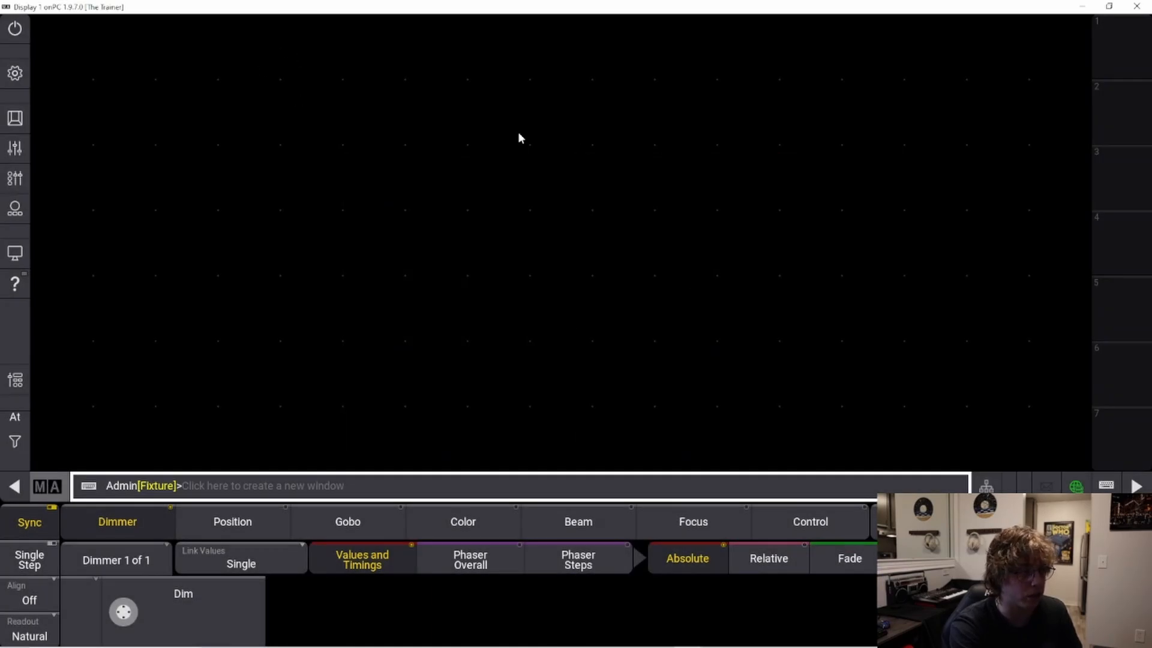
- Add a Fixture Sheet window on the empty screen, leaving a few free grid columns beside it
click(303, 60)
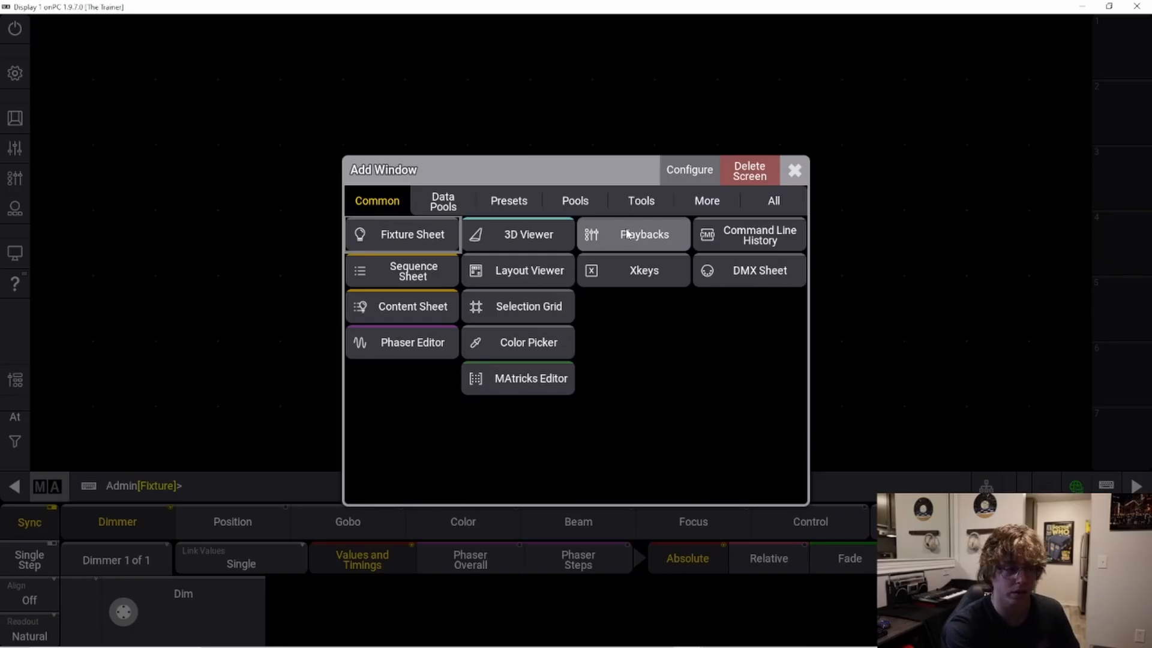
click(428, 235)
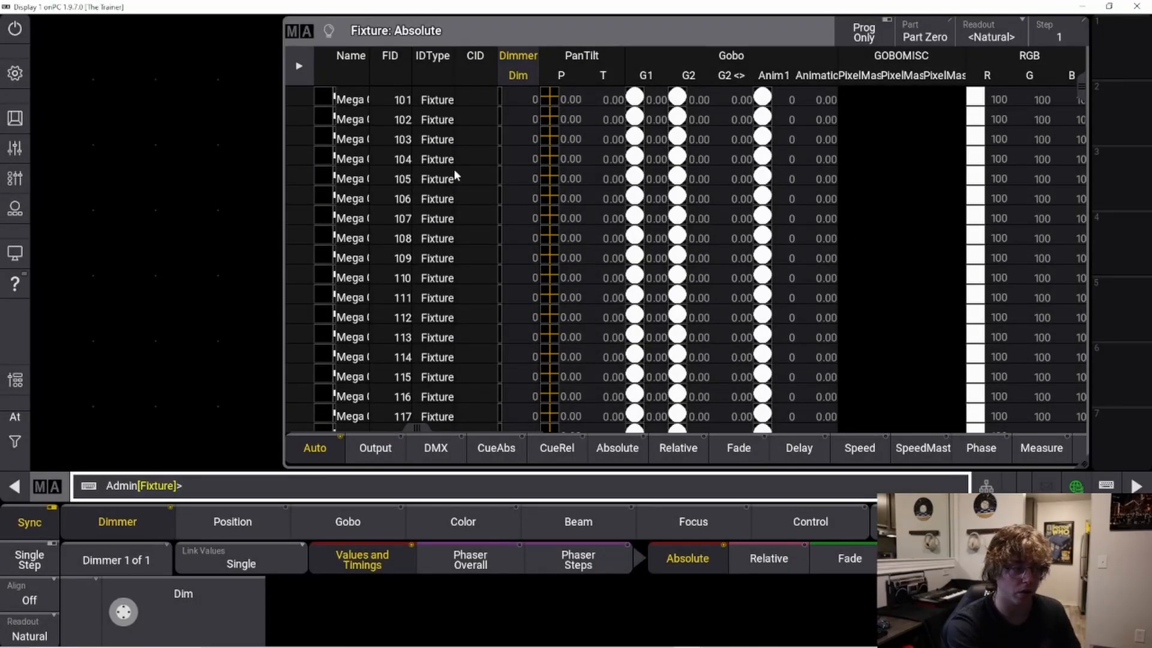
mouse_move(1081, 88)
mouse_down()
mouse_move(1080, 200)
mouse_move(1047, 345)
mouse_move(1053, 401)
mouse_move(1078, 386)
mouse_move(1093, 274)
mouse_move(1090, 82)
mouse_up()
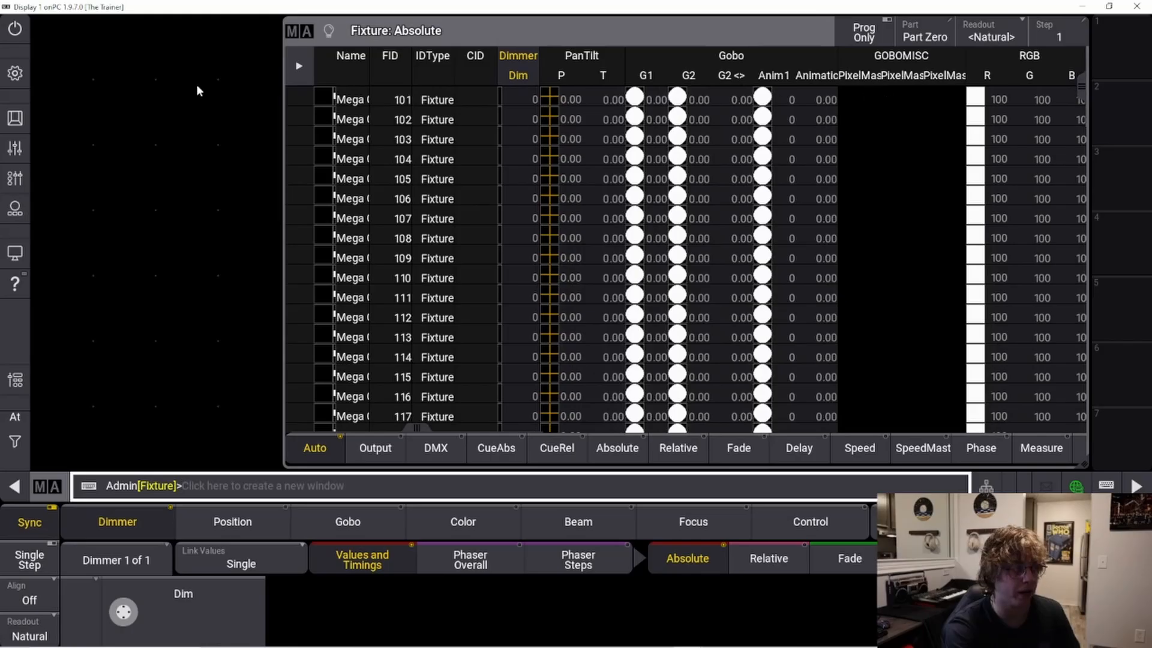
- Add a Groups data pool window in the free grid space beside the fixture sheet
click(48, 57)
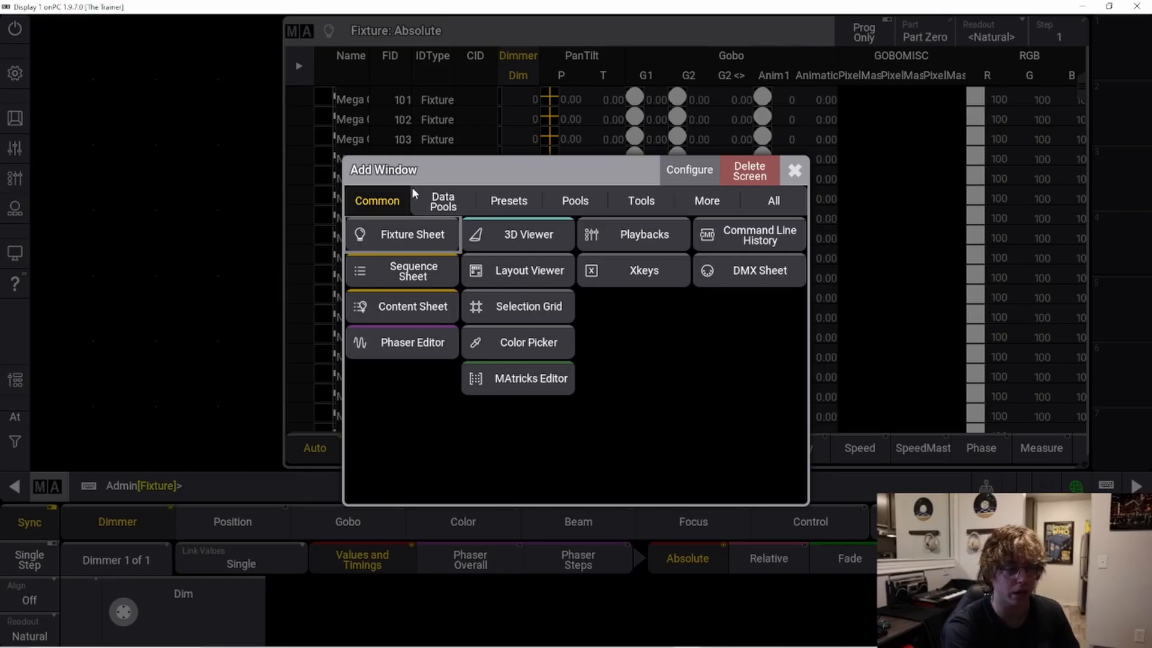
click(558, 207)
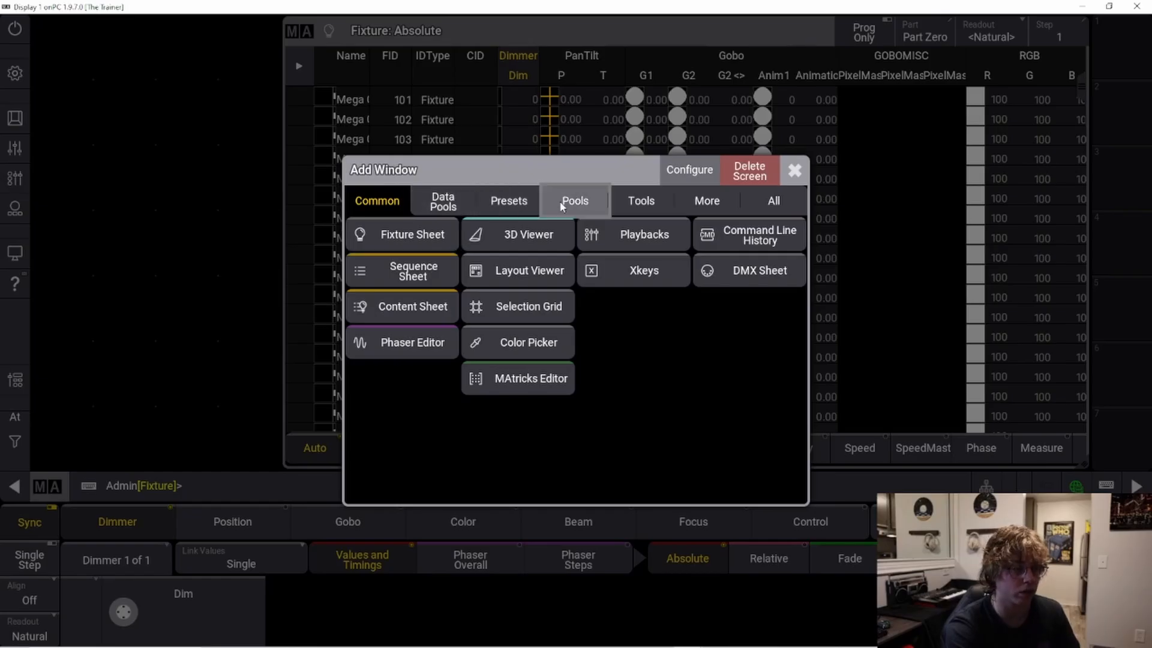
click(465, 195)
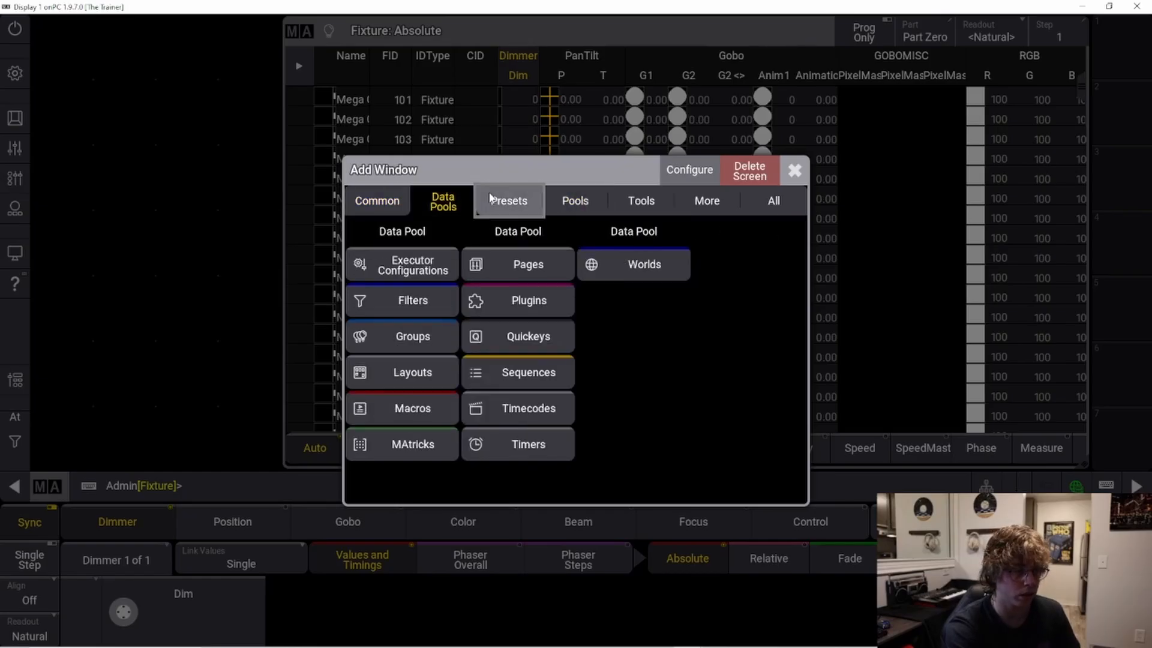
click(509, 200)
click(443, 201)
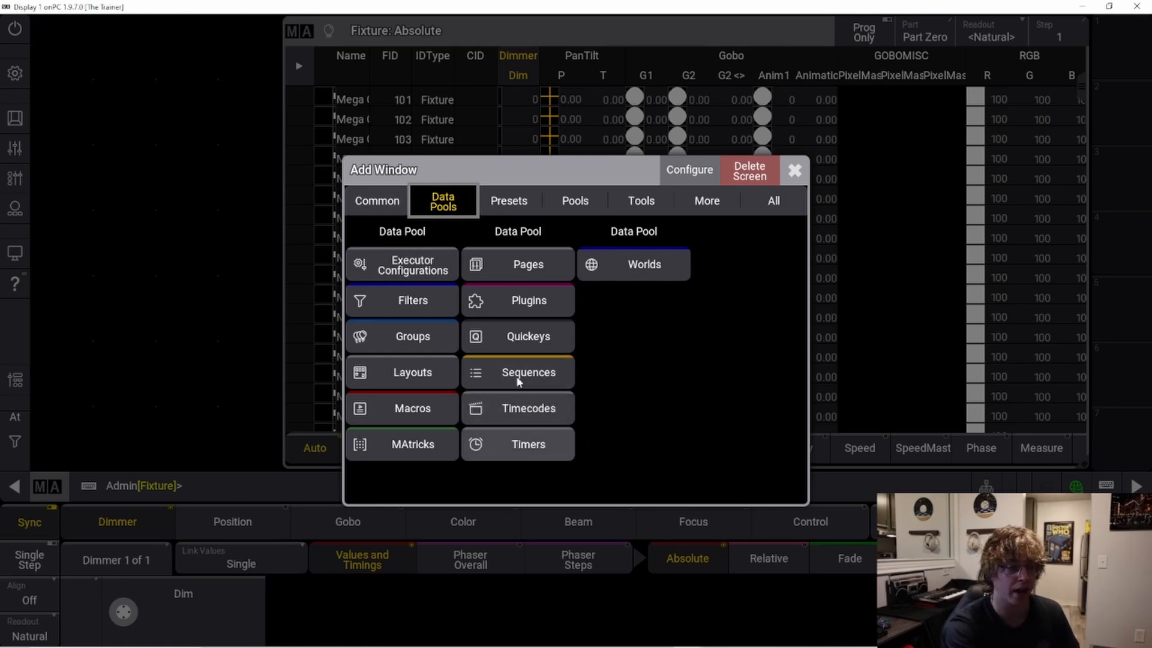
click(414, 336)
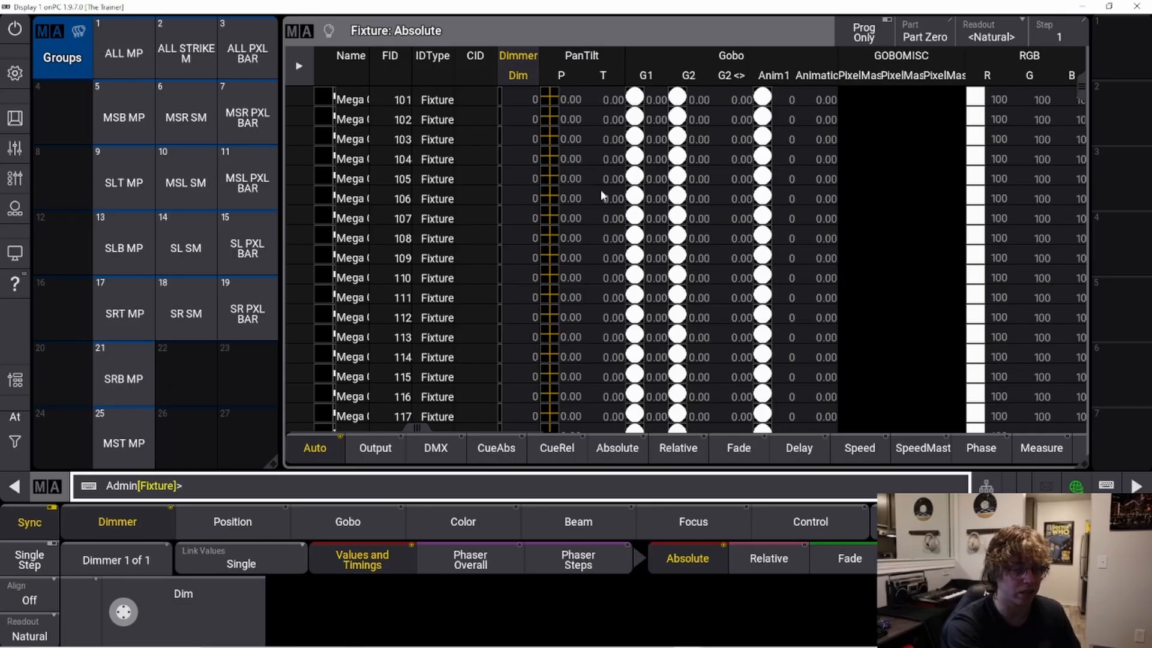
- Store fixtures 101 to 110 as group 27, then delete that group and clear the selection
drag(412, 98, 420, 274)
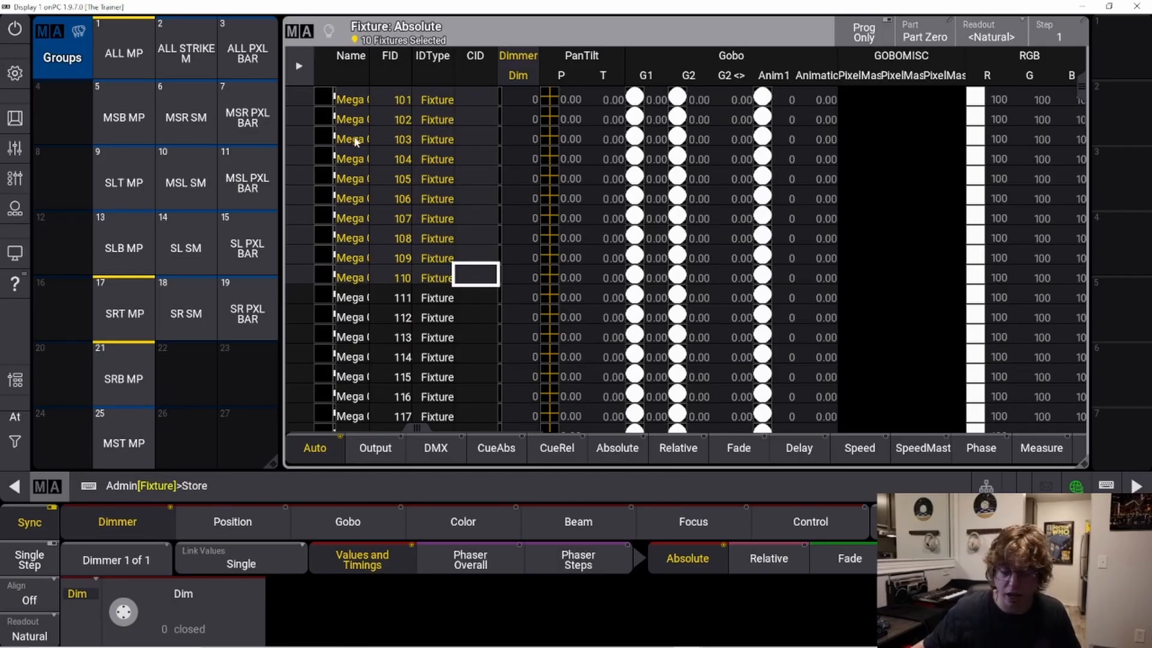
click(243, 438)
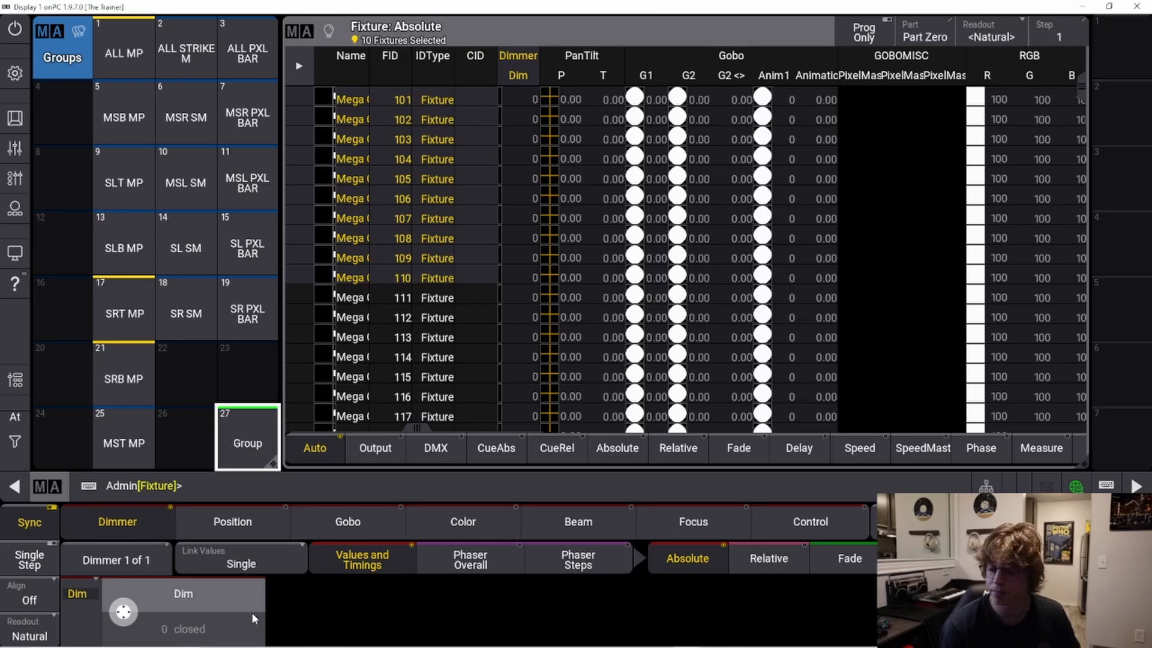
key(Delete)
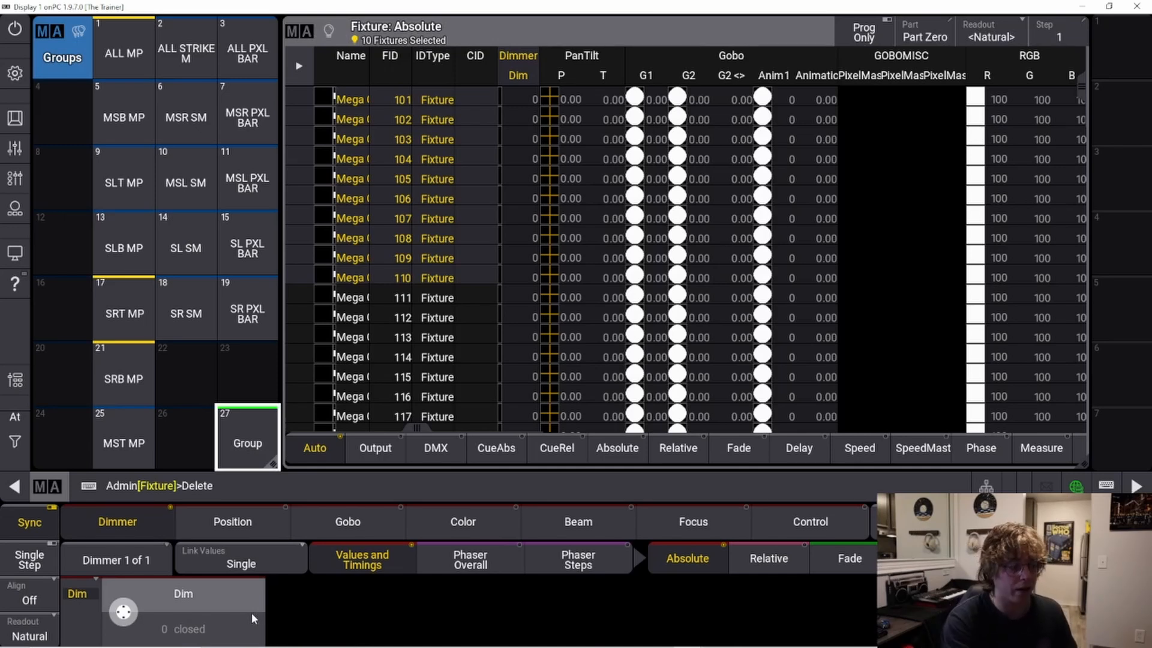
click(237, 449)
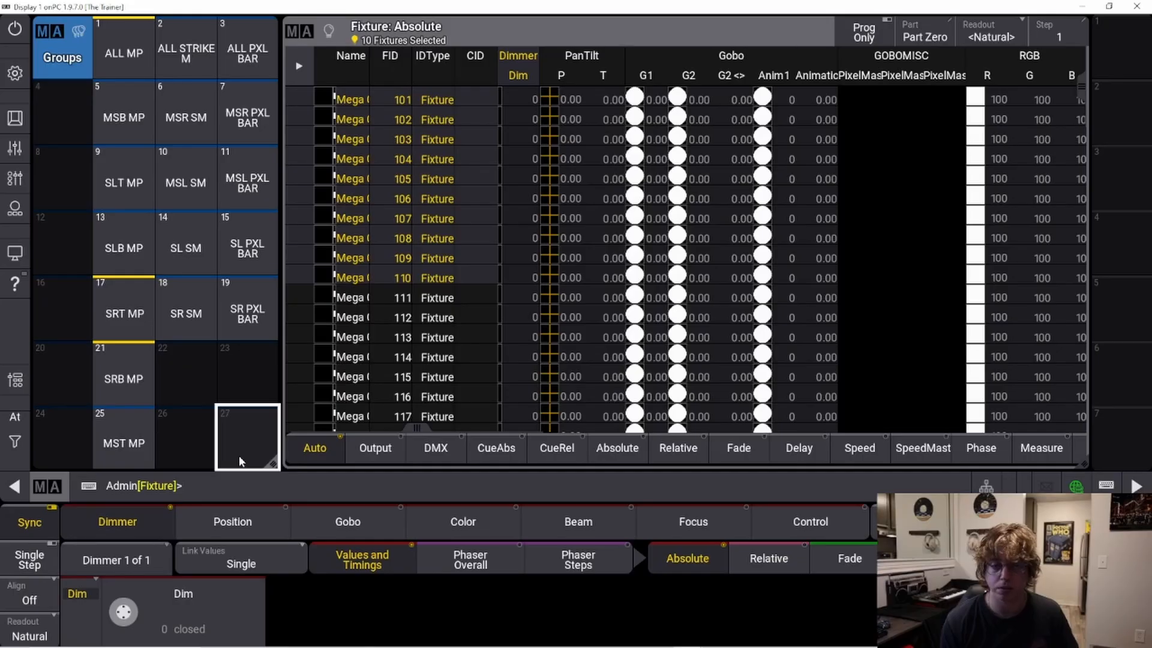
key(Escape)
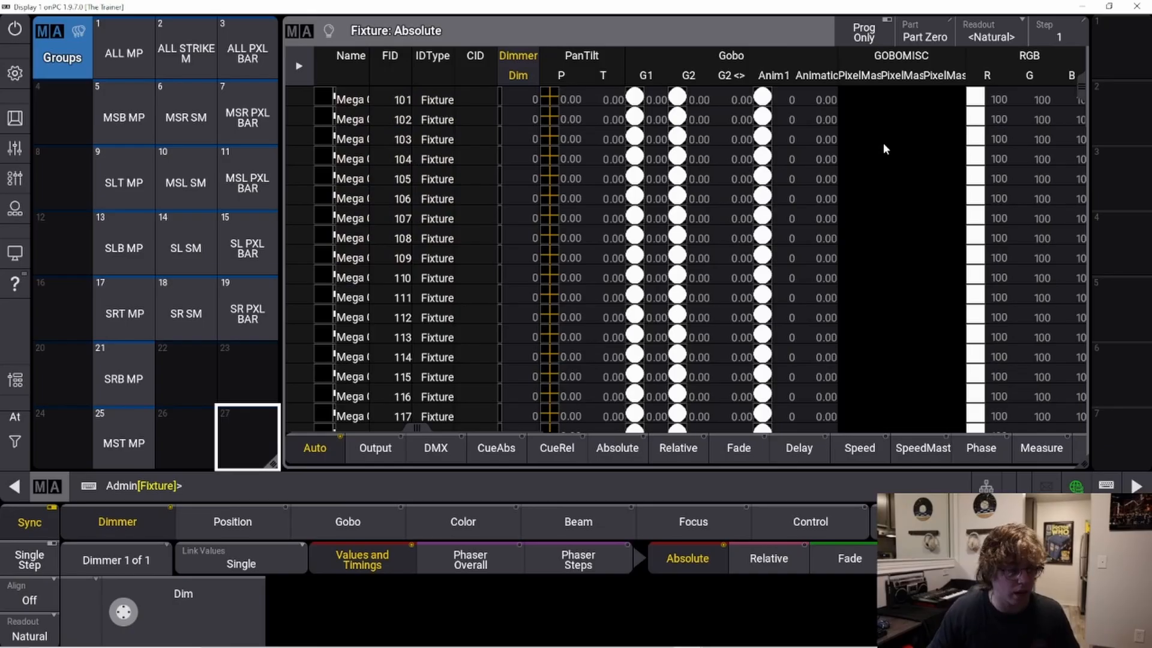
- Store the Groups and fixture sheet layout on view button 1 with the label FIXTURES, and recall it
key(s)
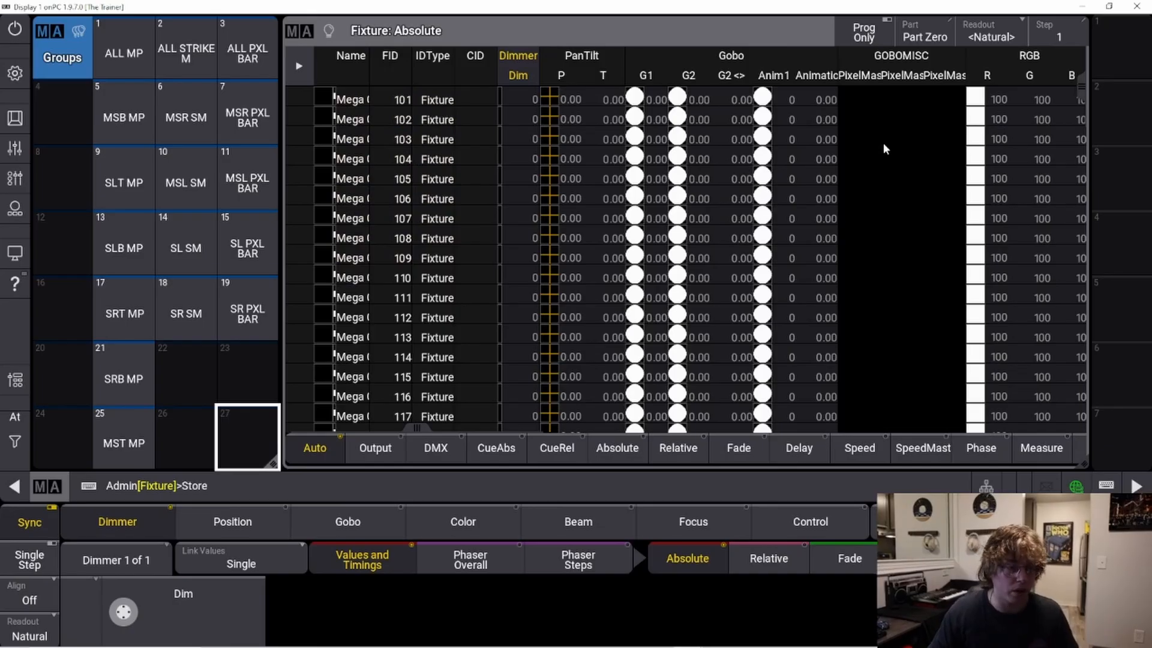
click(1107, 55)
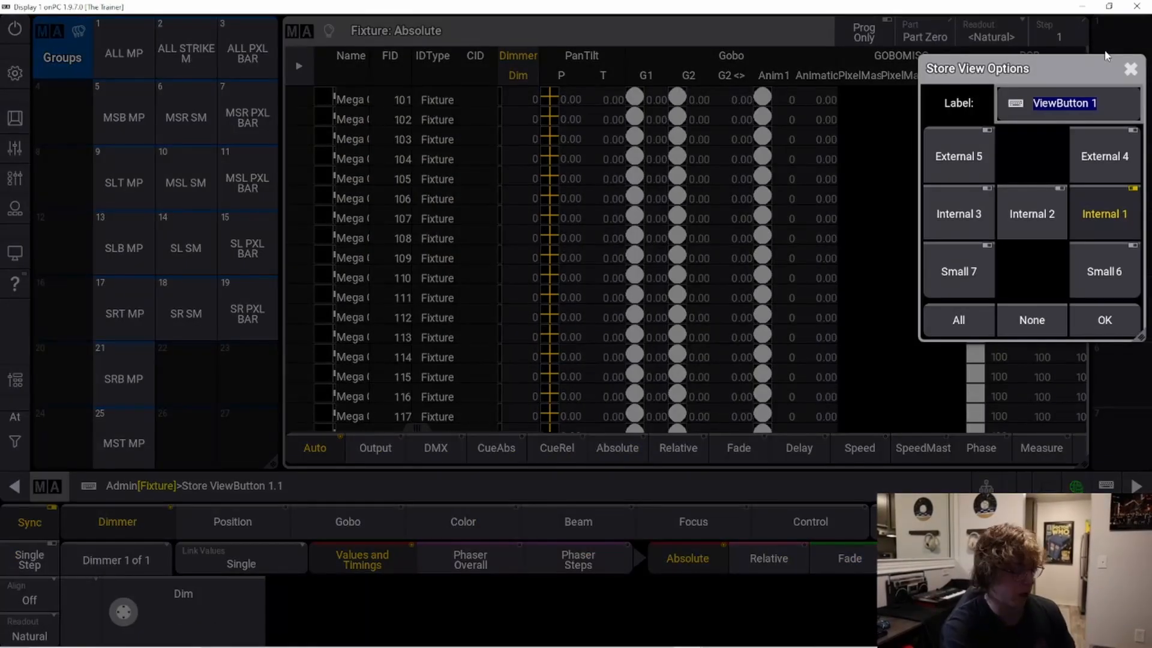
text(Fl)
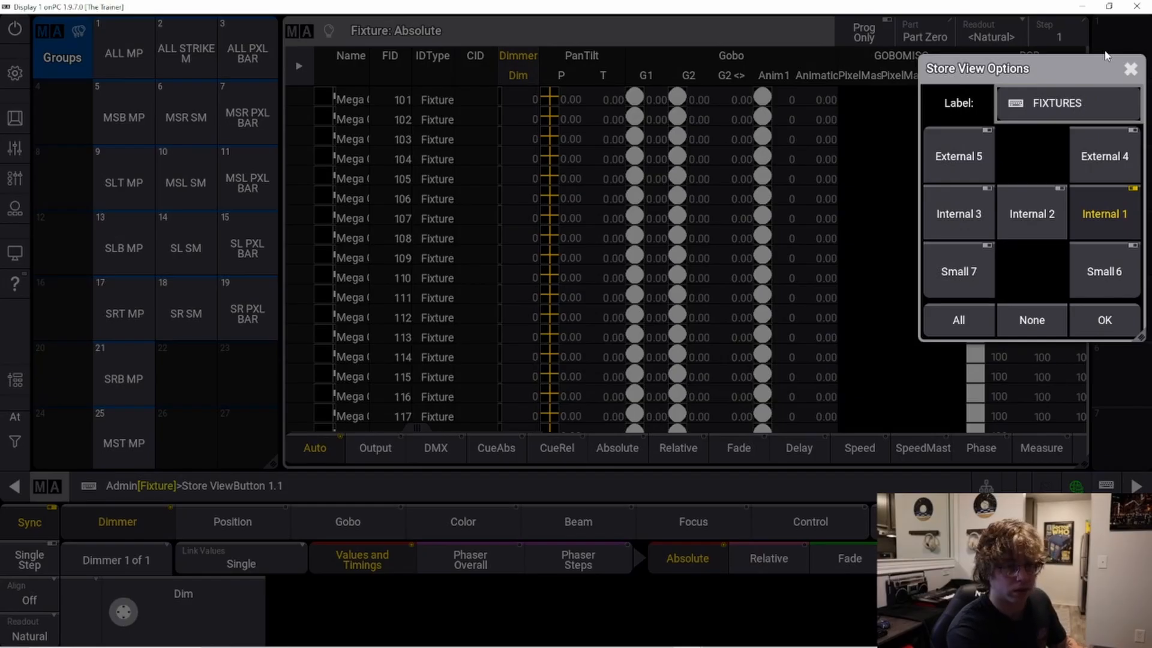
key(Return)
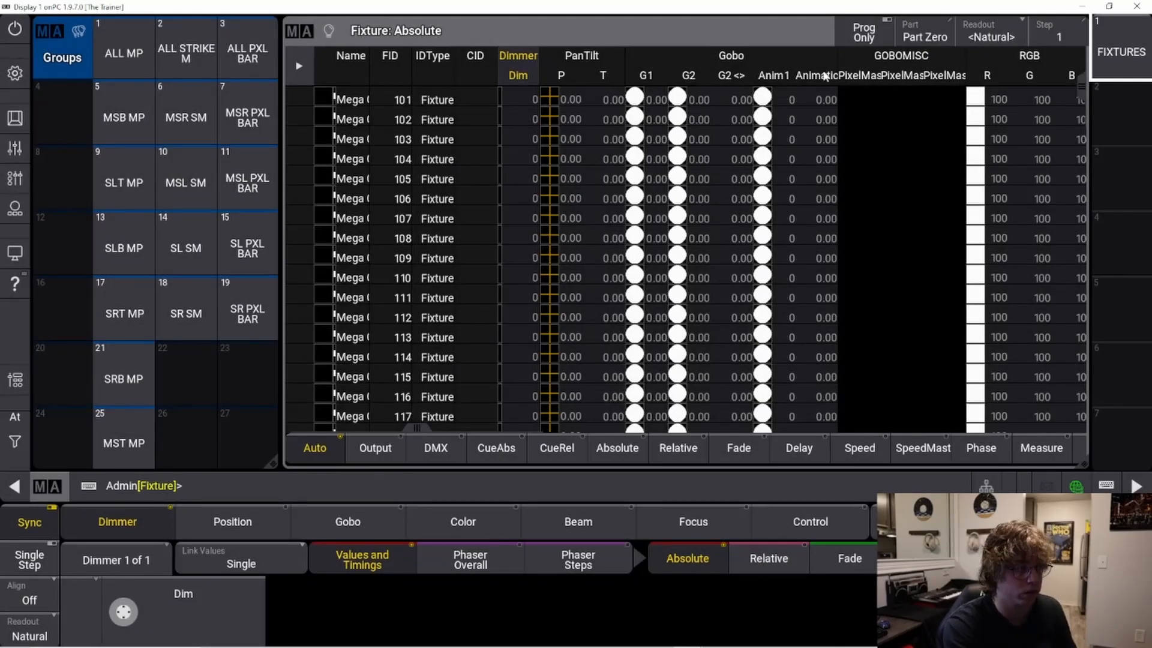
click(1119, 57)
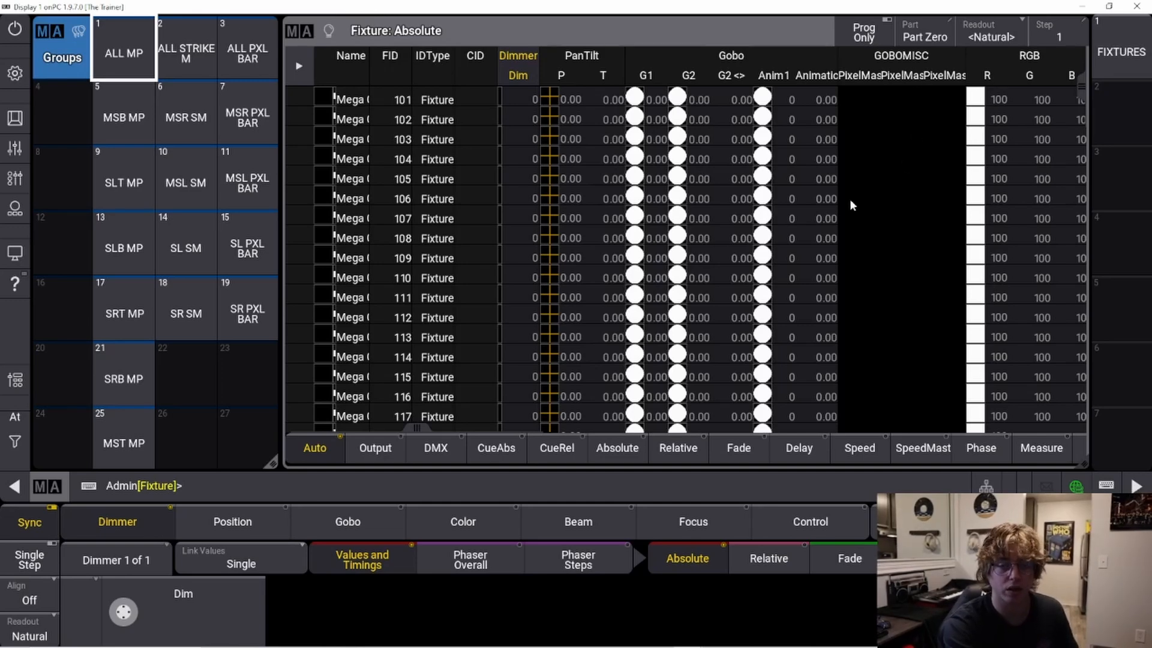
- Delete the fixture sheet and Groups windows to leave the screen empty
click(299, 32)
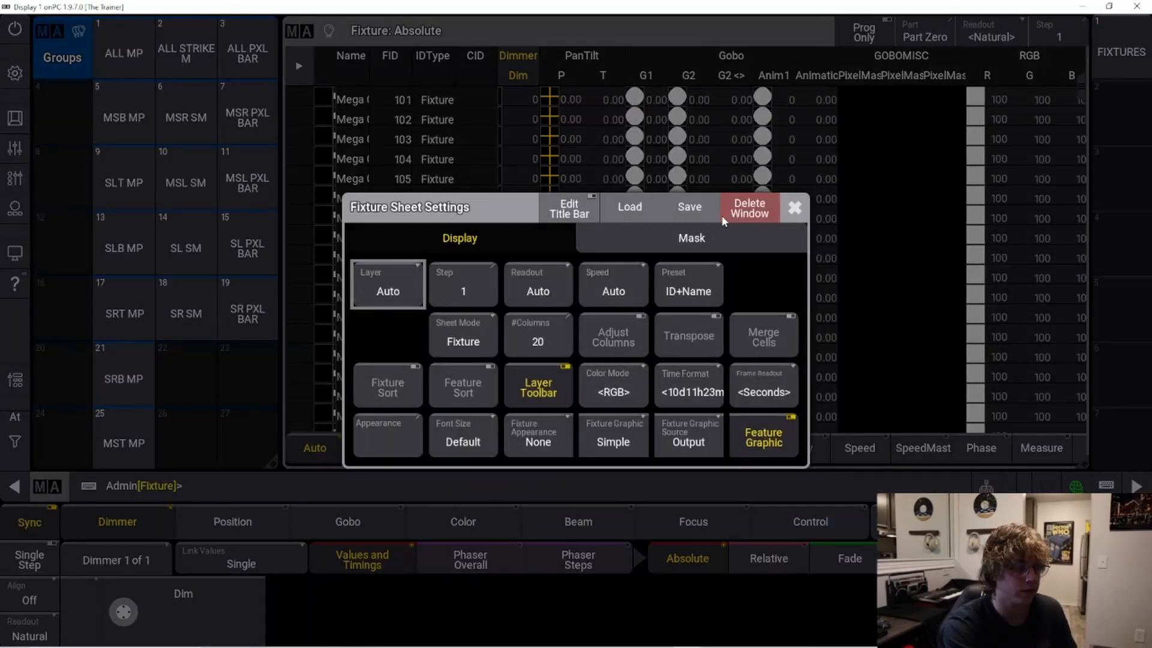
click(742, 217)
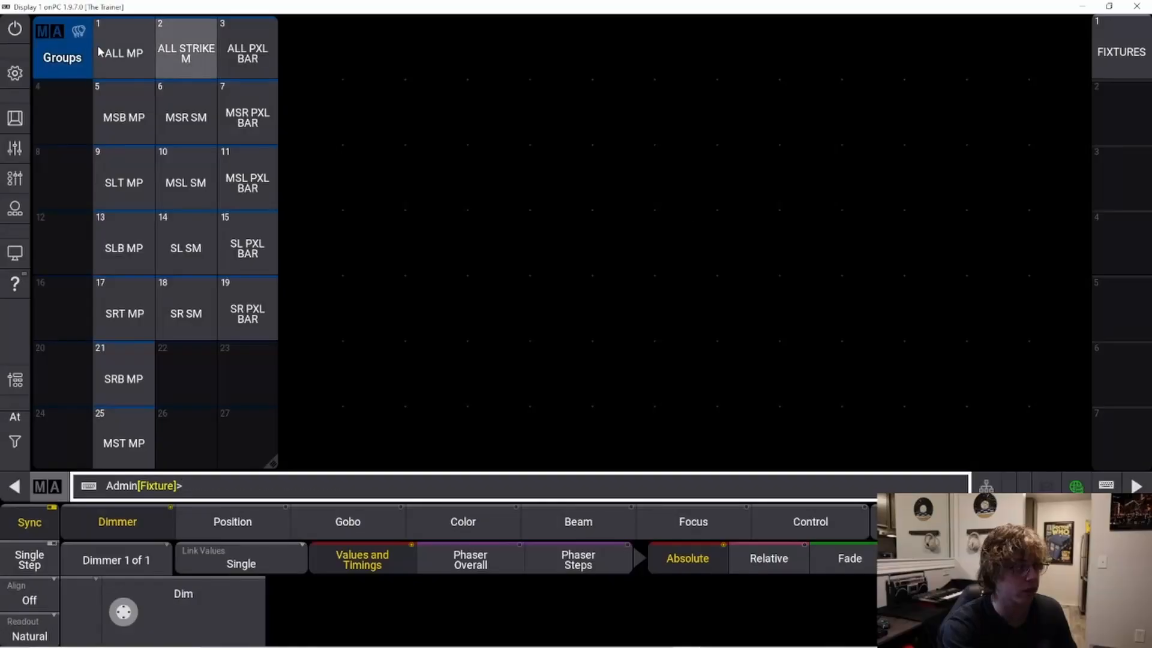
click(54, 32)
click(683, 227)
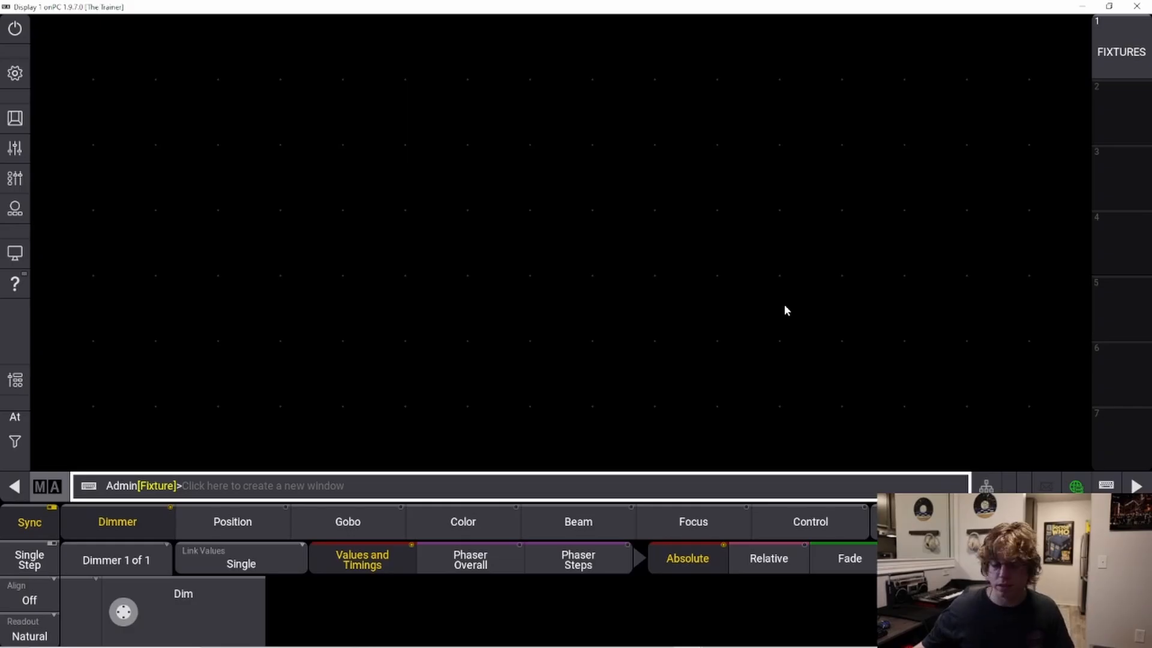
- Store the empty screen as a view on view button 7 with the label EXIT
text(Store)
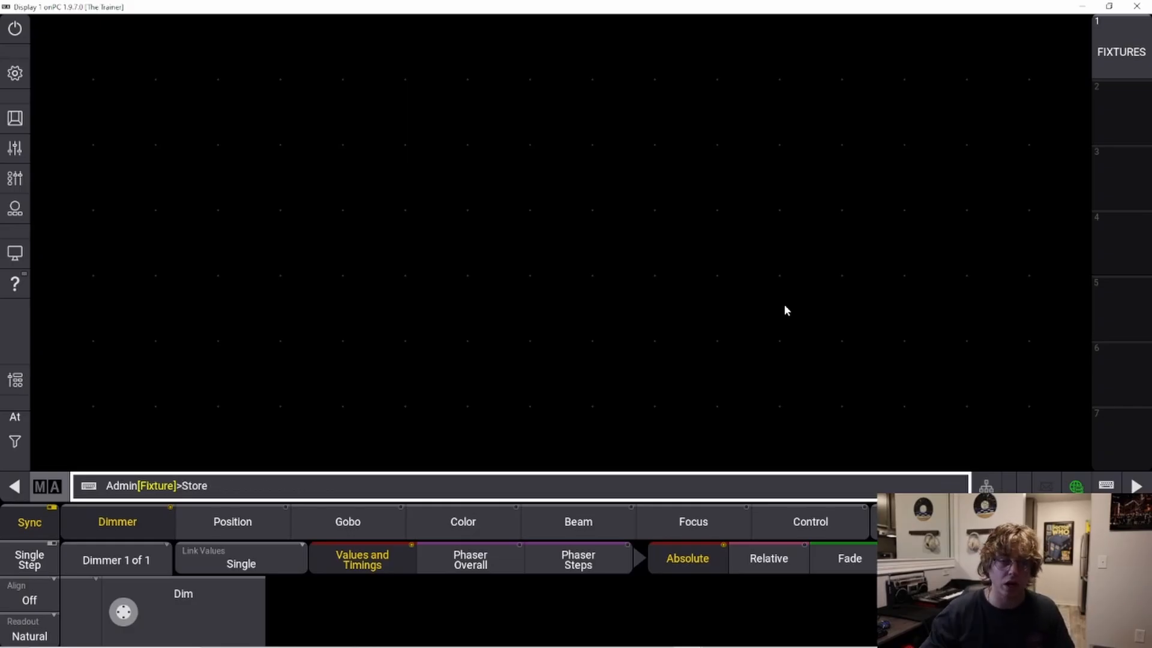
click(1105, 425)
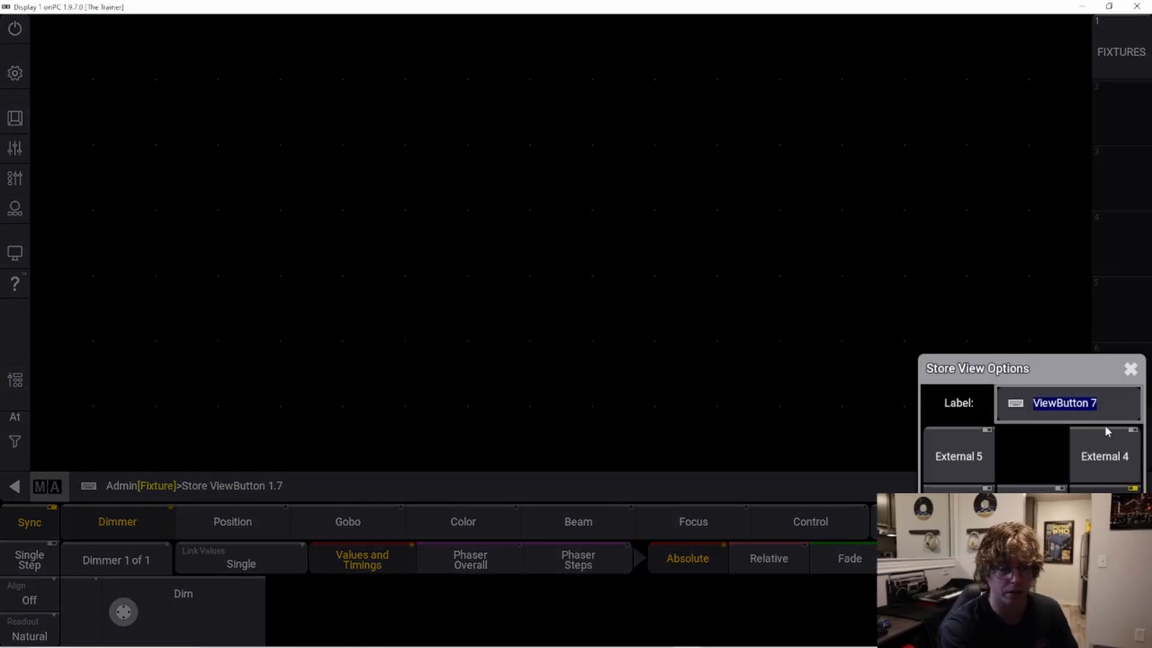
text(EXIT)
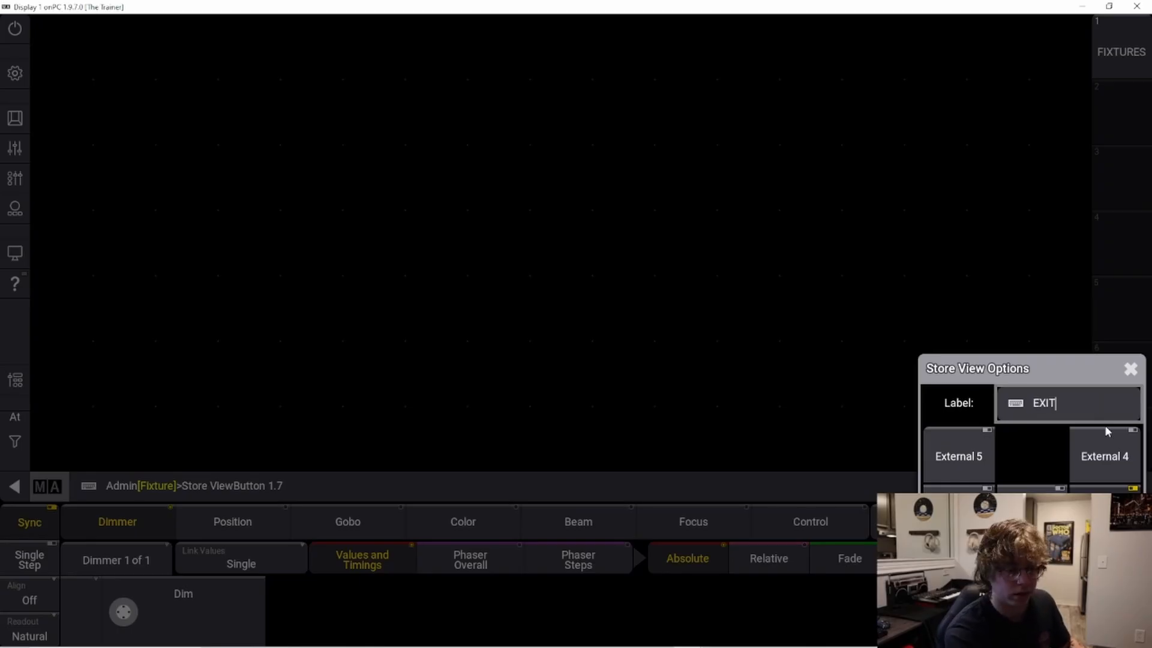
key(Return)
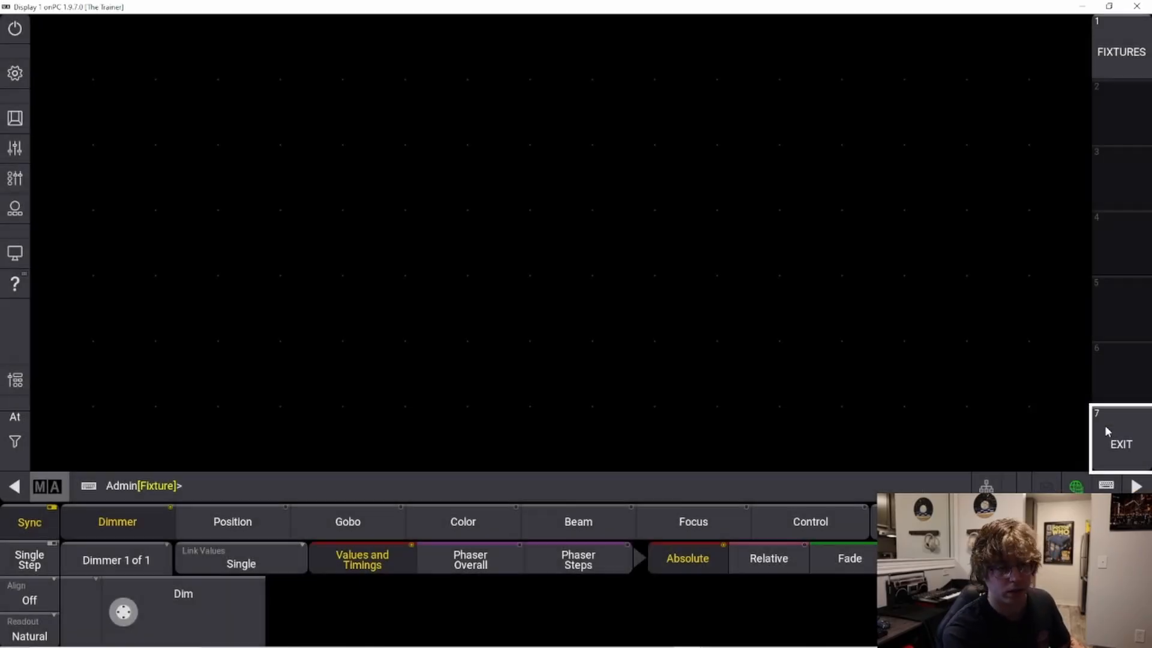
- Switch repeatedly between the FIXTURES and EXIT views to test them, ending on the FIXTURES view
click(1122, 52)
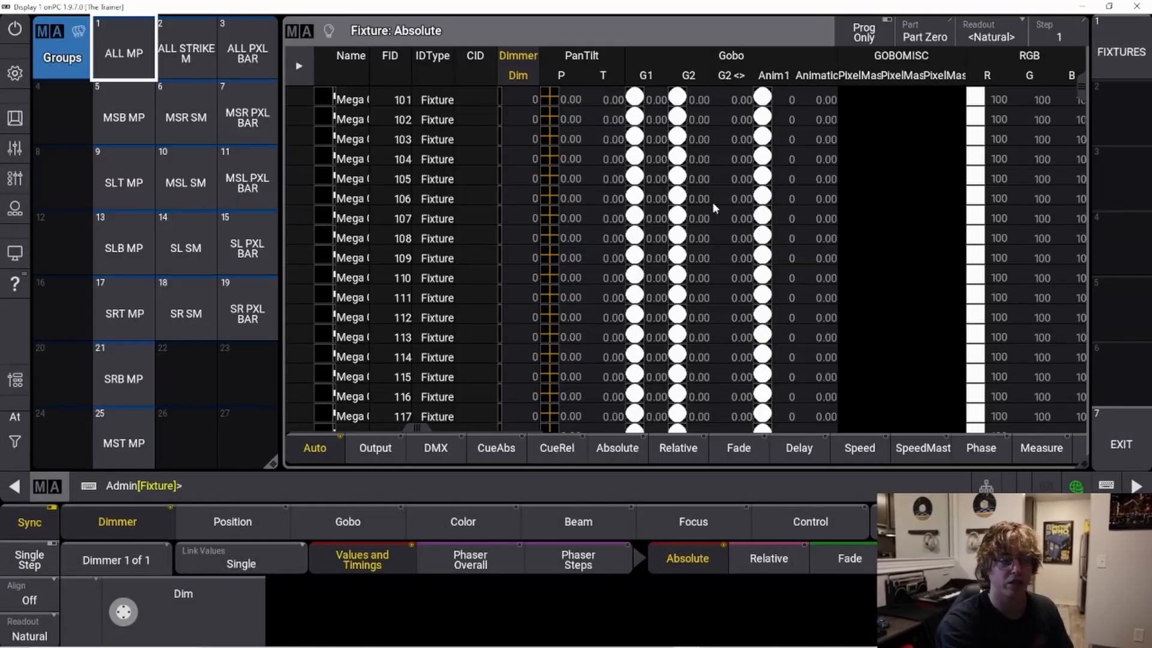
click(1121, 462)
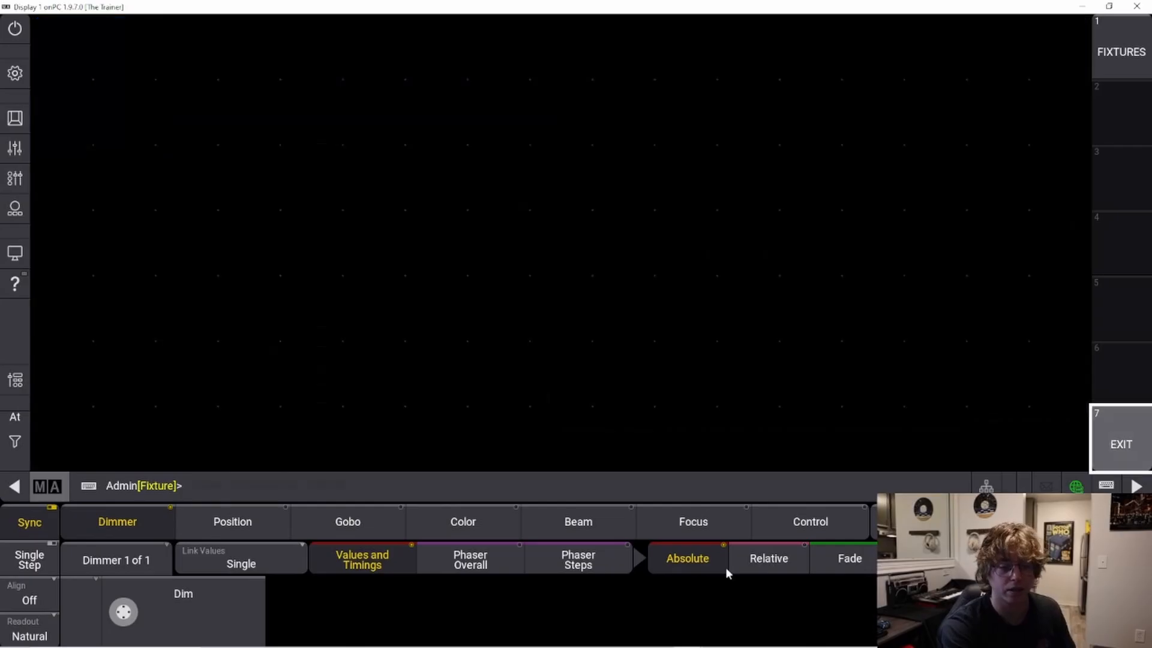
click(1092, 71)
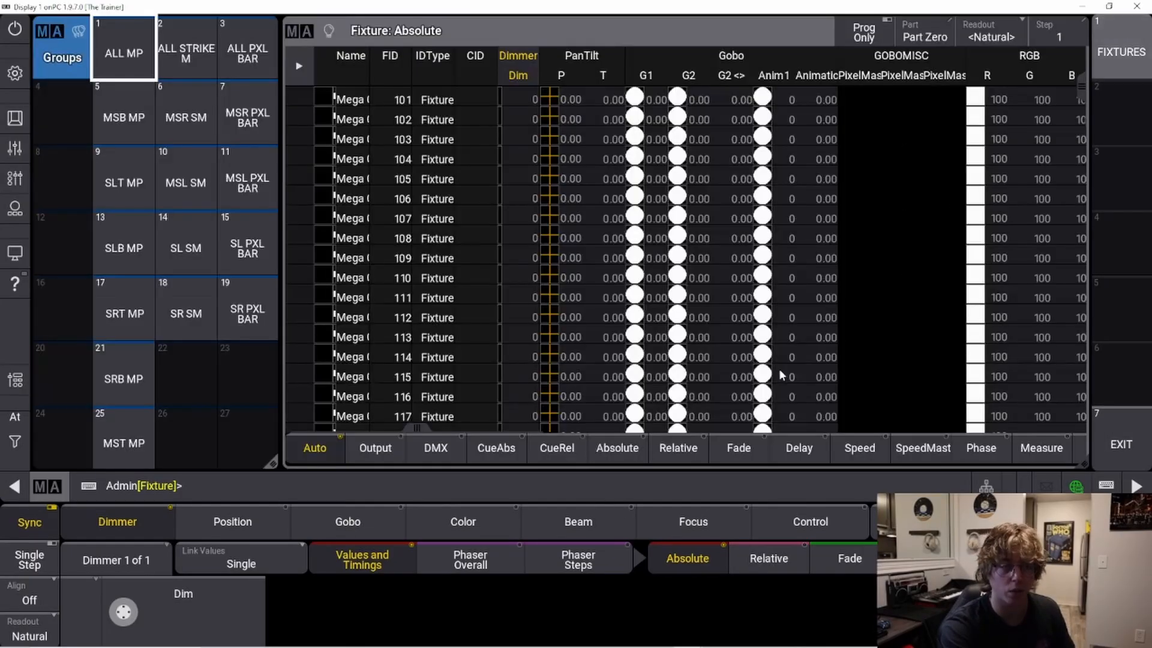
click(1121, 444)
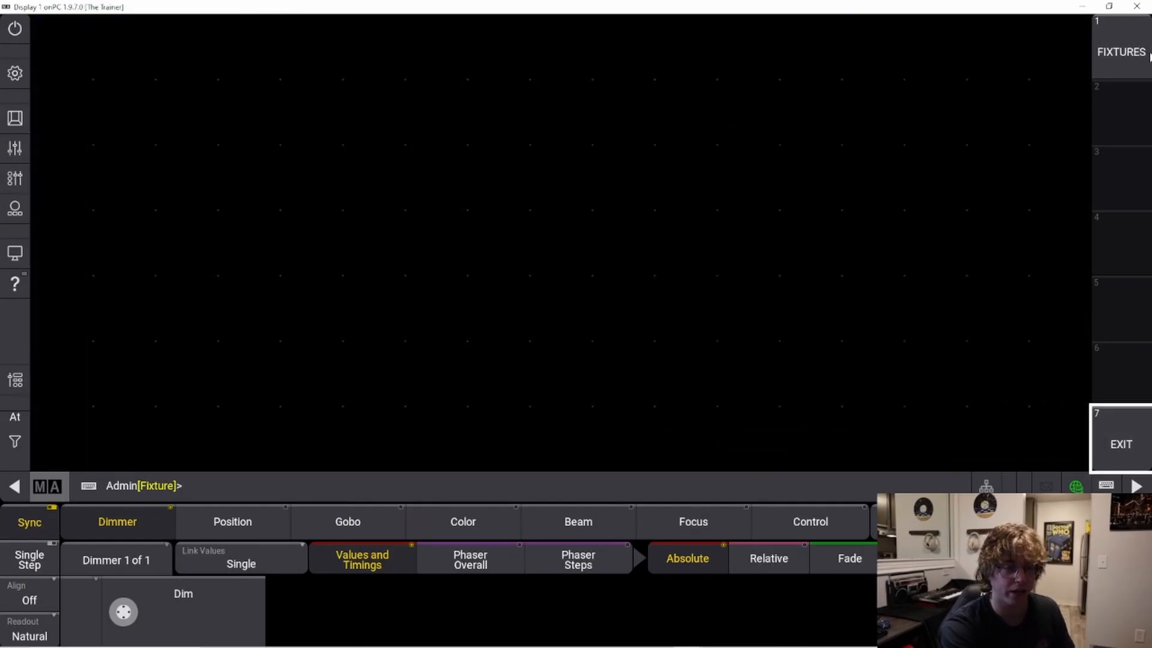
click(1121, 52)
click(123, 52)
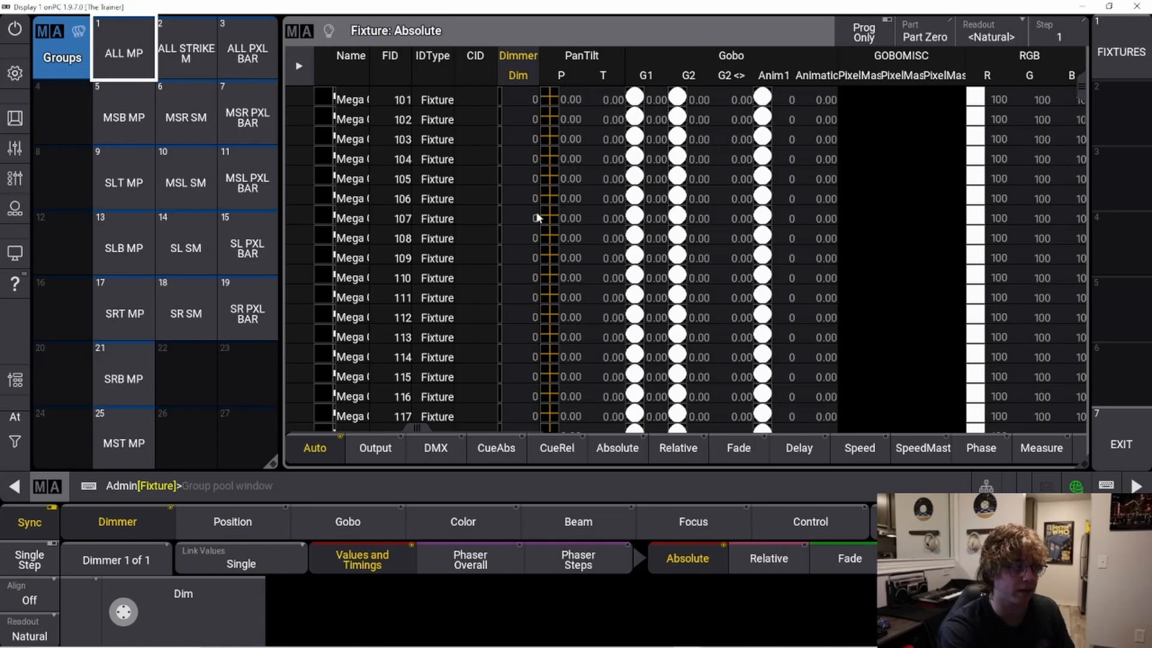
click(1121, 444)
click(1106, 79)
click(1121, 444)
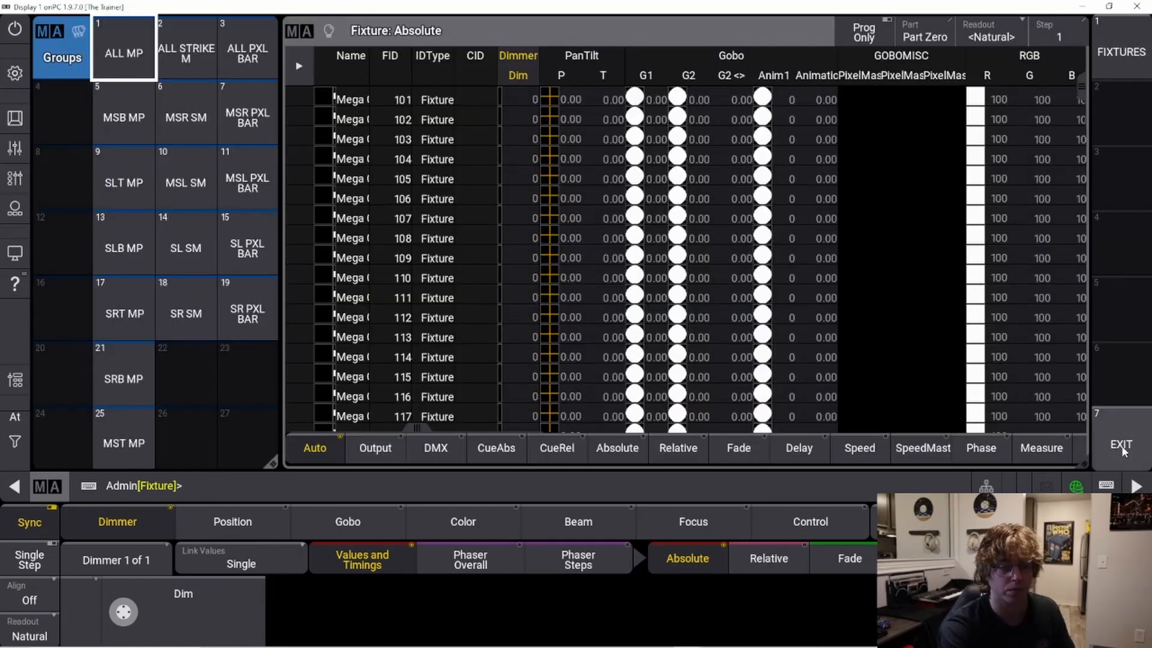
click(1125, 78)
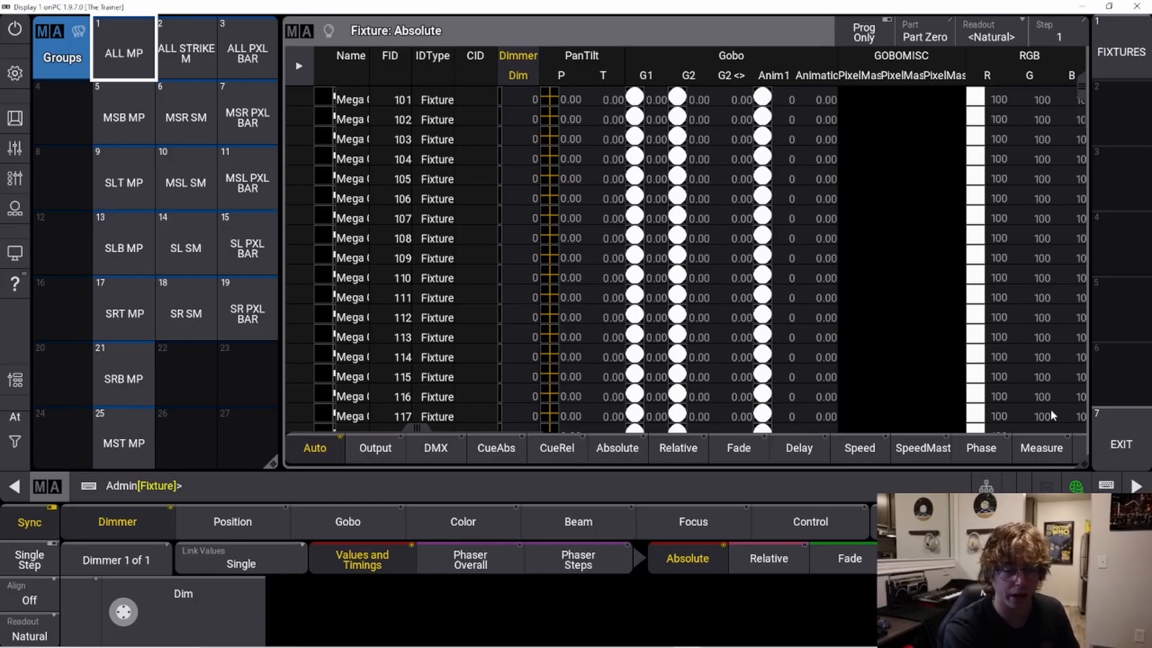
- Switch between the EXIT and FIXTURES views, ending on the empty EXIT view
click(1121, 447)
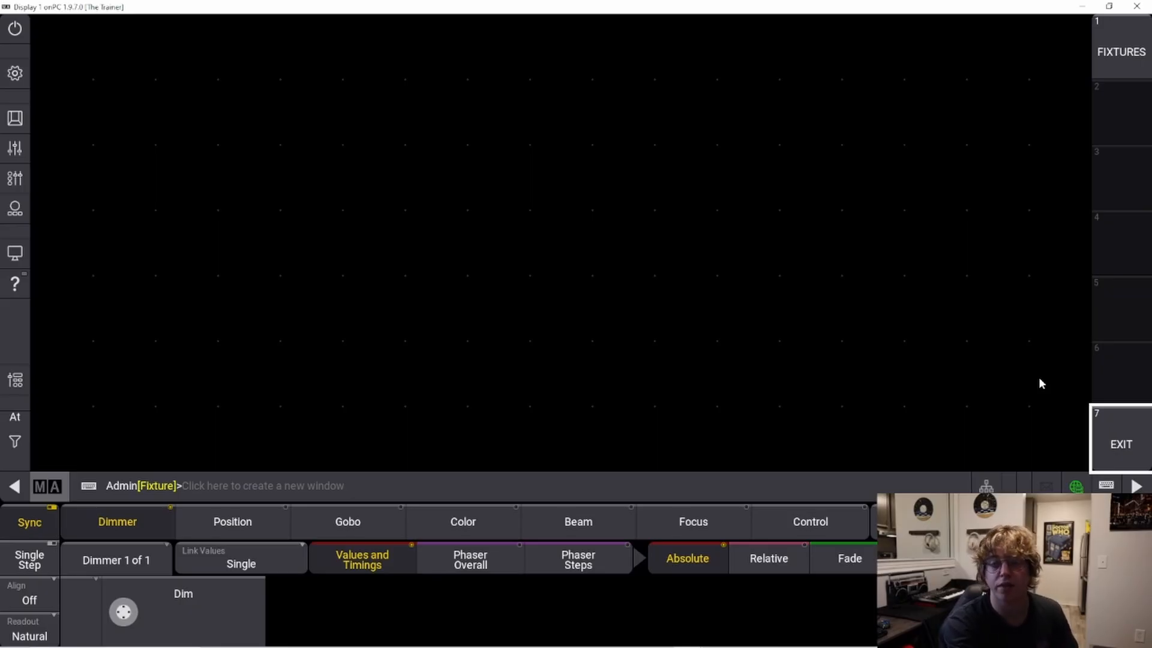
click(1118, 73)
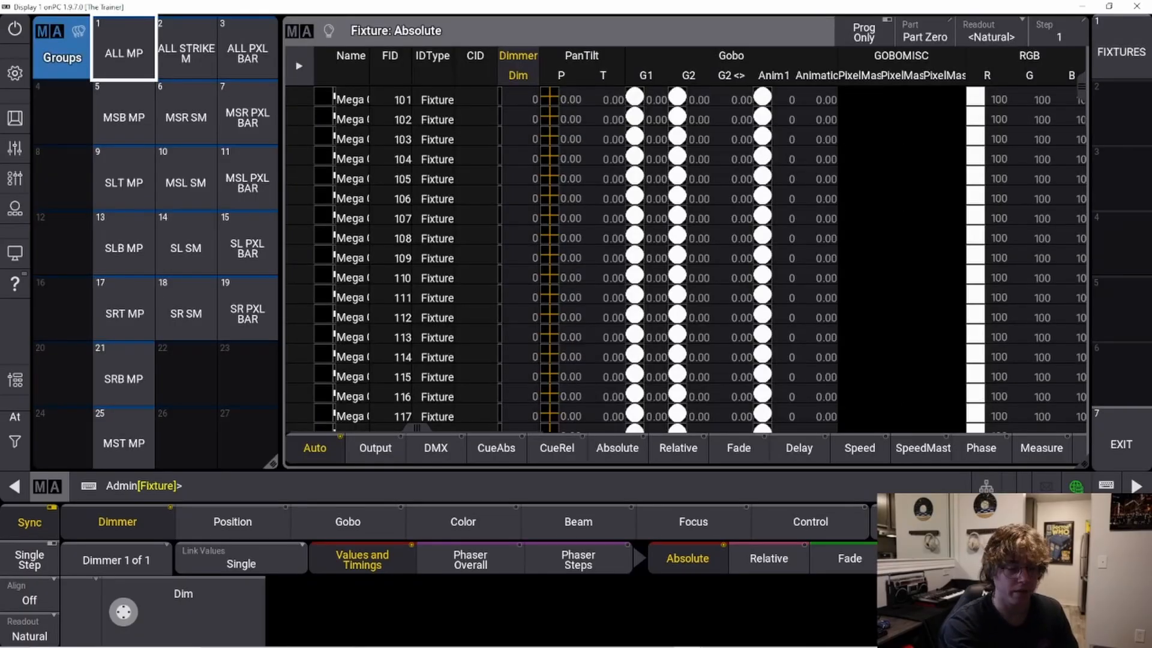
click(1121, 441)
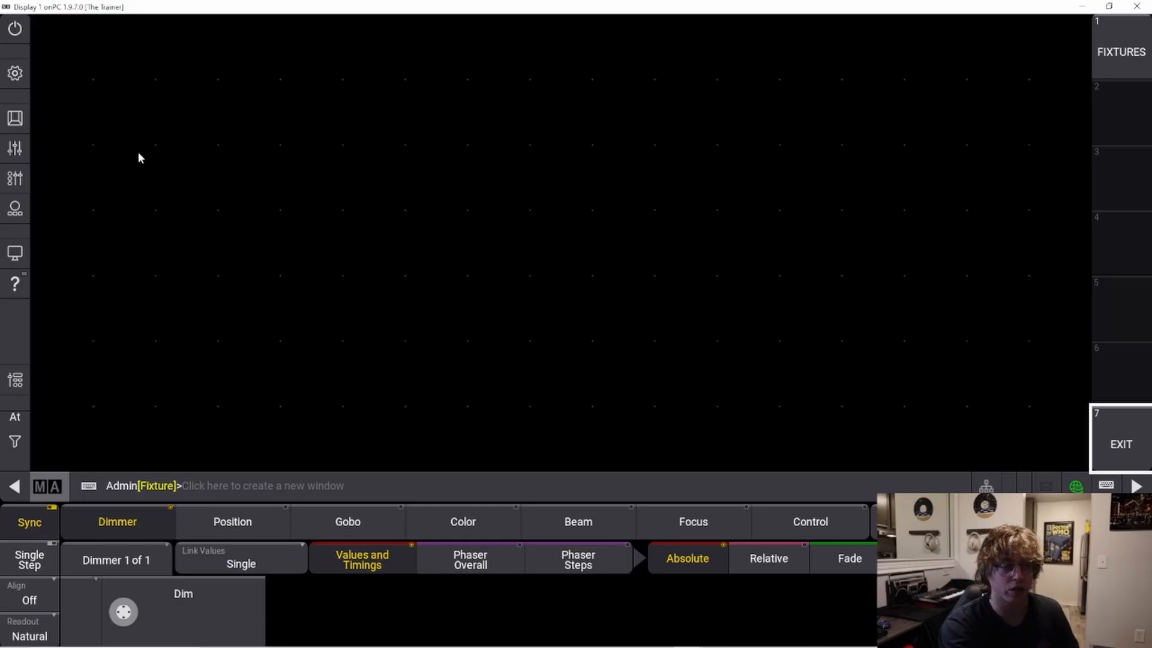
- Add a Groups pool at the first grid column of the empty screen and narrow it to four columns at full height
click(65, 68)
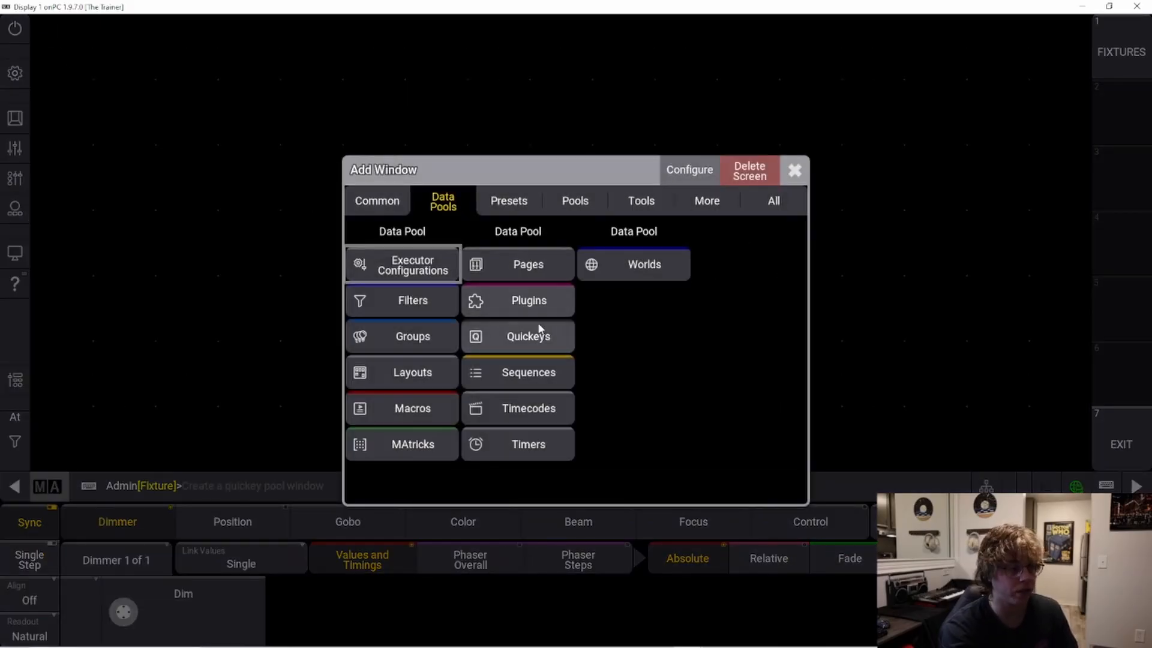
click(401, 340)
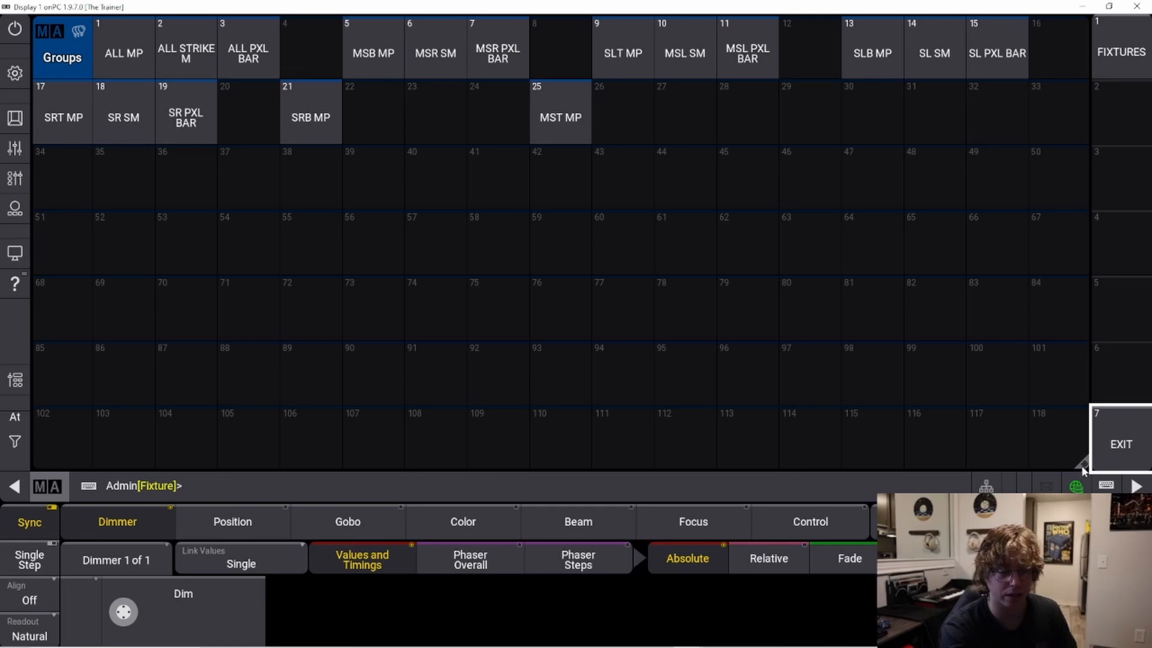
mouse_move(1071, 467)
mouse_down()
mouse_move(713, 484)
mouse_move(546, 507)
mouse_move(283, 504)
mouse_move(258, 465)
mouse_move(278, 487)
mouse_up()
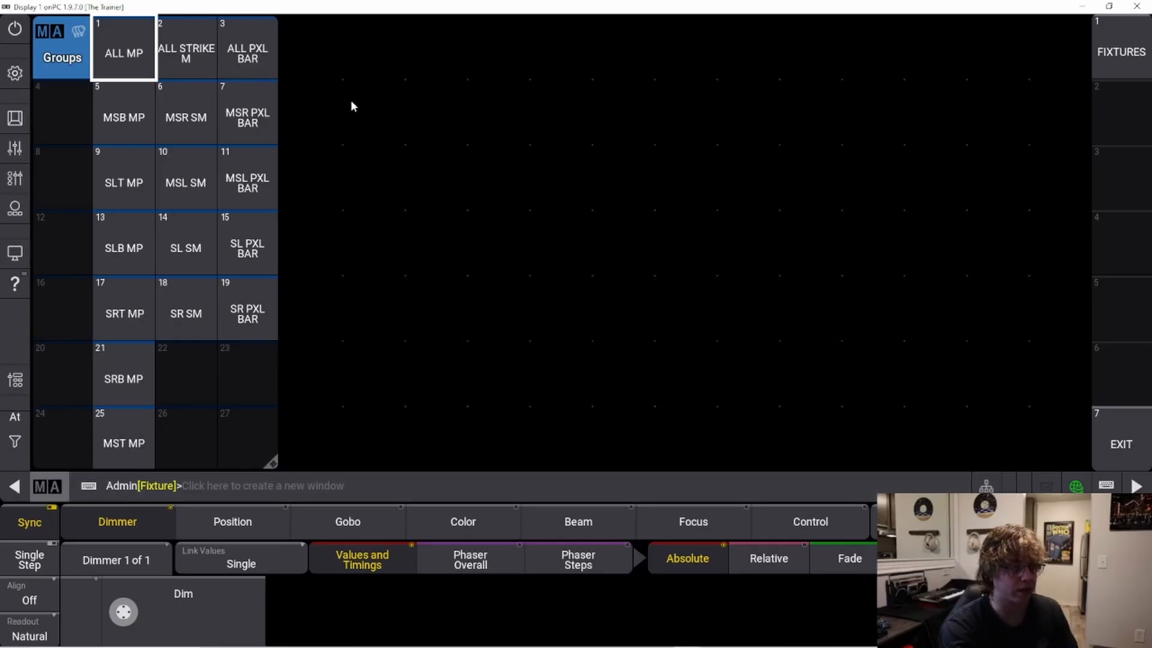
- Add a Dimmer preset pool directly beside the Groups pool and narrow it to a single column
click(300, 54)
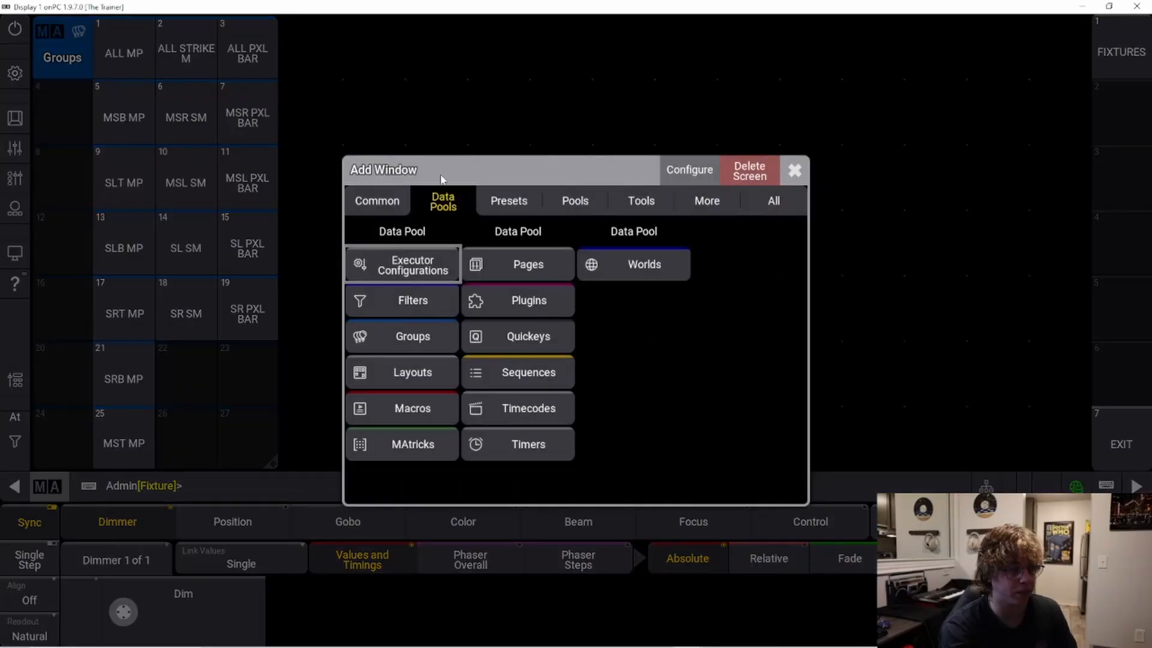
click(496, 200)
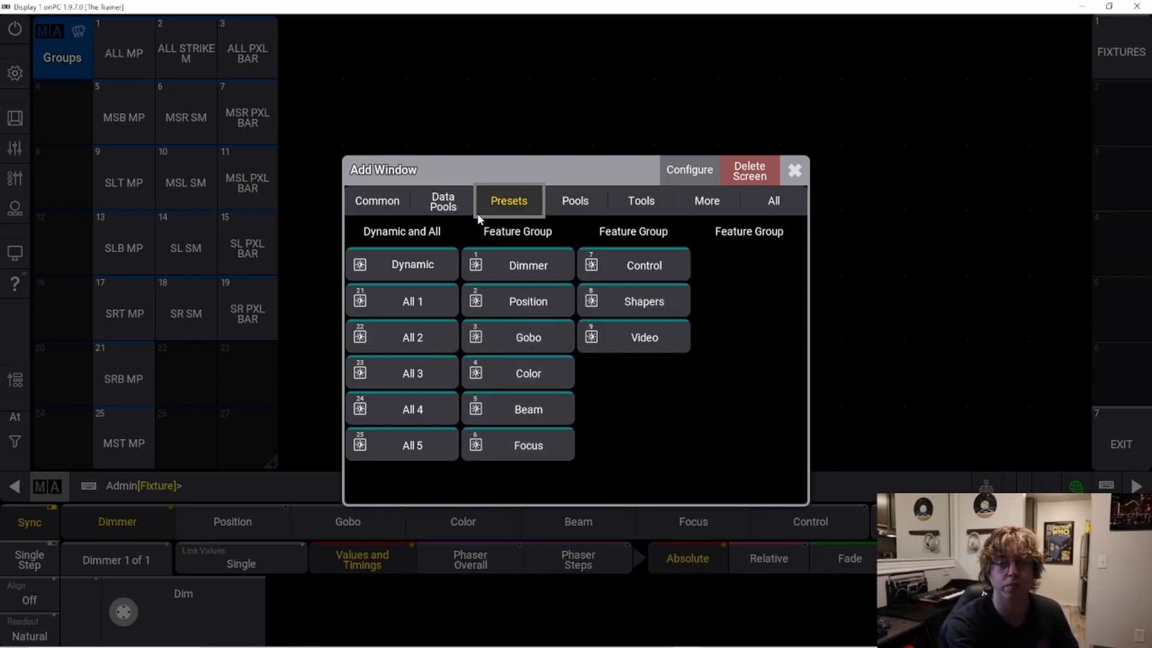
click(537, 272)
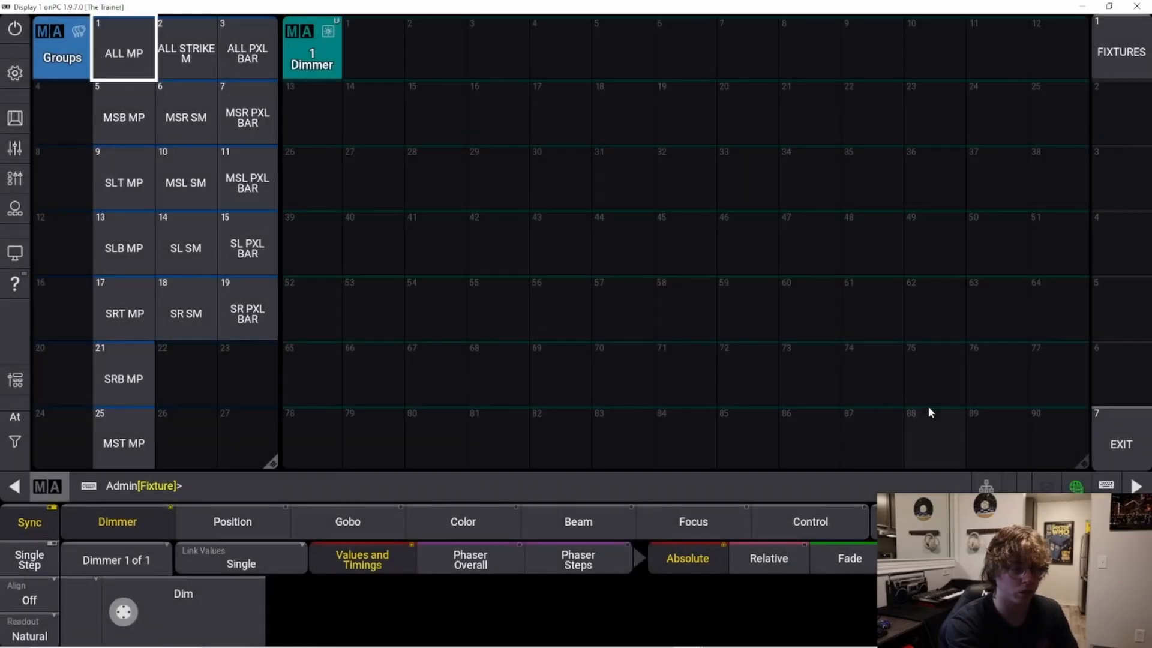
drag(1084, 463, 349, 531)
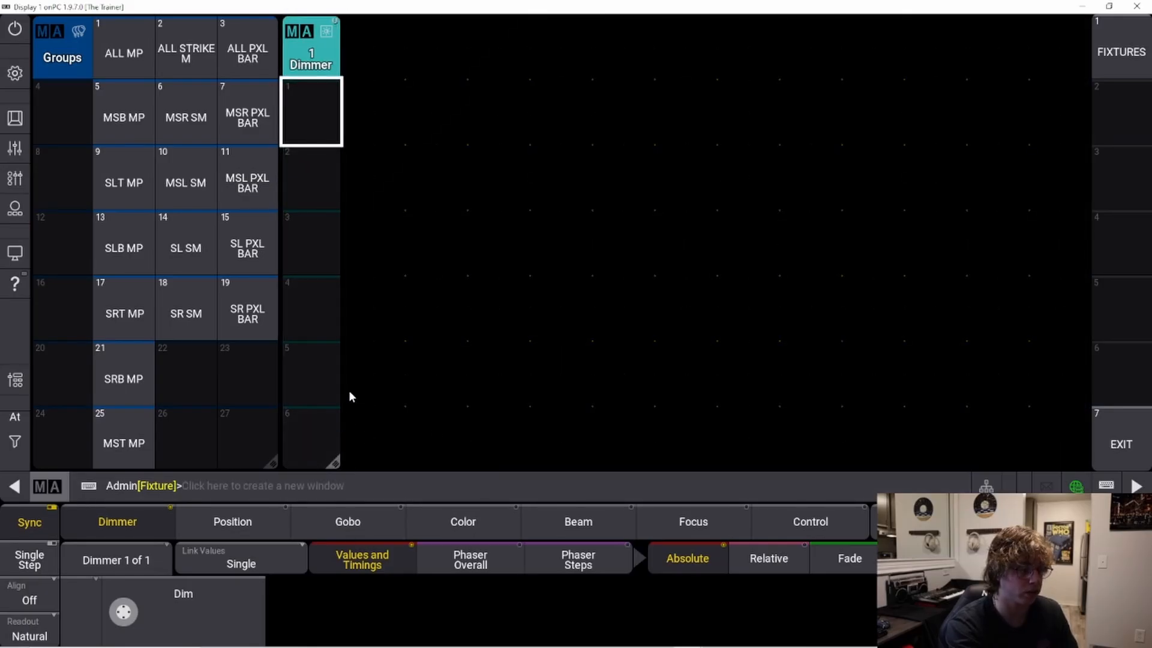
click(326, 58)
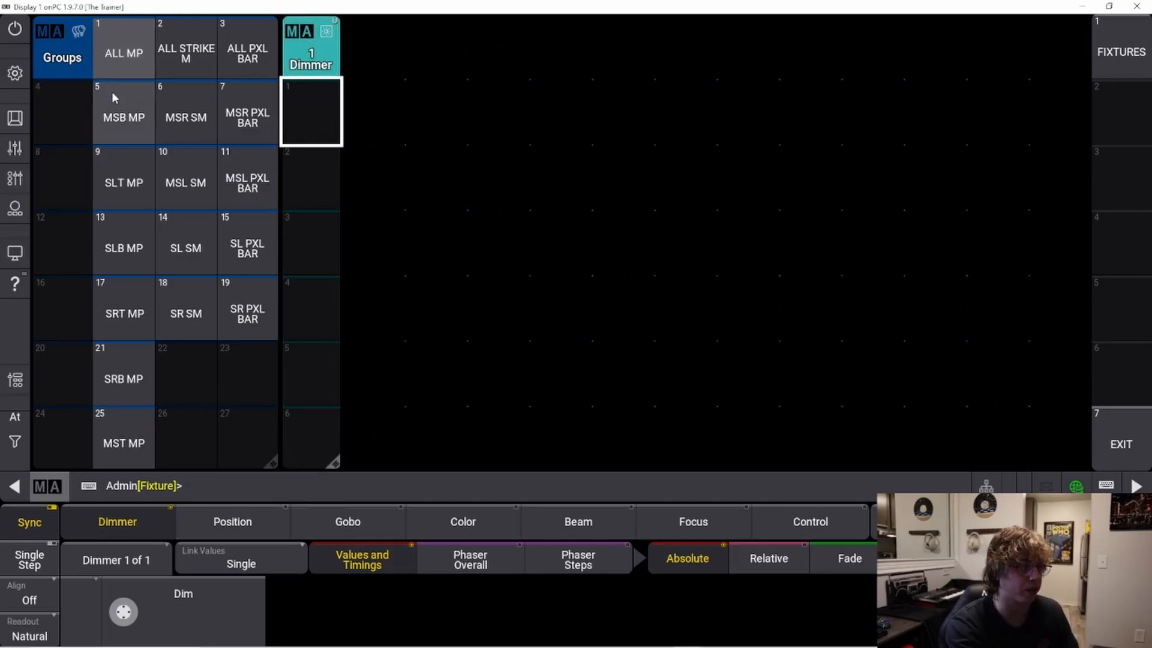
- Set the ALL MP, ALL STRIKE M and ALL PXL BAR groups to 100, store it as dimmer preset 1, and clear the programmer
click(125, 56)
click(186, 54)
click(248, 54)
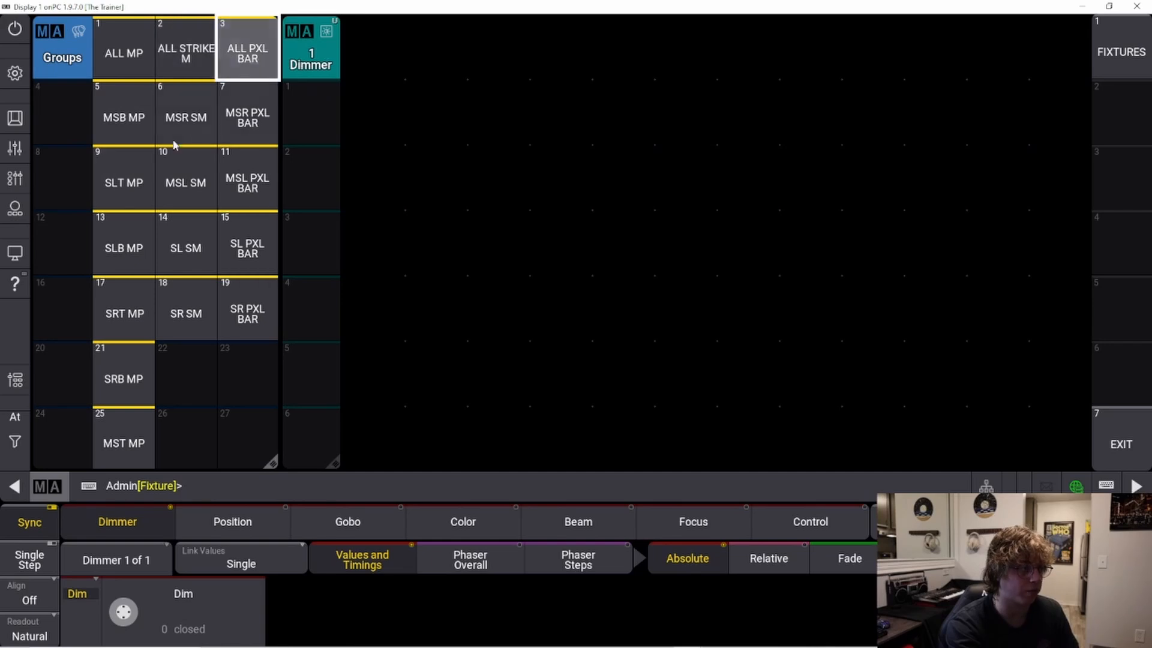
key(f)
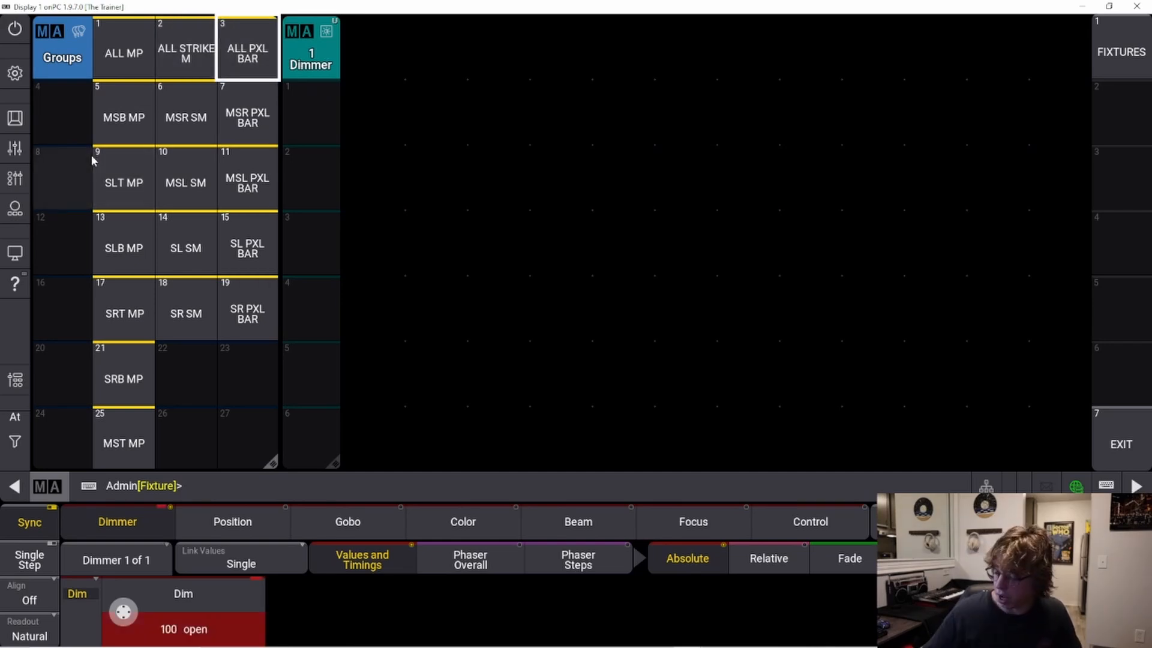
click(321, 117)
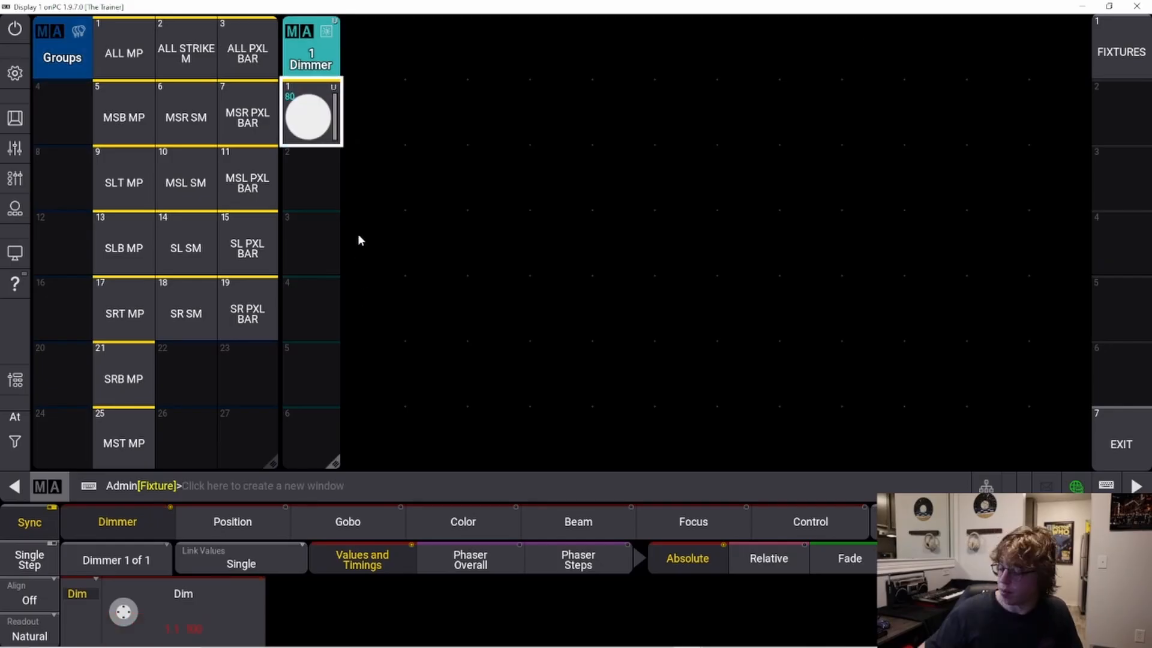
key(Escape)
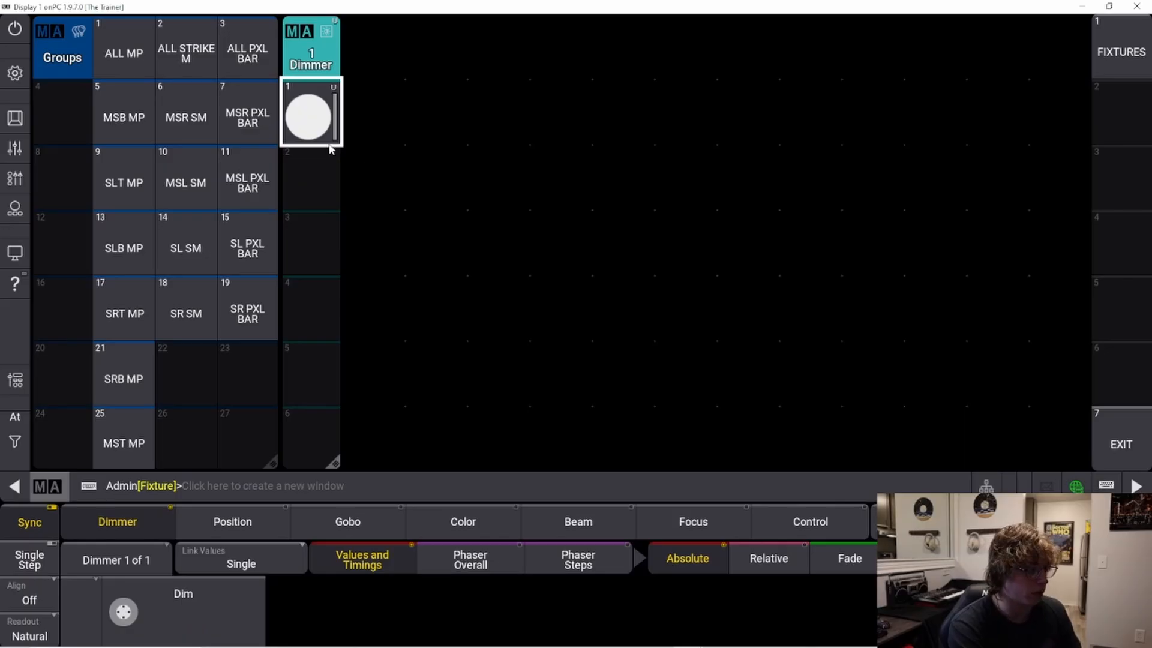
- Test dimmer preset 1 on the SR SM group and on the SLT MP group, clearing the programmer after each
click(193, 318)
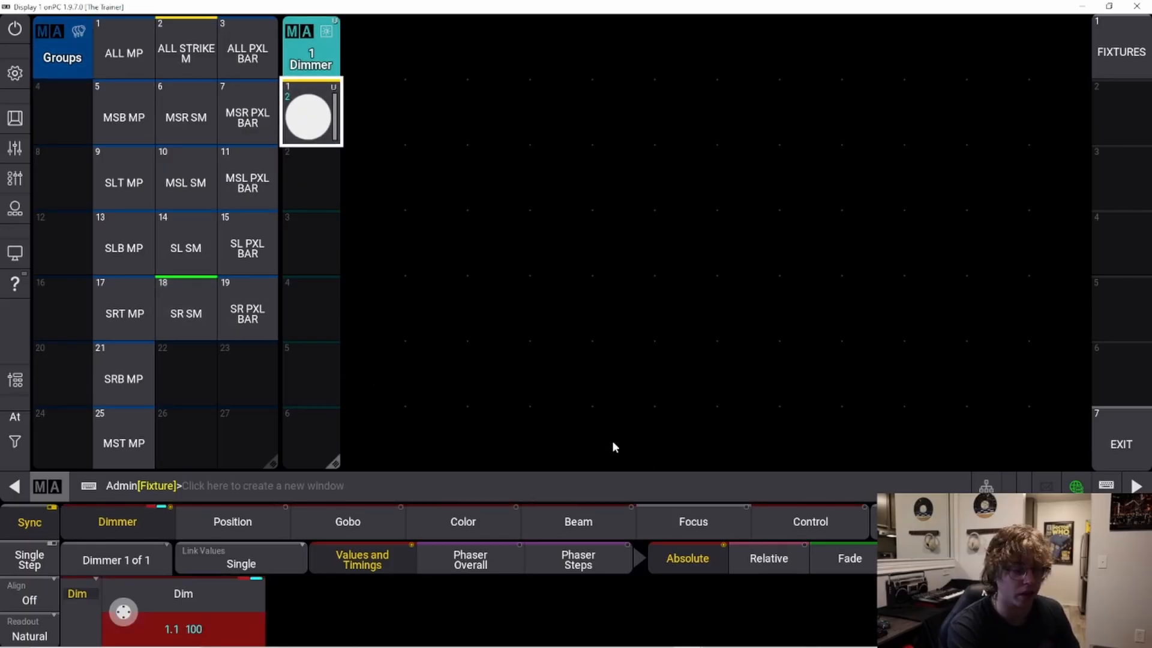
key(Escape)
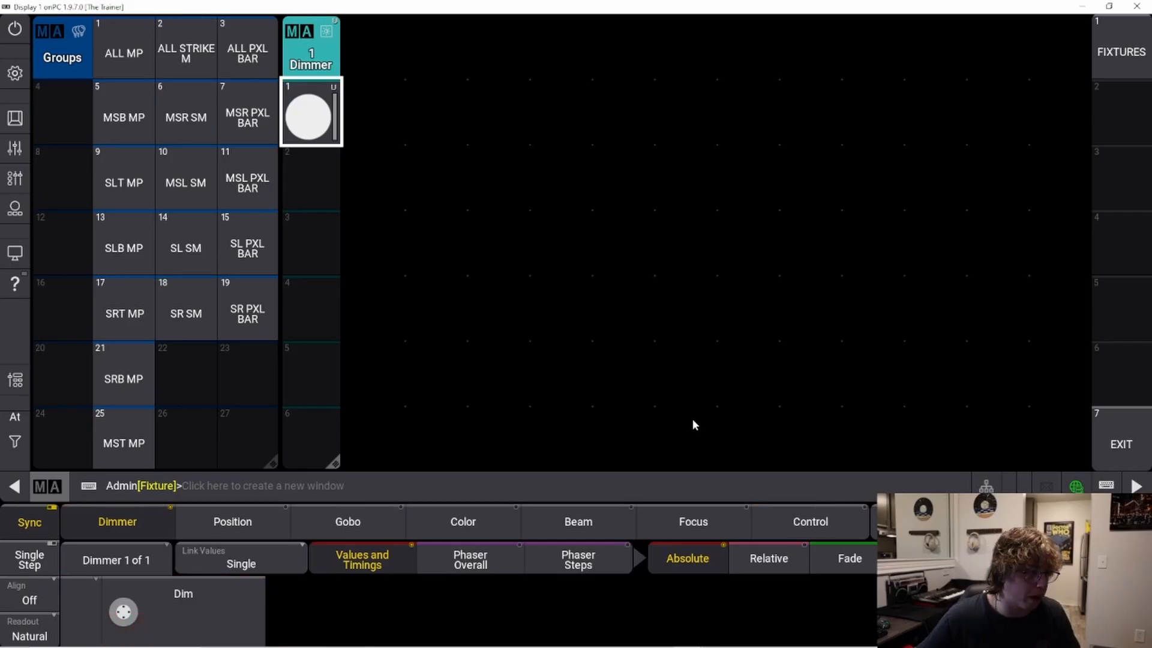
click(124, 180)
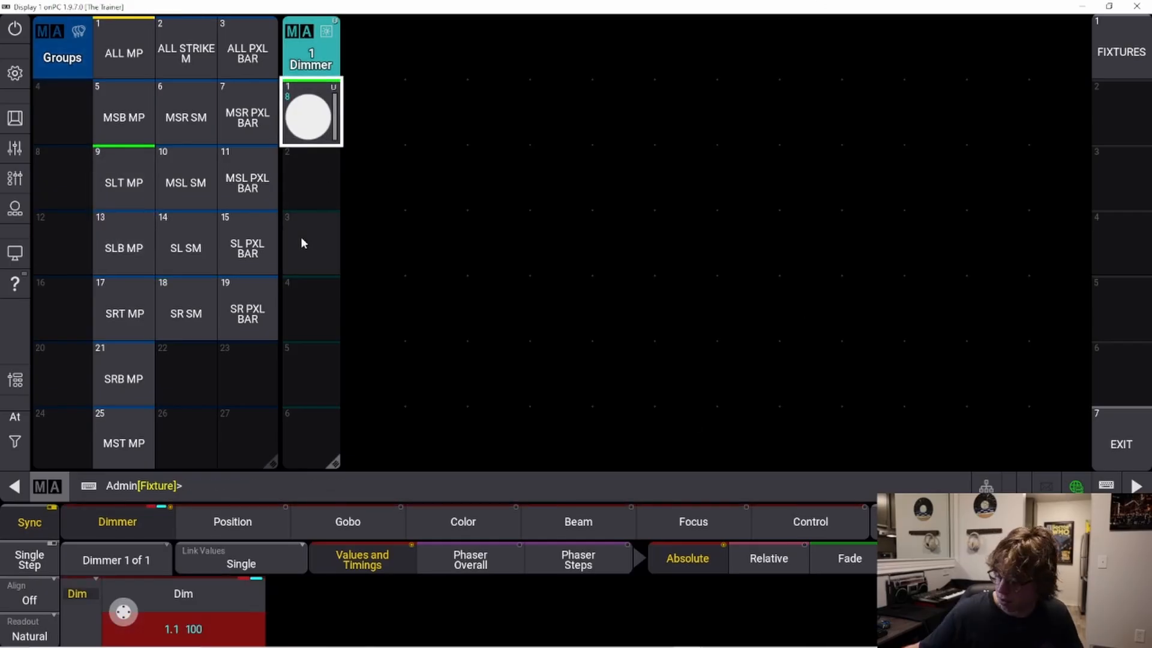
key(Escape)
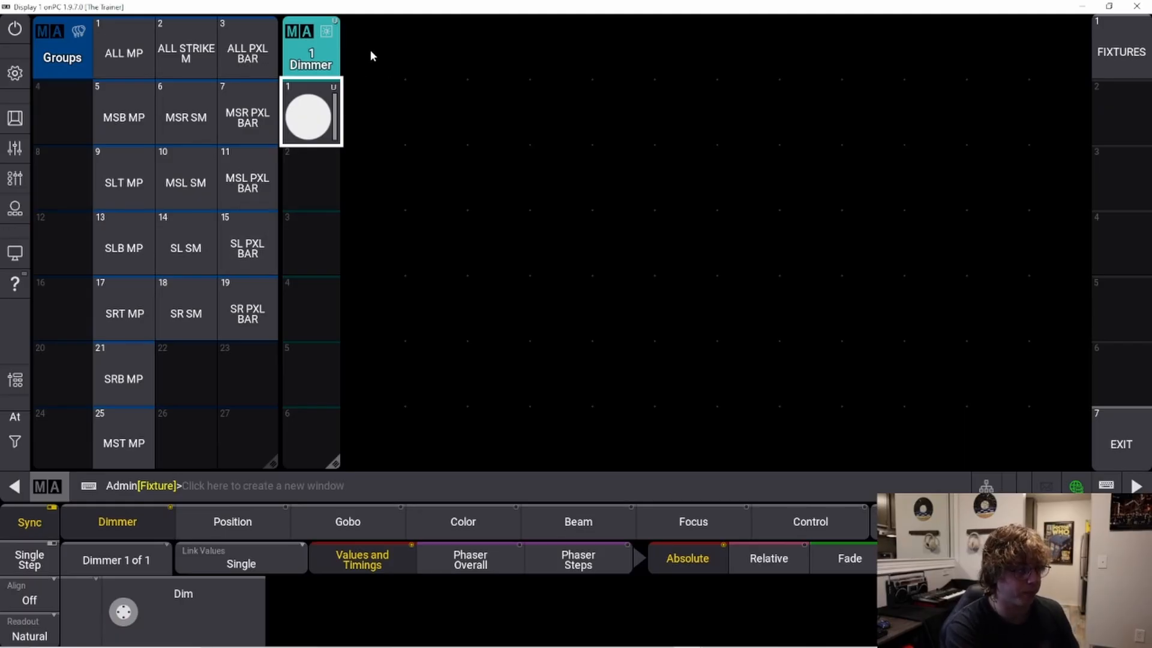
- Add a Color preset pool directly beside the Dimmer pool and narrow it to three columns
click(372, 48)
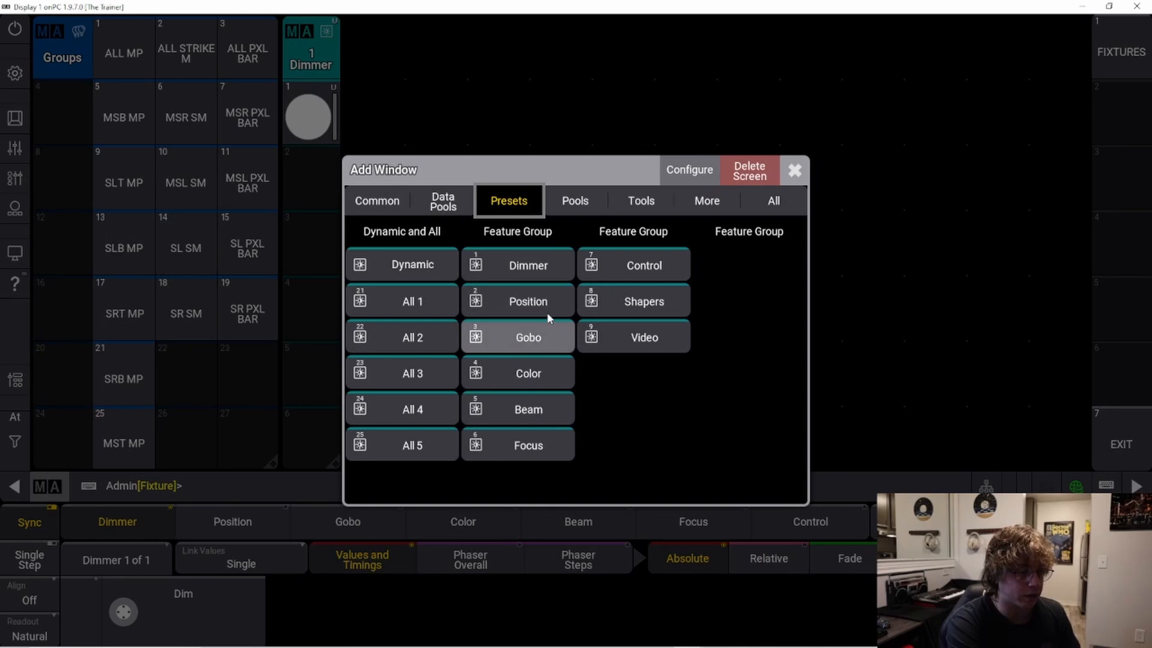
click(520, 375)
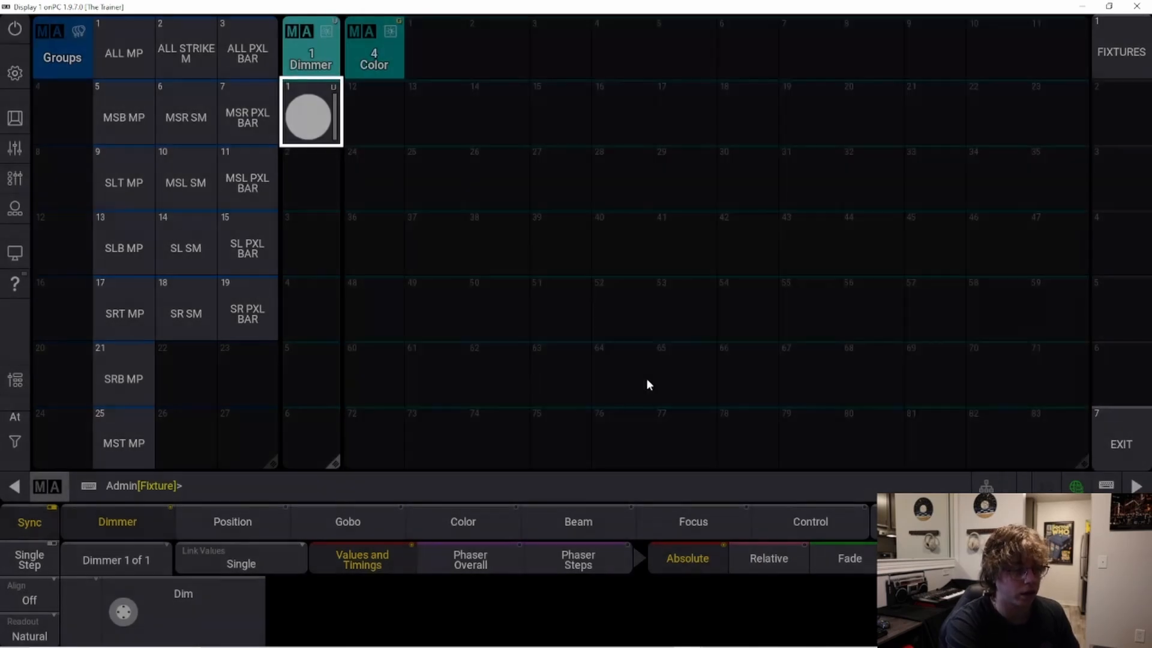
drag(1082, 467, 532, 501)
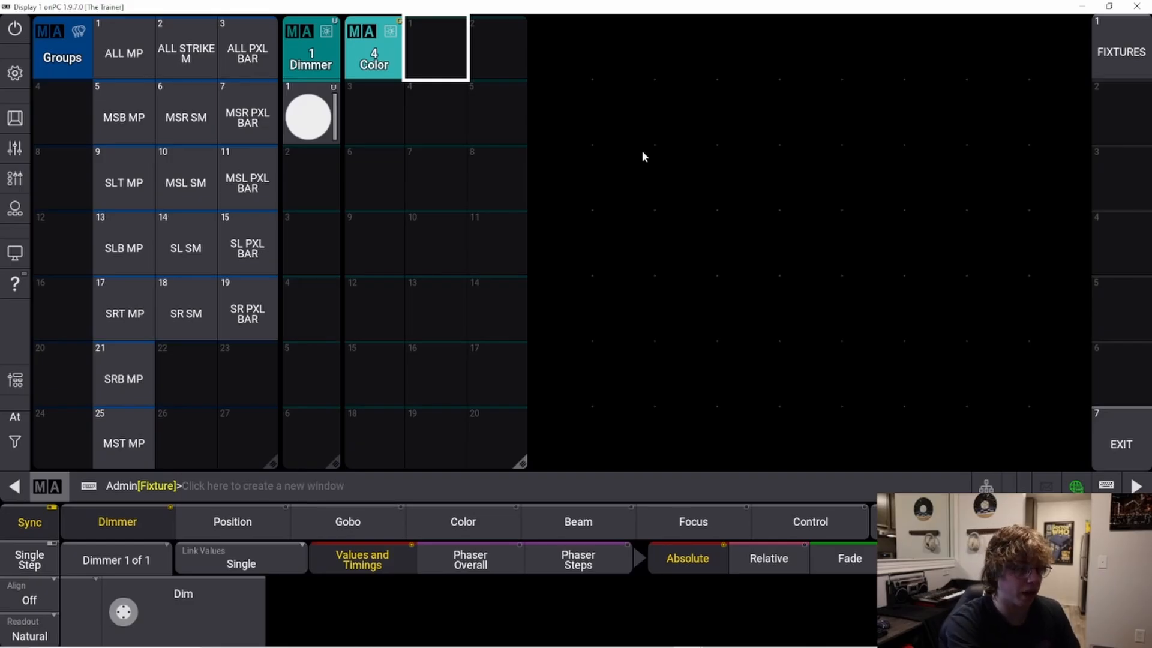
- Add a Position preset pool after the Color pool and arrange both pools side by side at four columns each
click(552, 58)
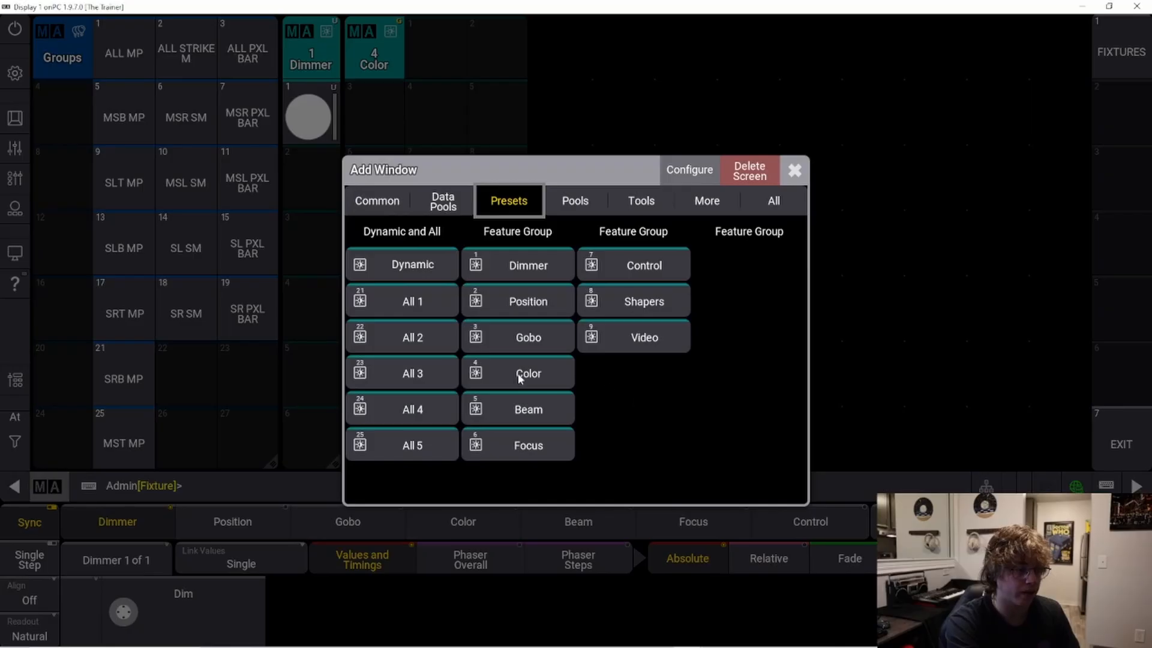
click(547, 301)
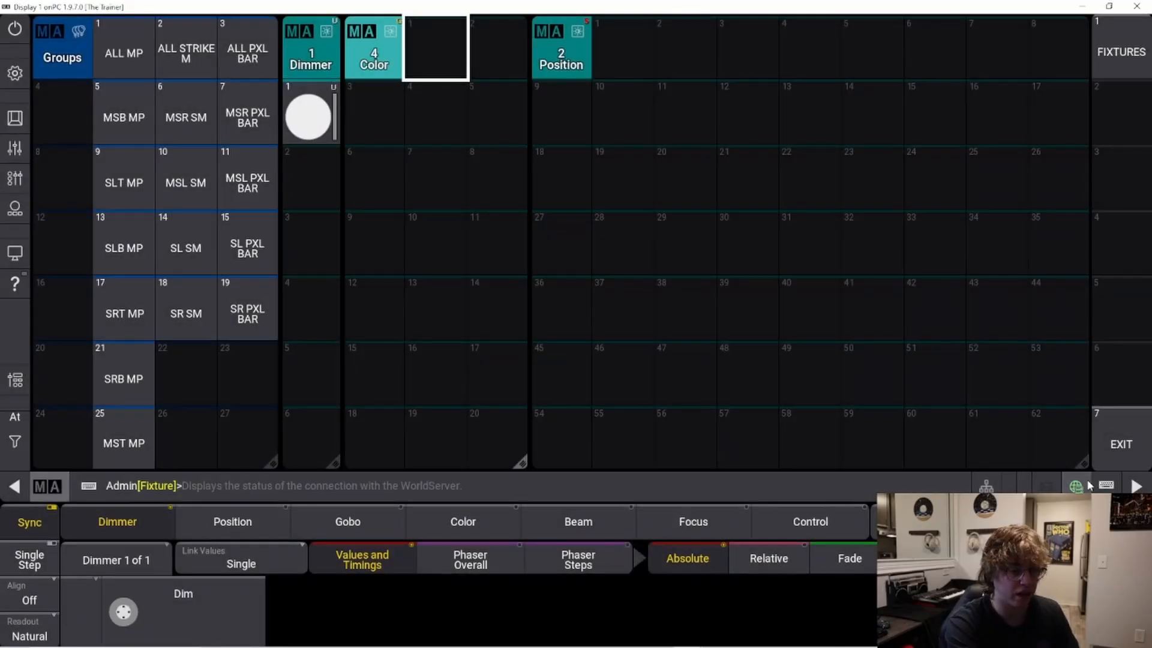
drag(1085, 460, 721, 506)
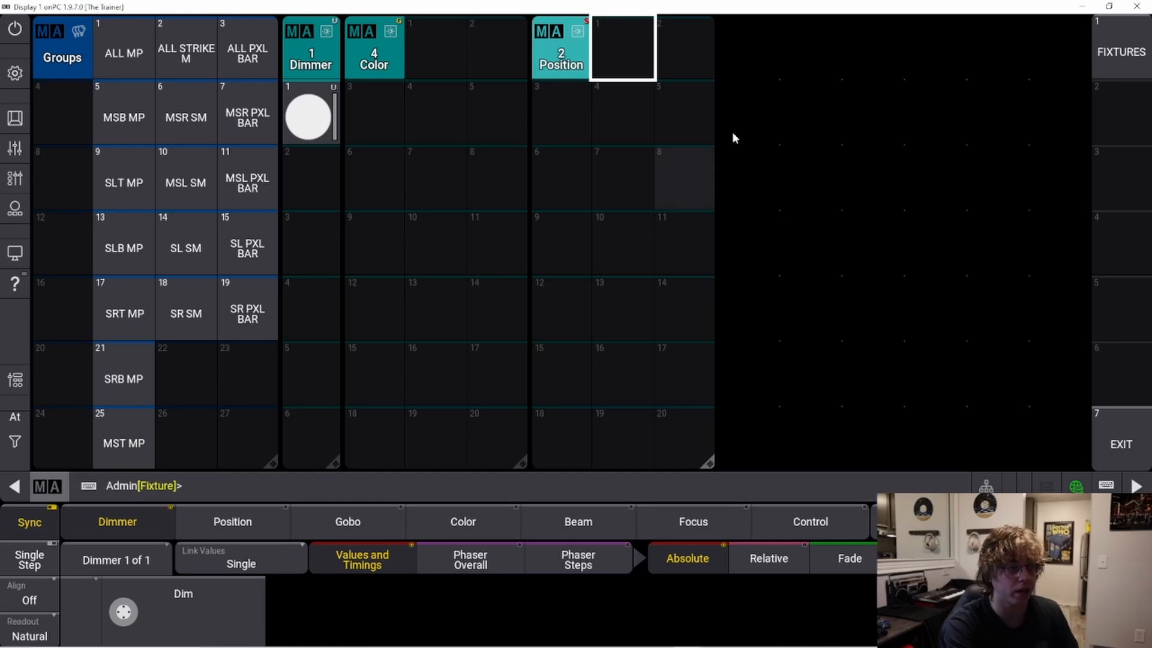
drag(708, 460, 777, 481)
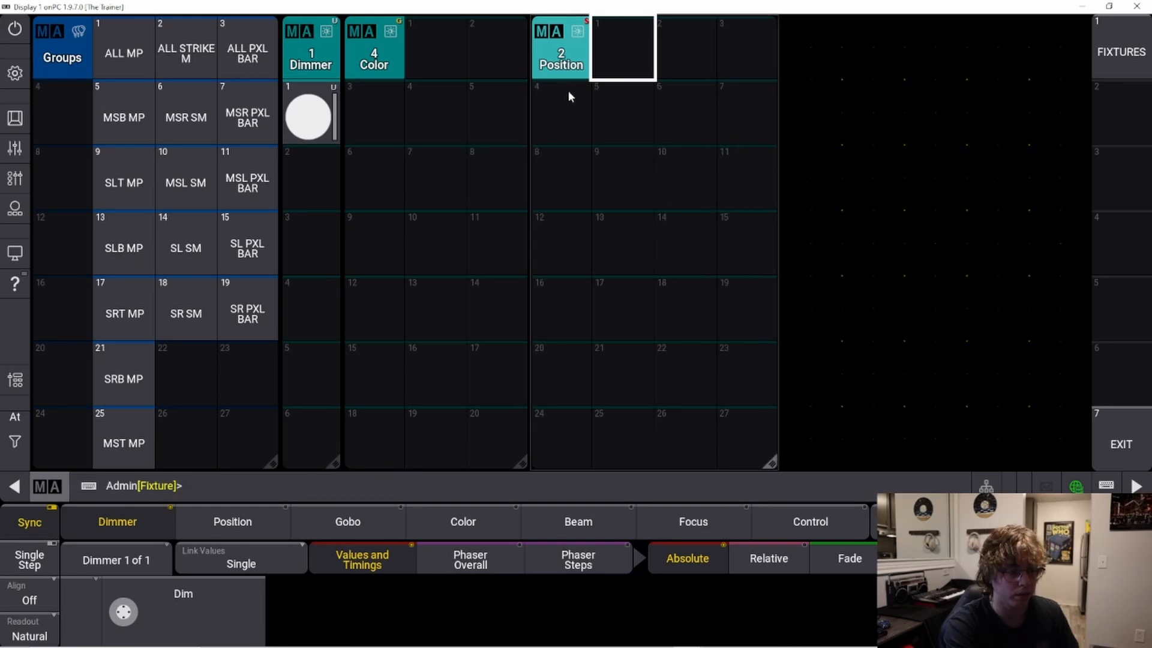
drag(561, 67, 607, 86)
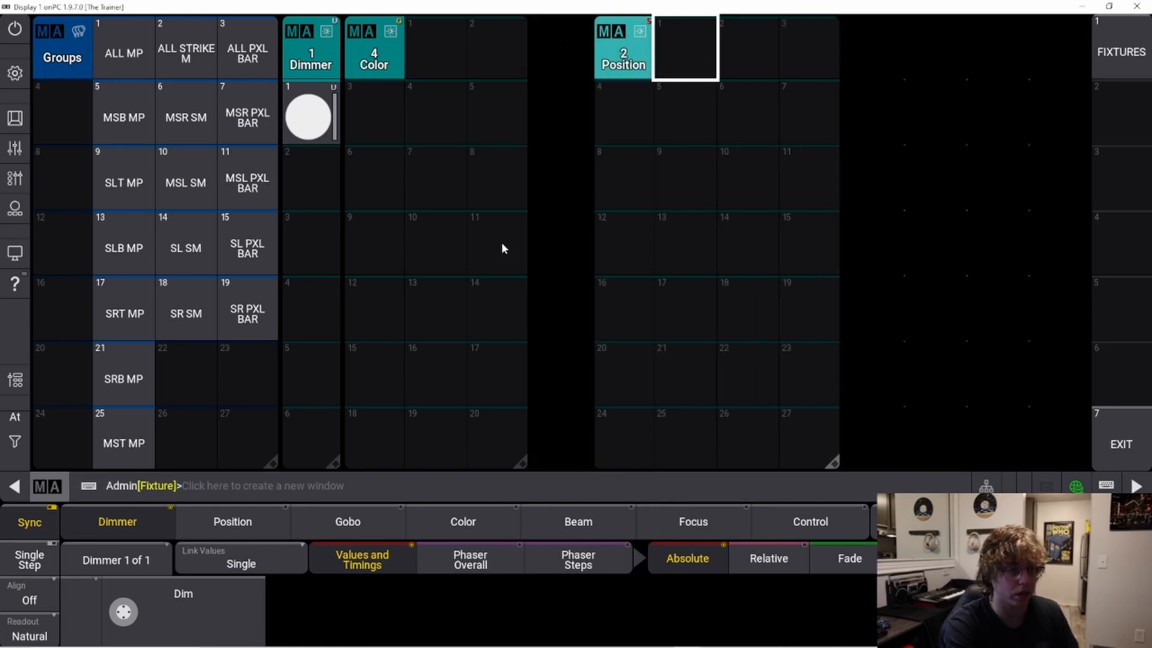
drag(519, 461, 583, 469)
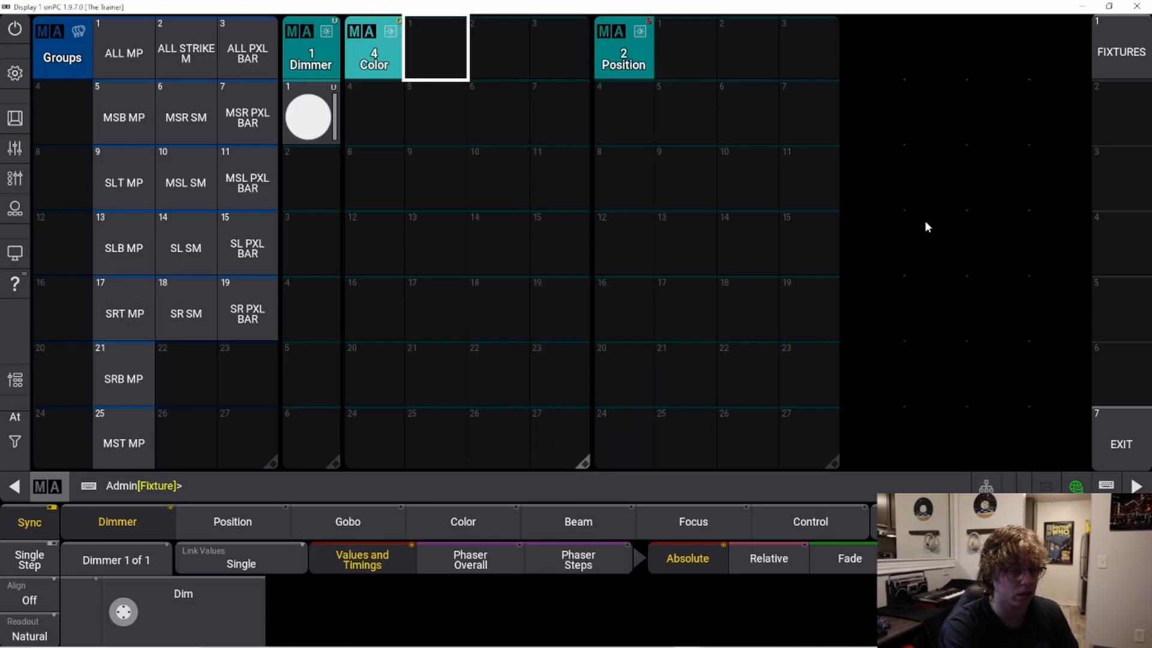
- Add a one-column Beam preset pool in the last grid column and a one-column Focus preset pool in the column before it
click(880, 60)
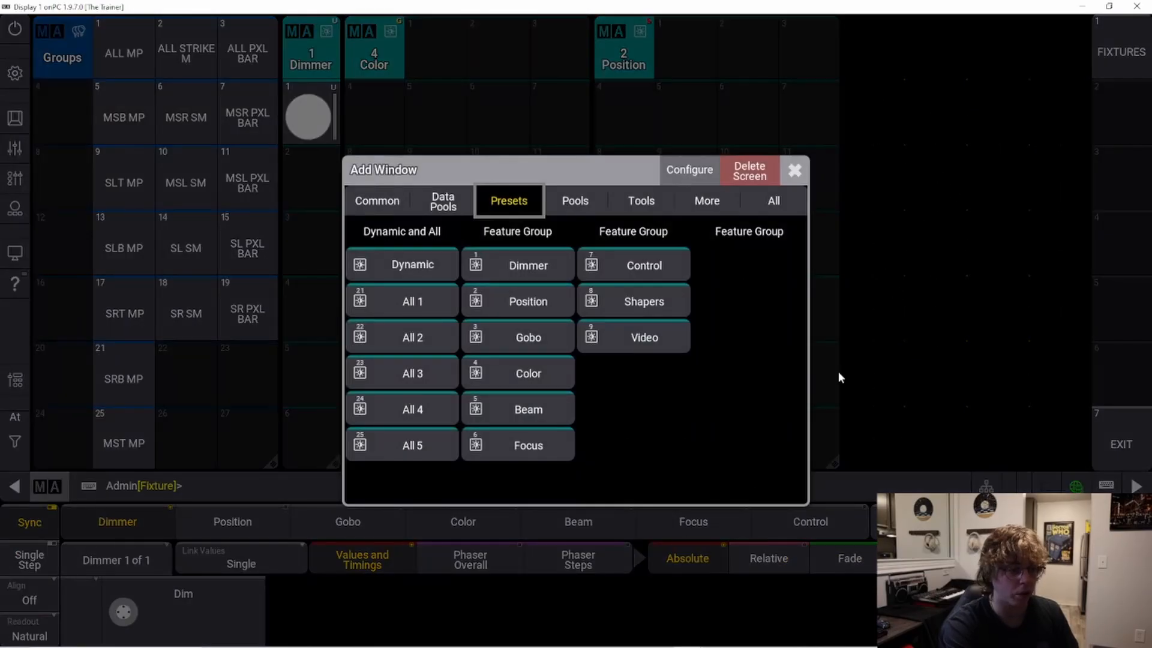
click(474, 414)
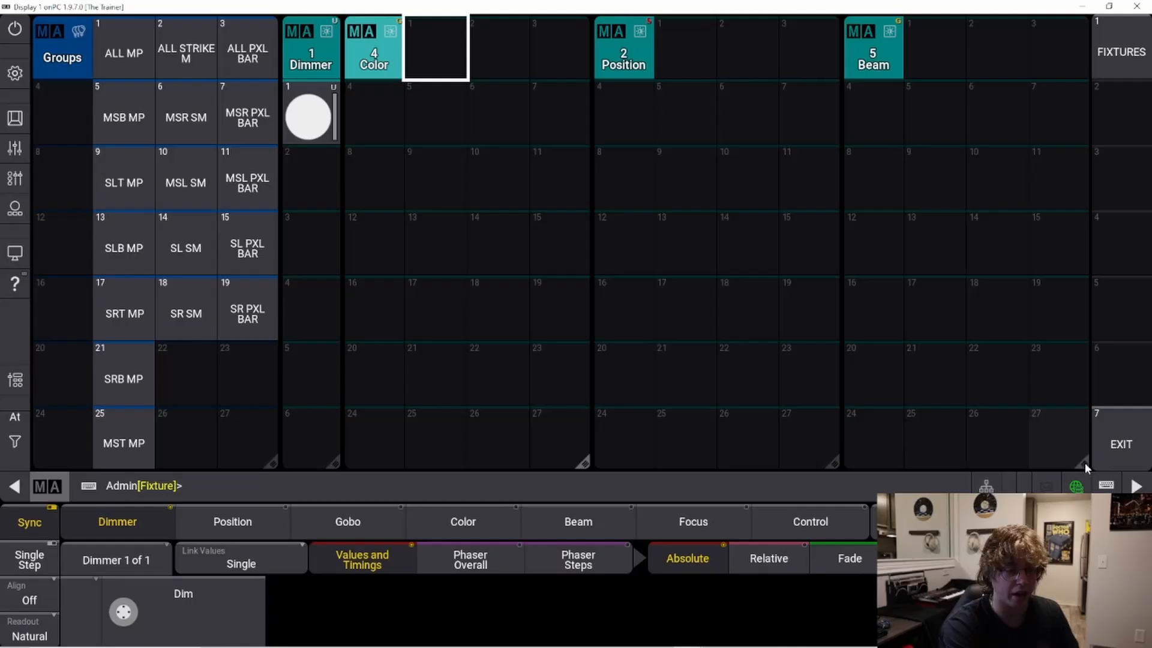
drag(1083, 462, 908, 472)
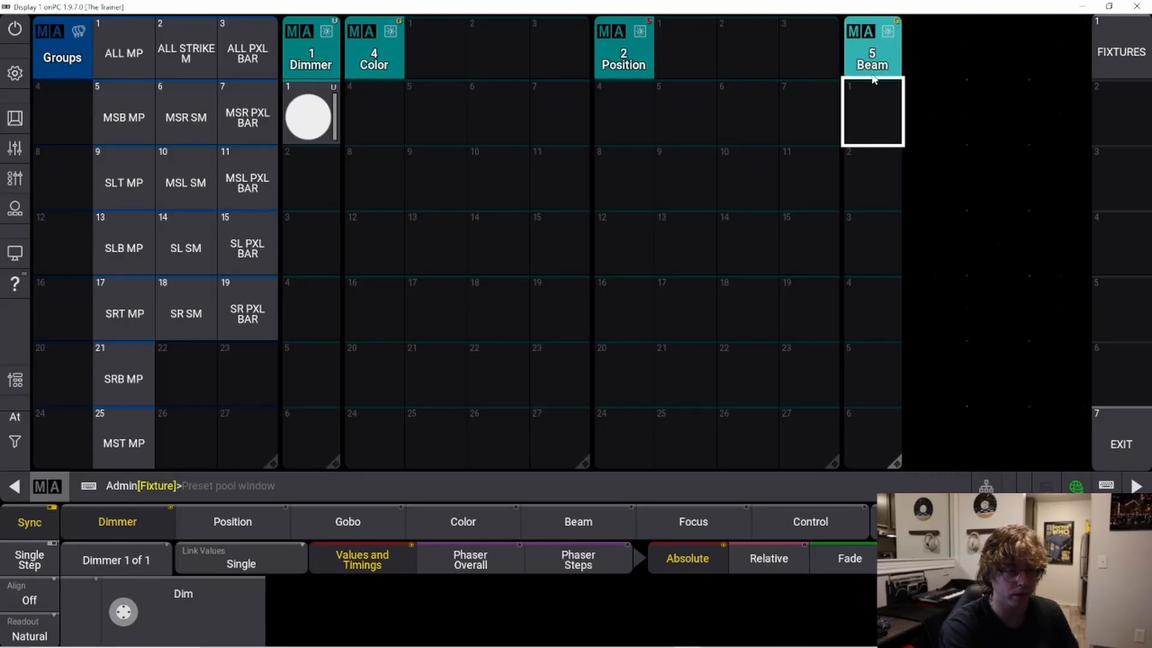
drag(1017, 102, 1056, 72)
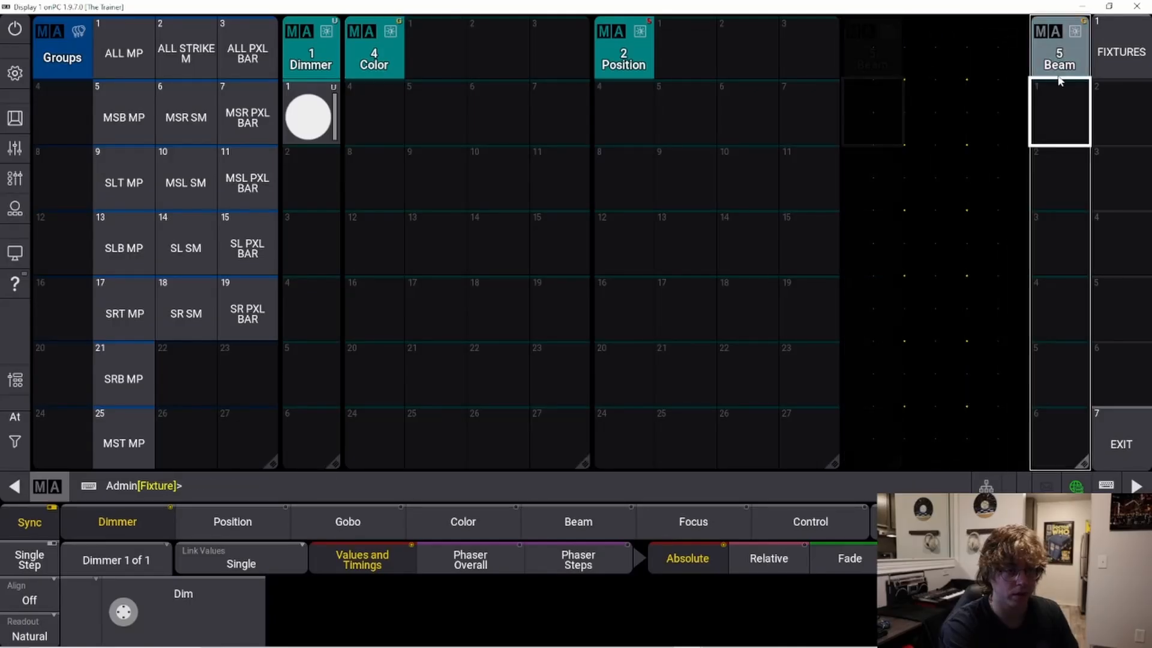
click(995, 45)
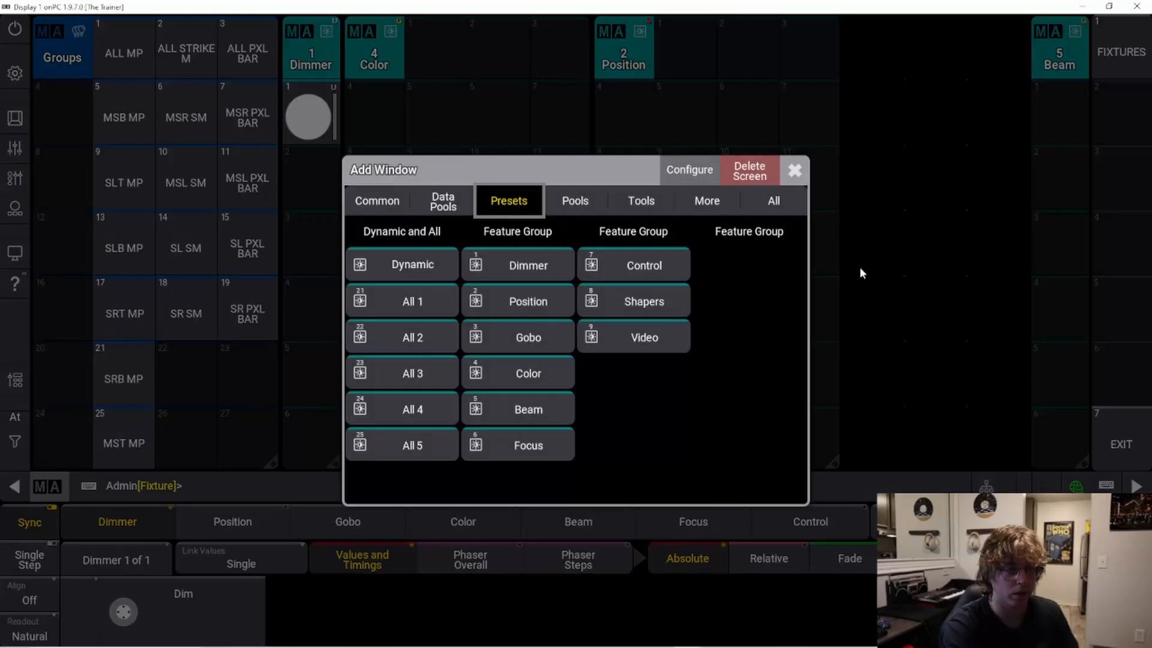
click(528, 445)
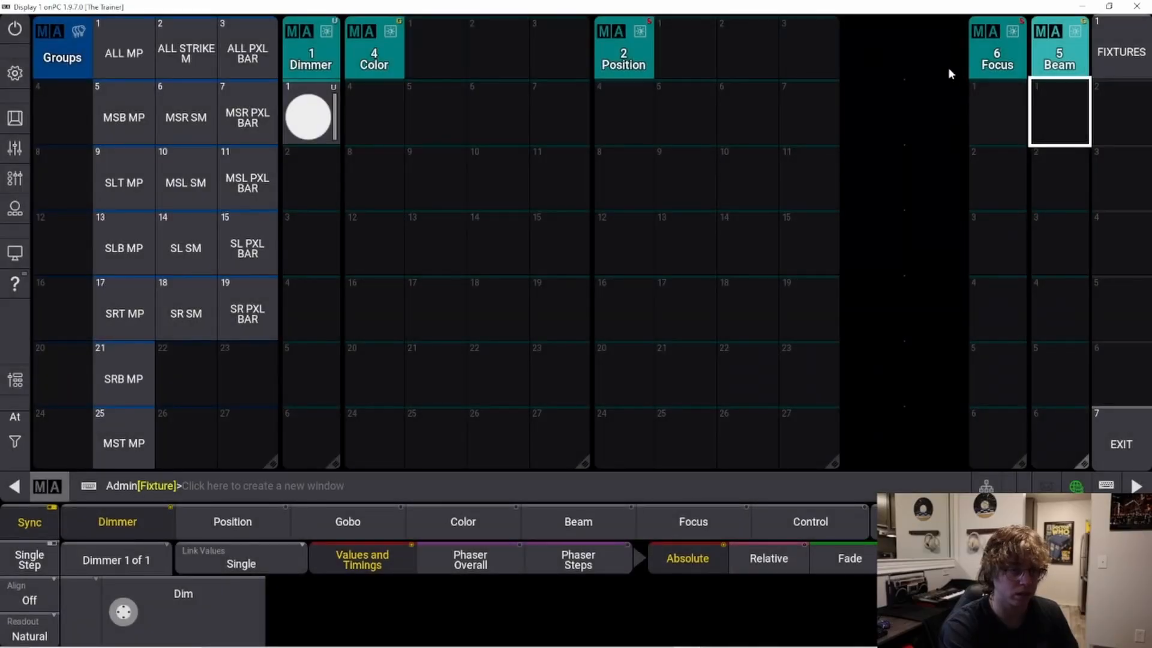
- Fill the gap between the Position and Focus pools with a Gobo preset pool and store the layout on view button 2 as BUSKING
click(863, 50)
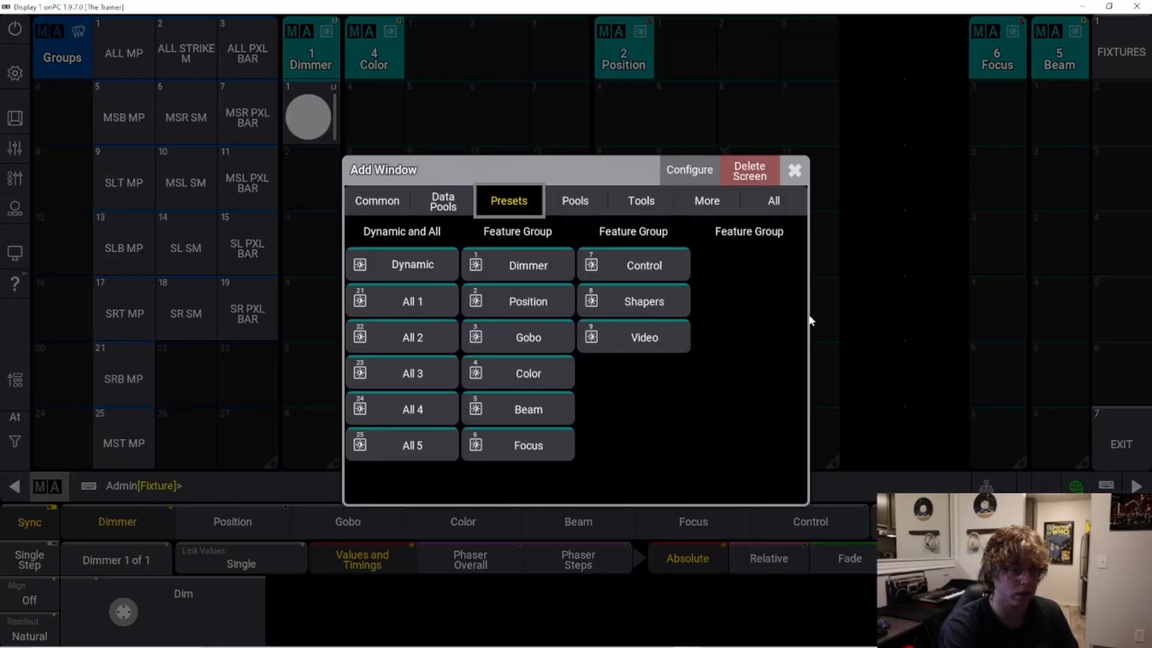
click(519, 346)
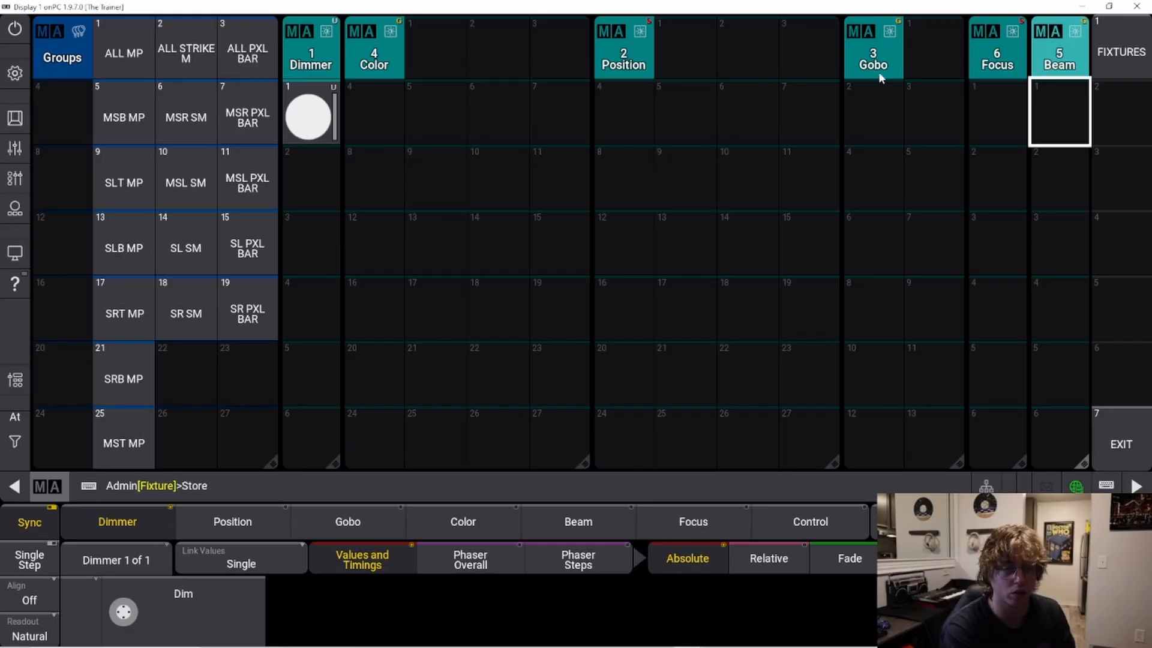
click(1116, 107)
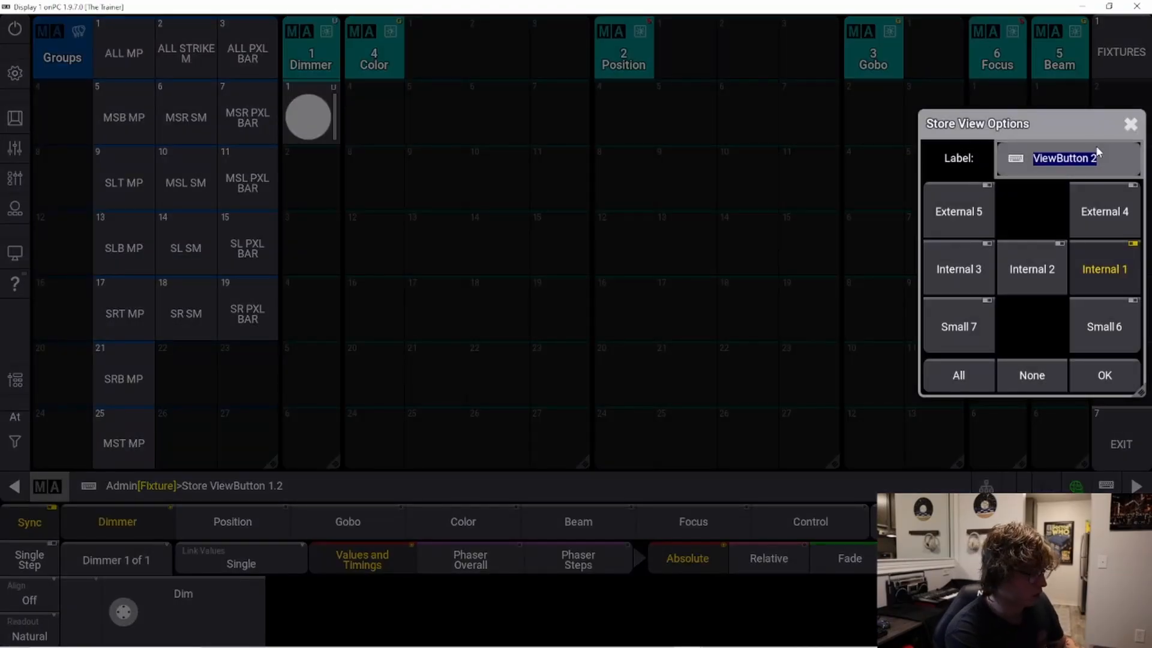
text(B)
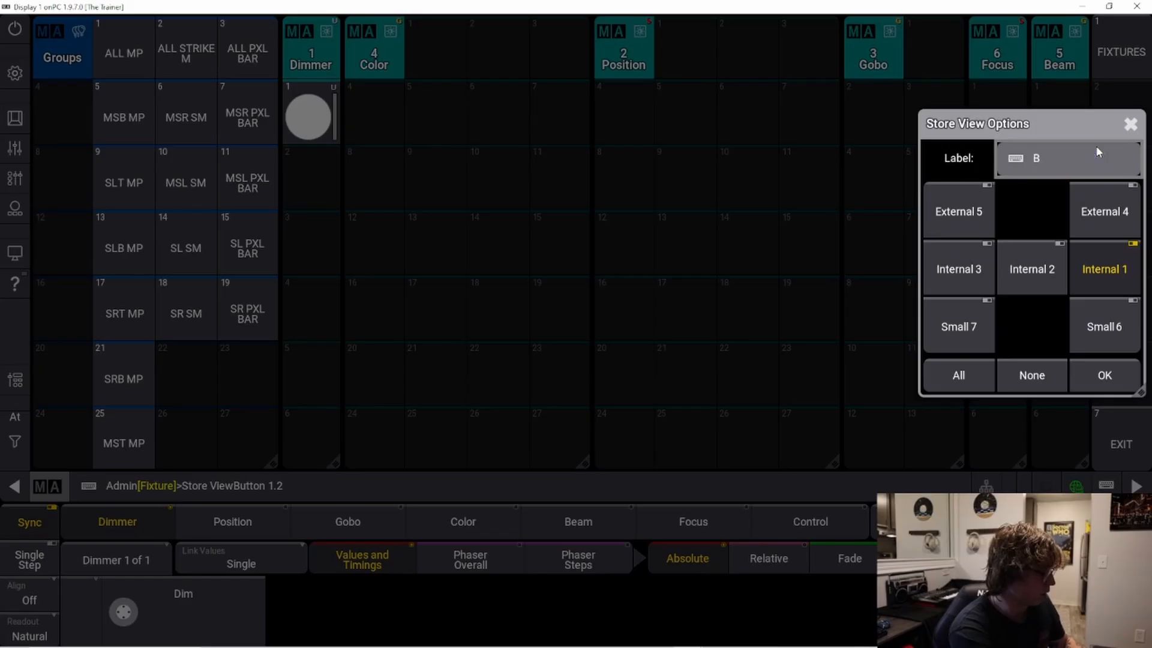
text(USKING)
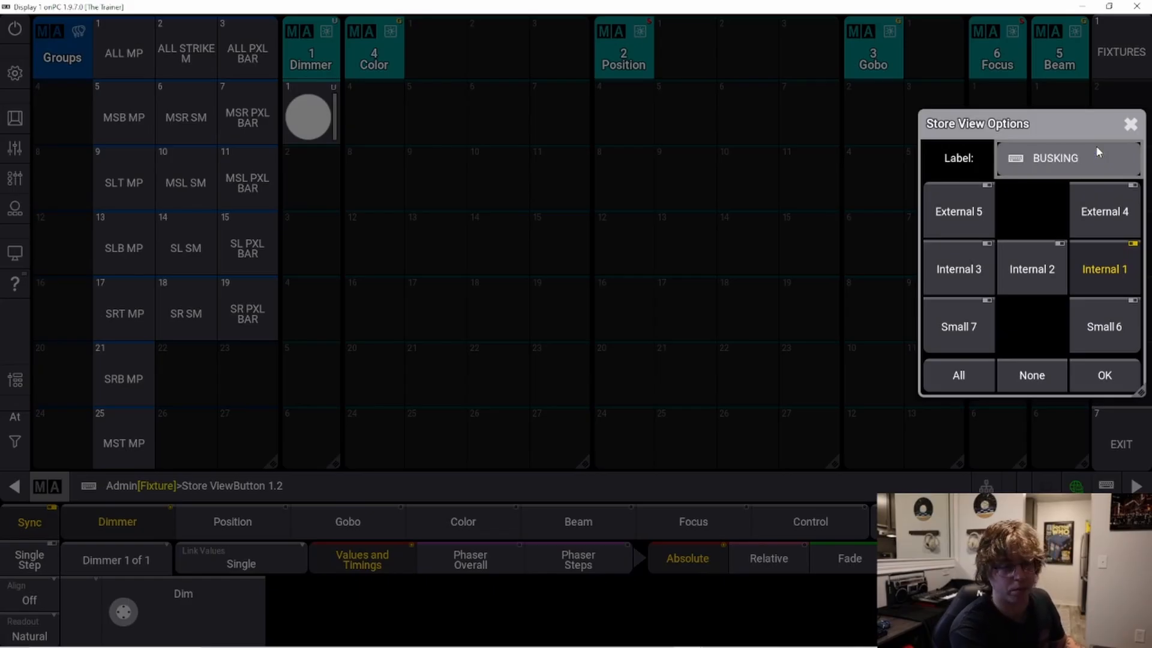
key(Return)
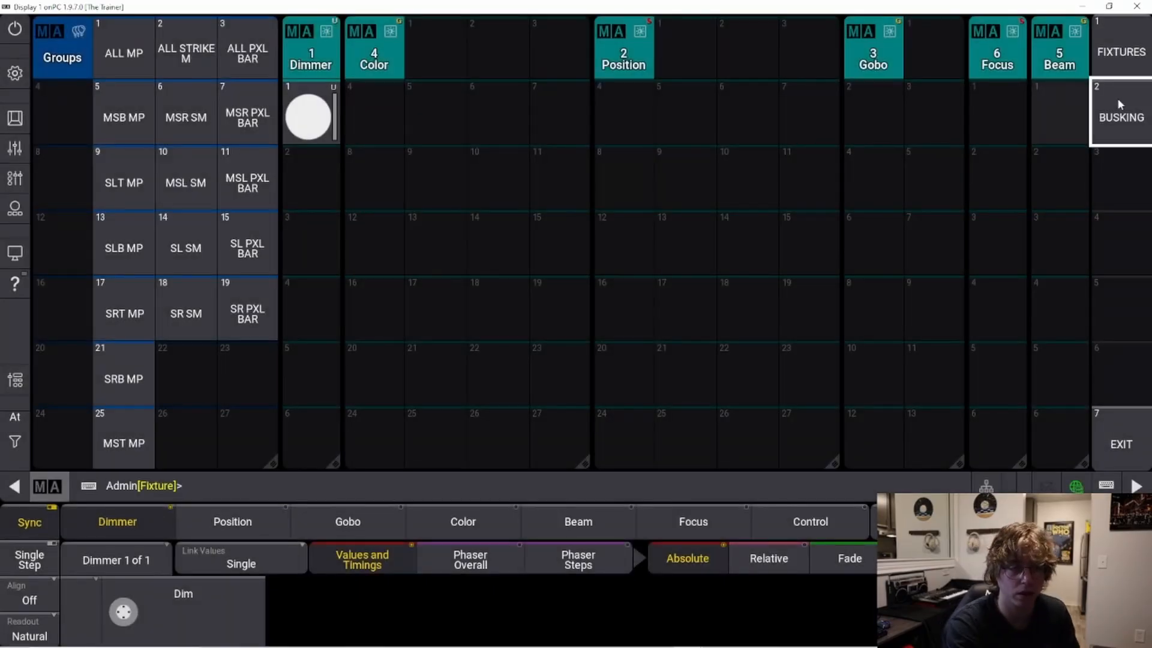
- Recall the FIXTURES and BUSKING views alternately to compare them, looking through the fixture sheet in the FIXTURES view
click(1121, 52)
click(1114, 120)
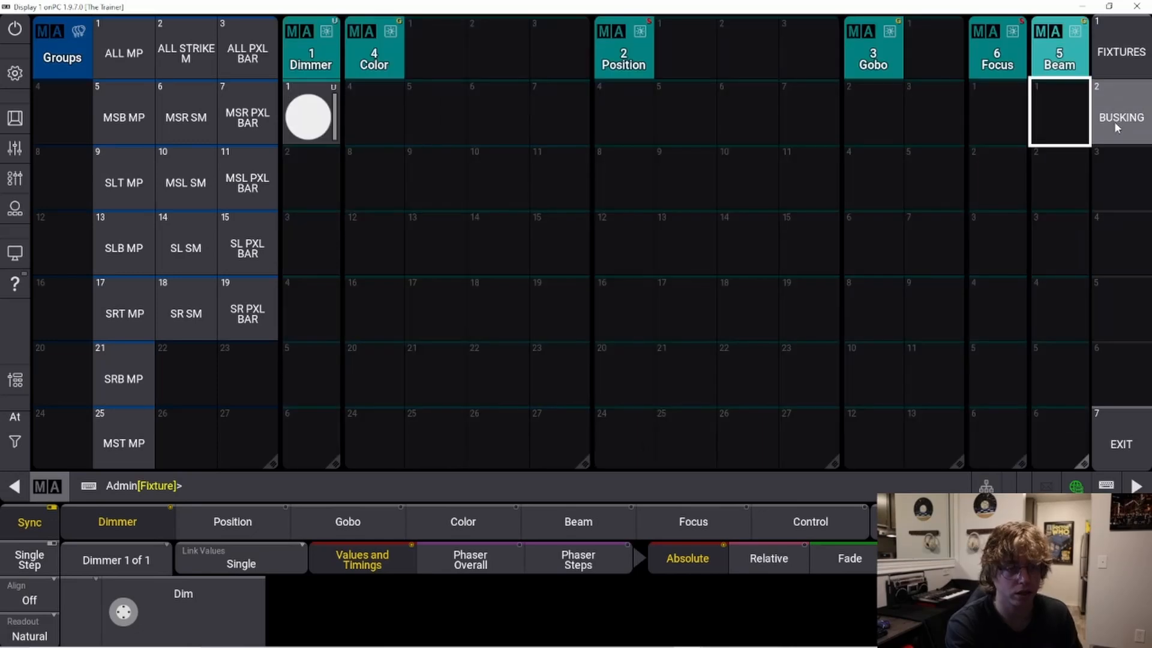
click(1117, 63)
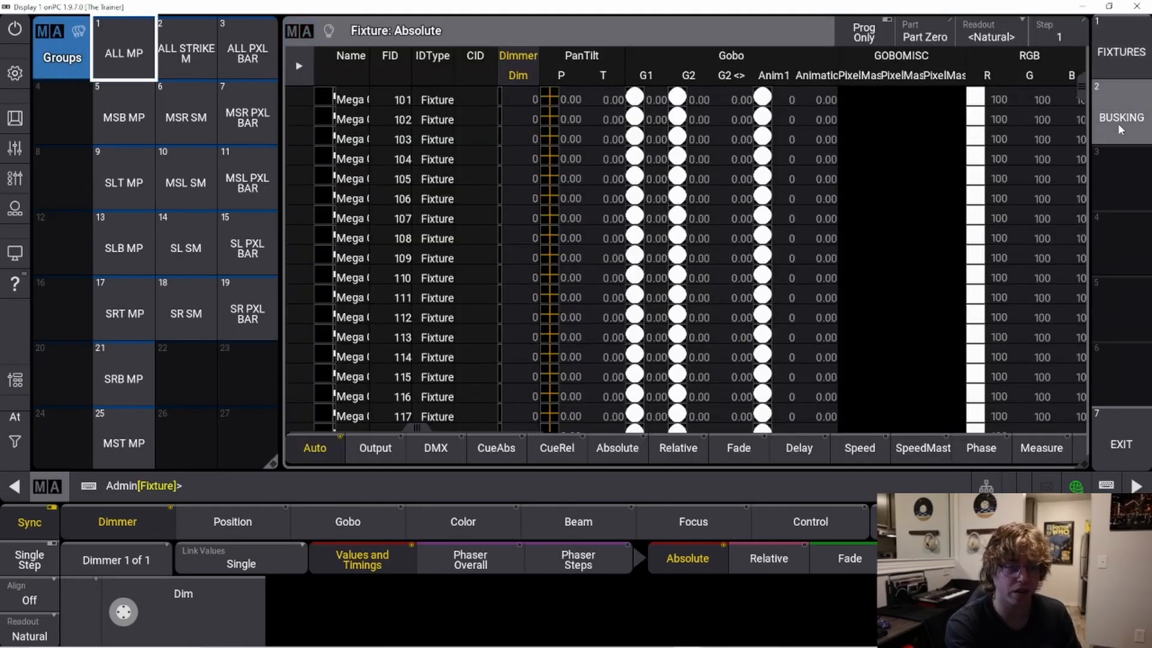
click(1118, 123)
click(1120, 57)
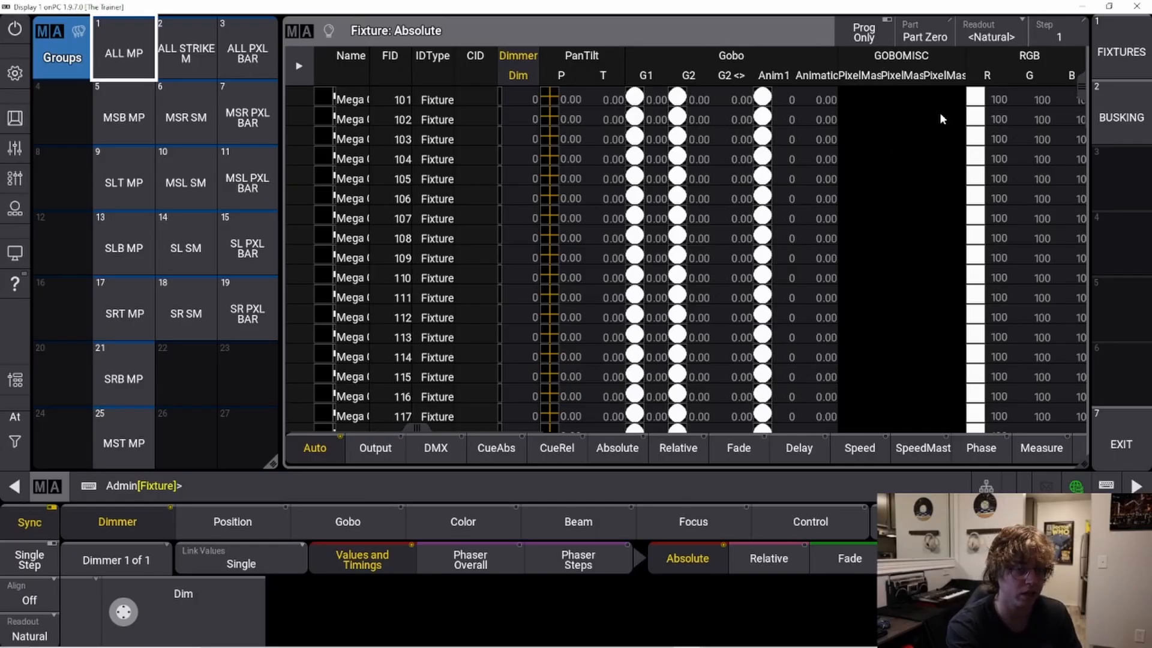
drag(1085, 90, 1099, 367)
click(1120, 124)
click(299, 121)
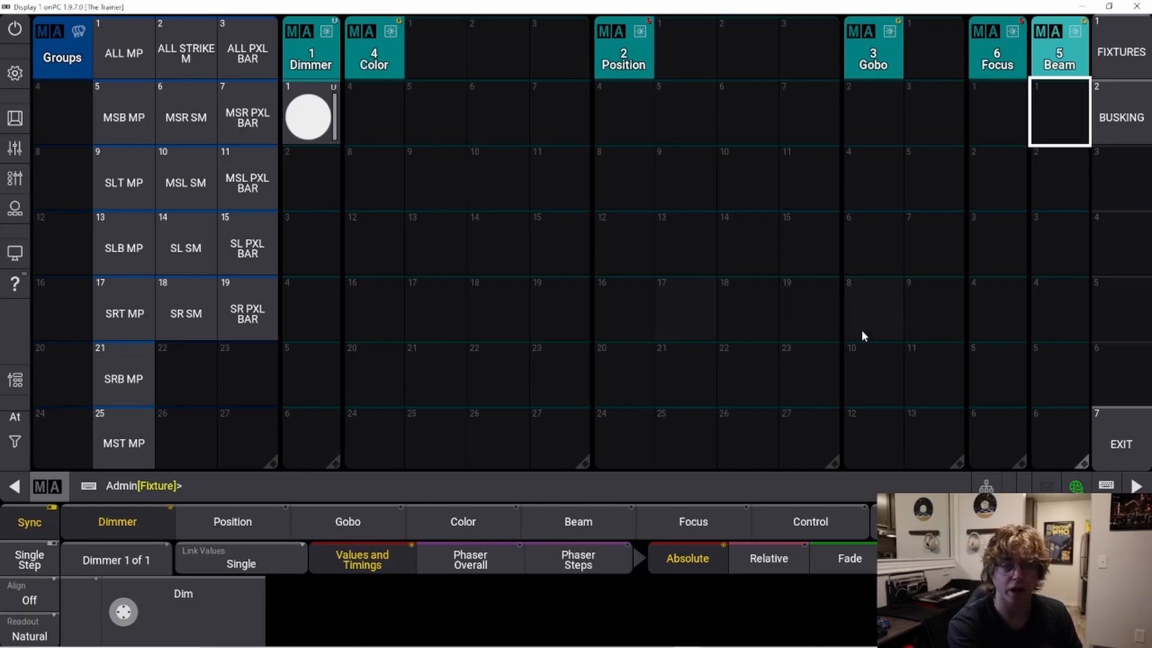
- Recall the EXIT view and add a full-height Groups pool in the first four grid columns
click(1140, 444)
click(87, 80)
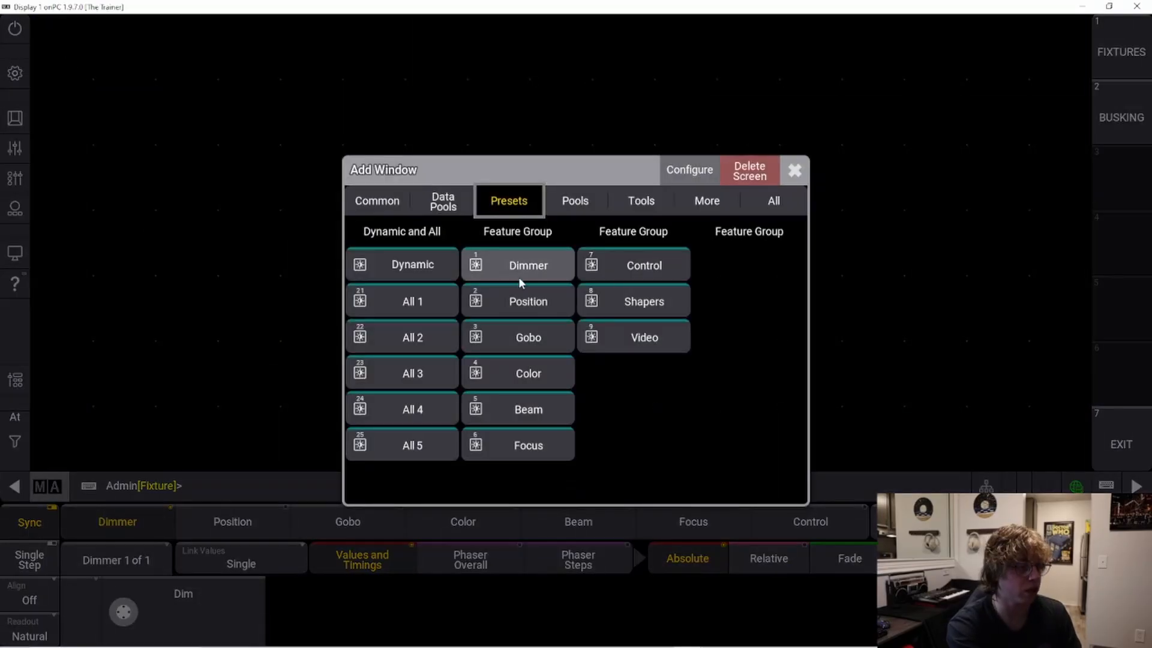
click(576, 201)
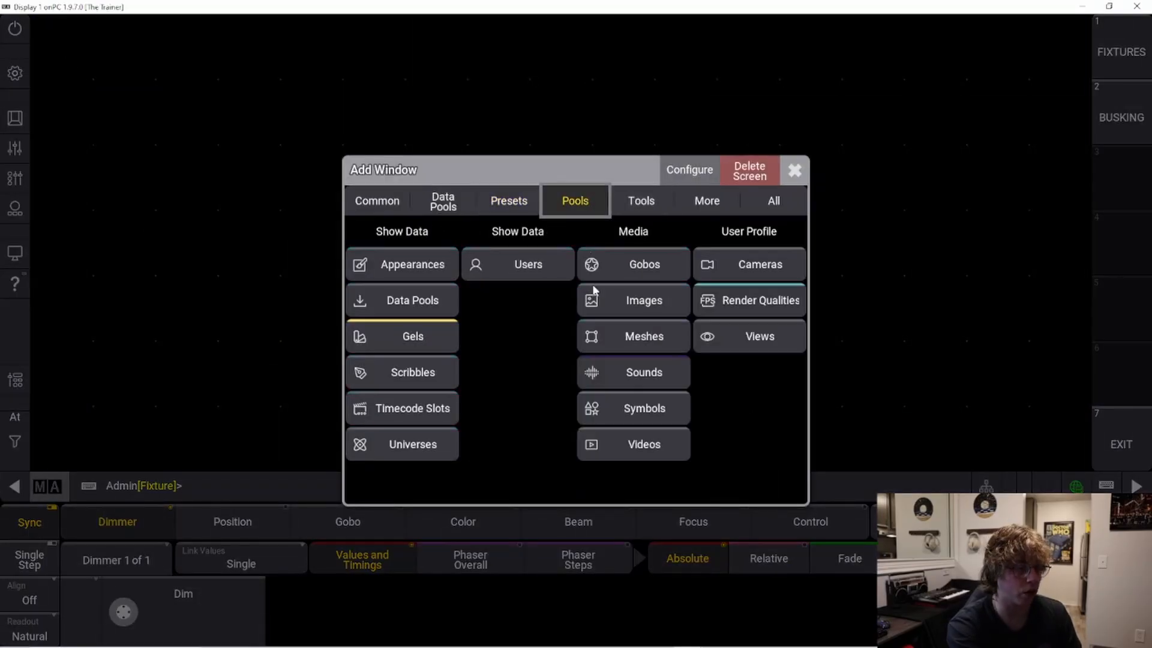
click(444, 204)
click(408, 335)
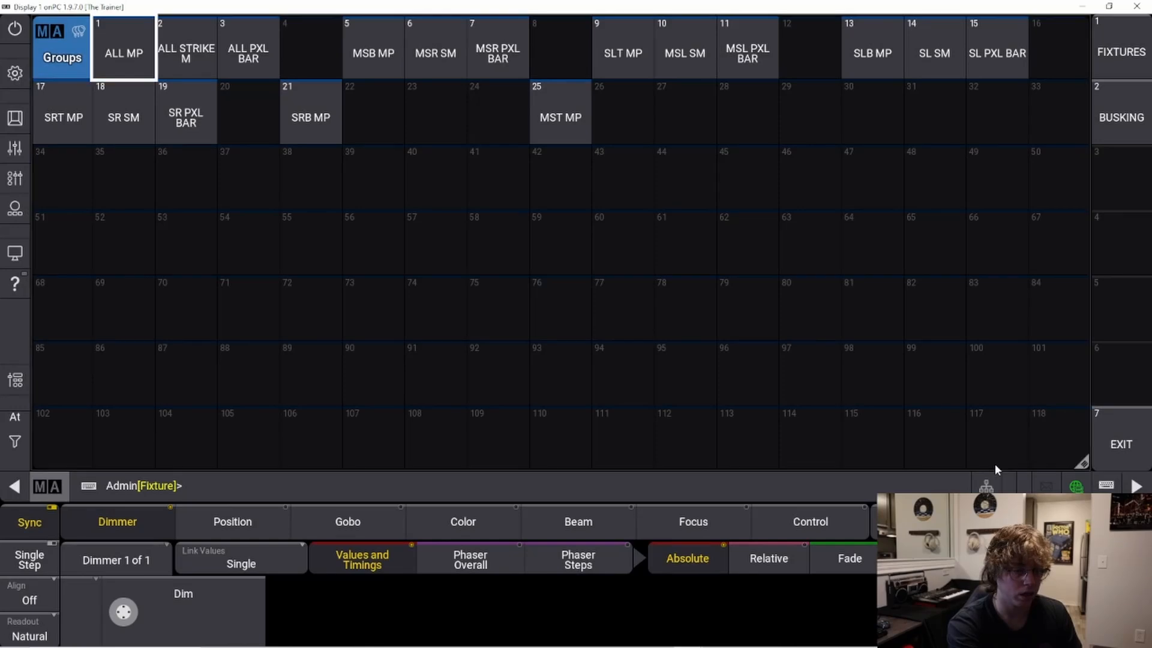
drag(995, 464, 276, 493)
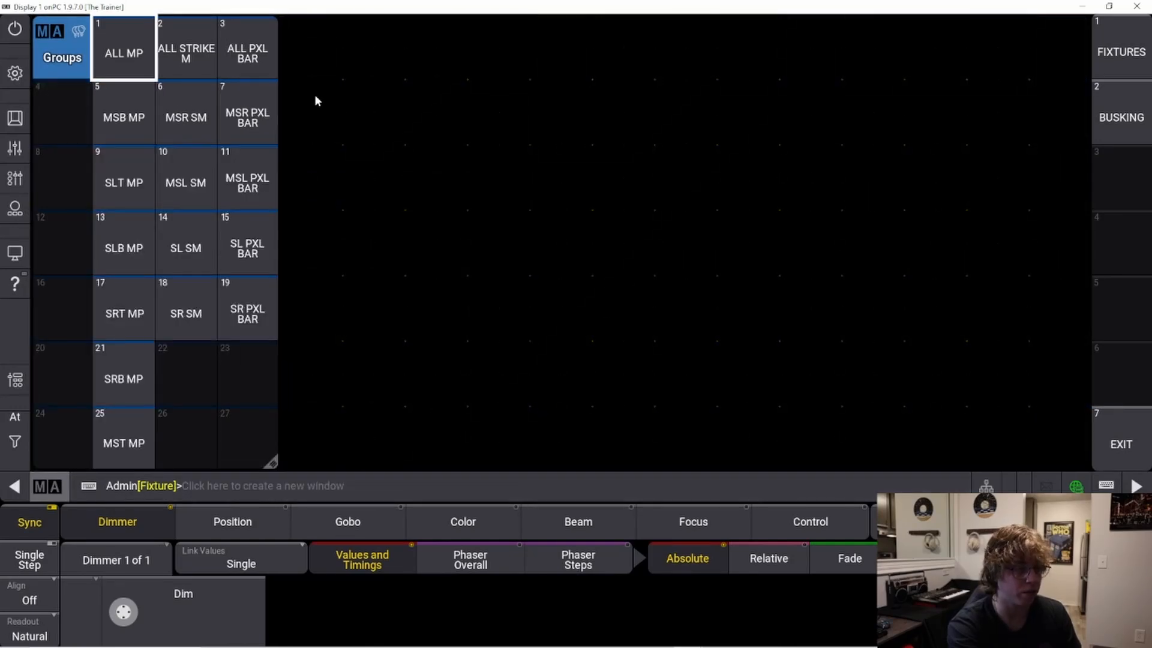
- Add a Color preset pool directly beside the Groups pool and narrow it to five columns
click(309, 120)
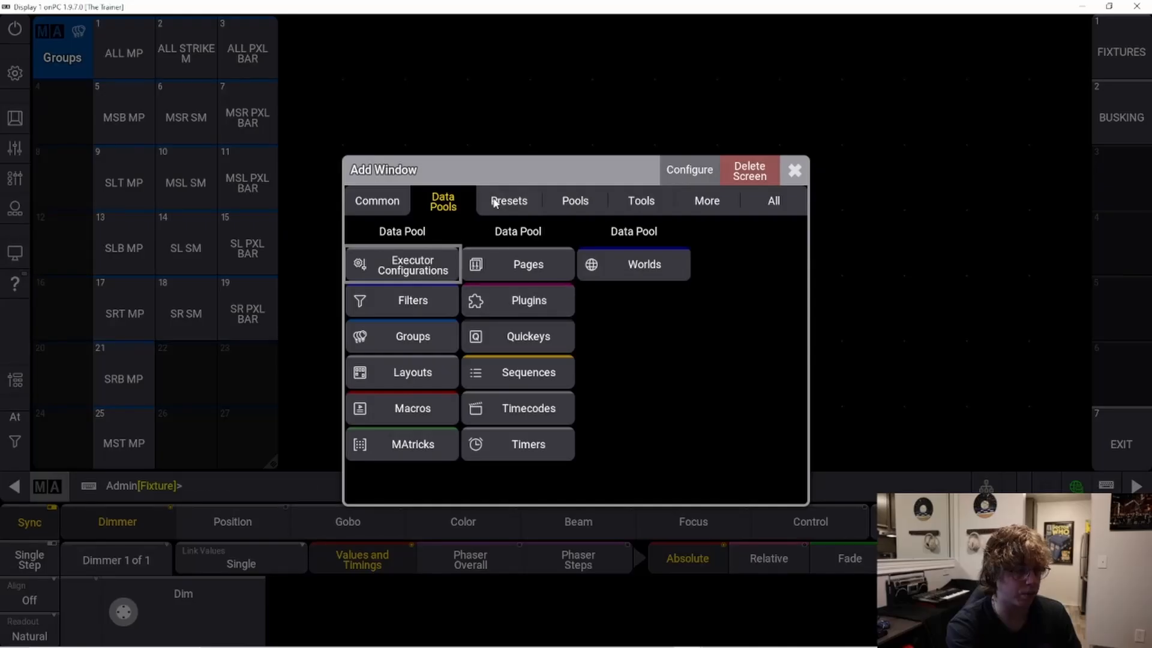
click(572, 204)
click(517, 205)
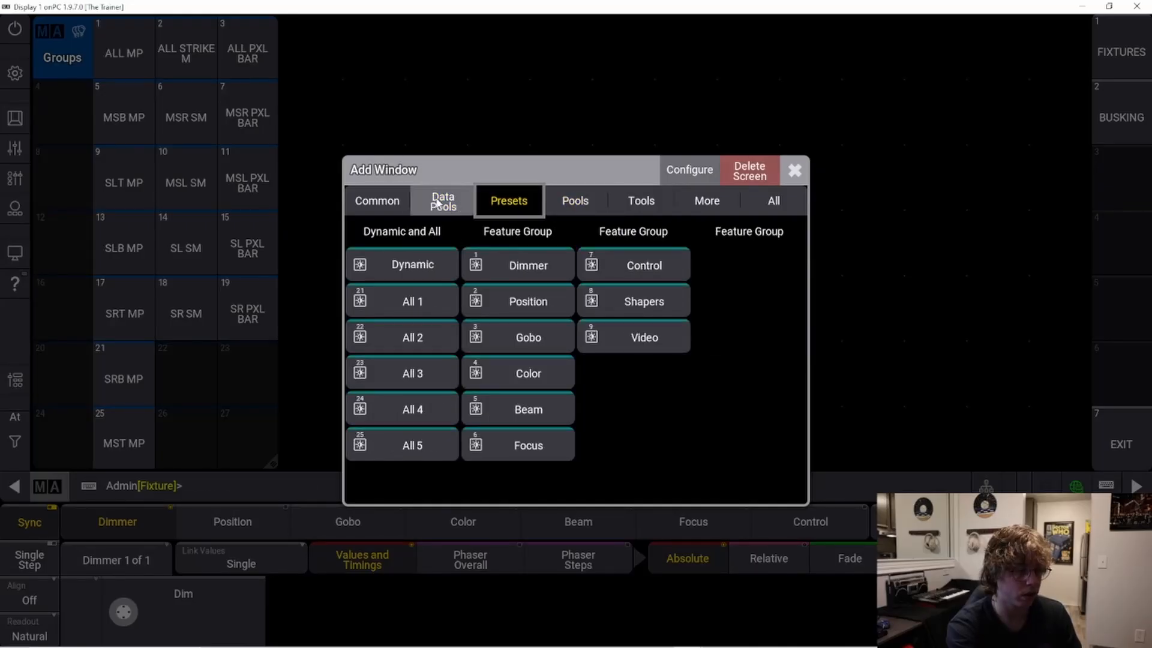
click(526, 370)
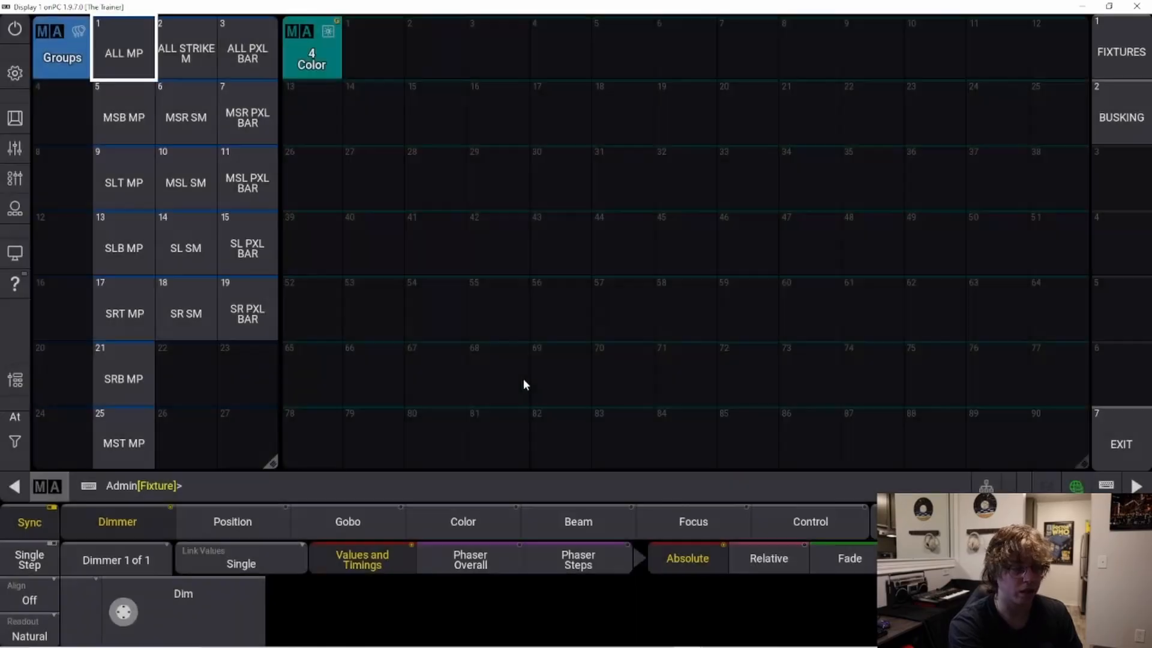
drag(1086, 462, 589, 498)
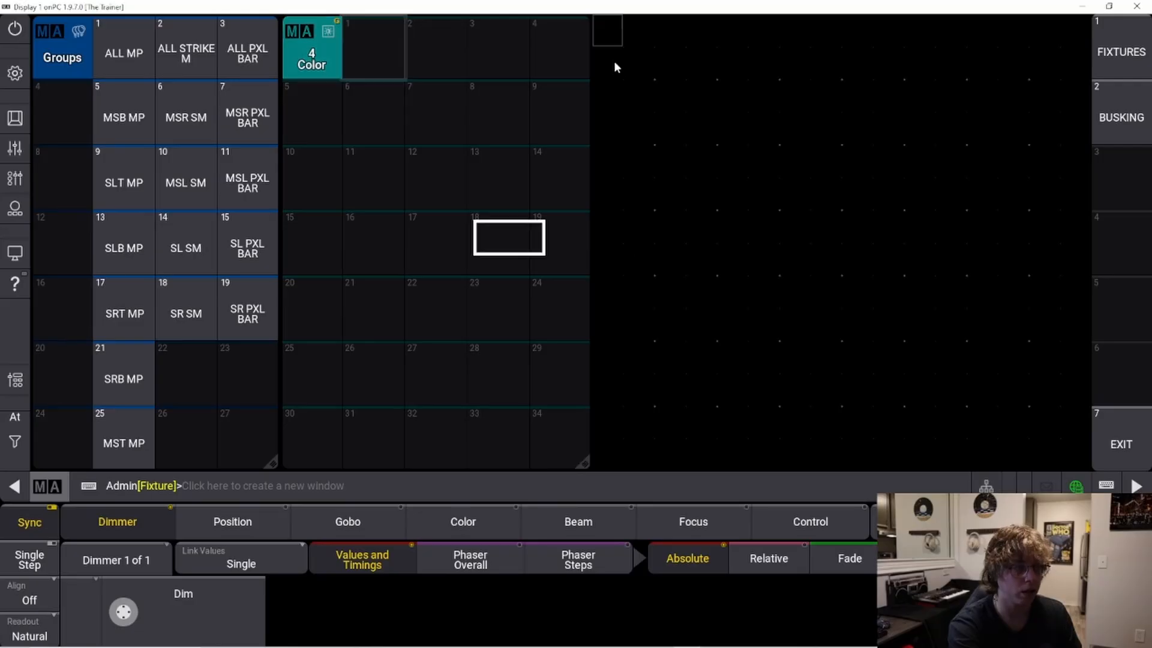
- Find the Color Picker among all window types by filtering for "colo" and add it in the empty area beside the Color pool
click(615, 66)
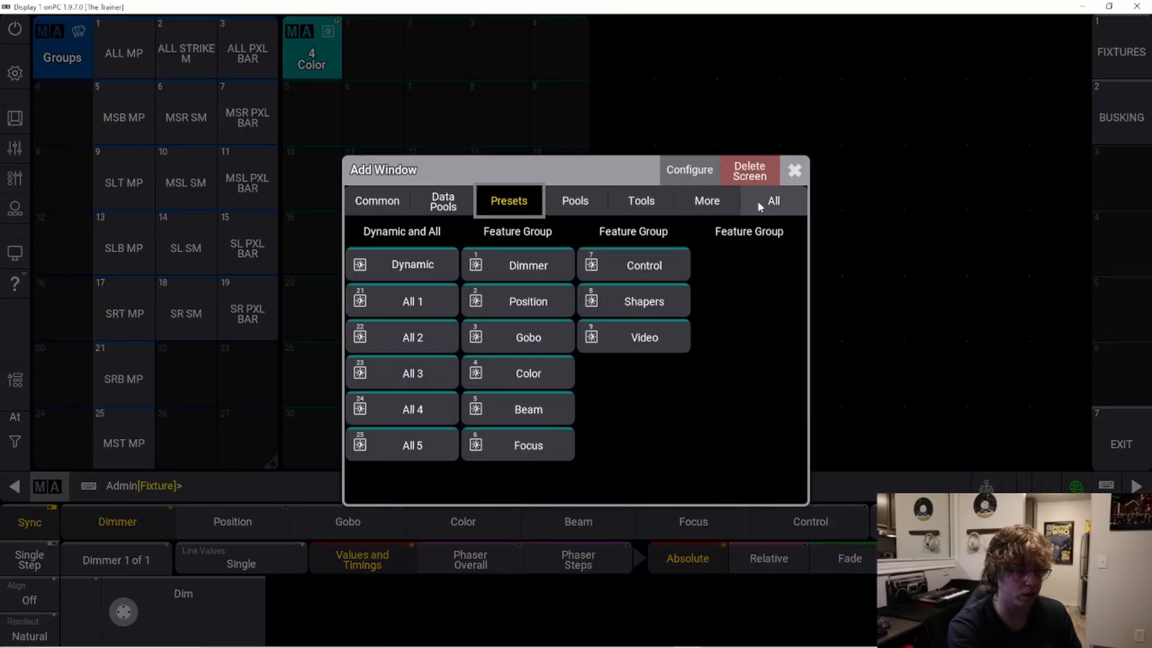
click(735, 199)
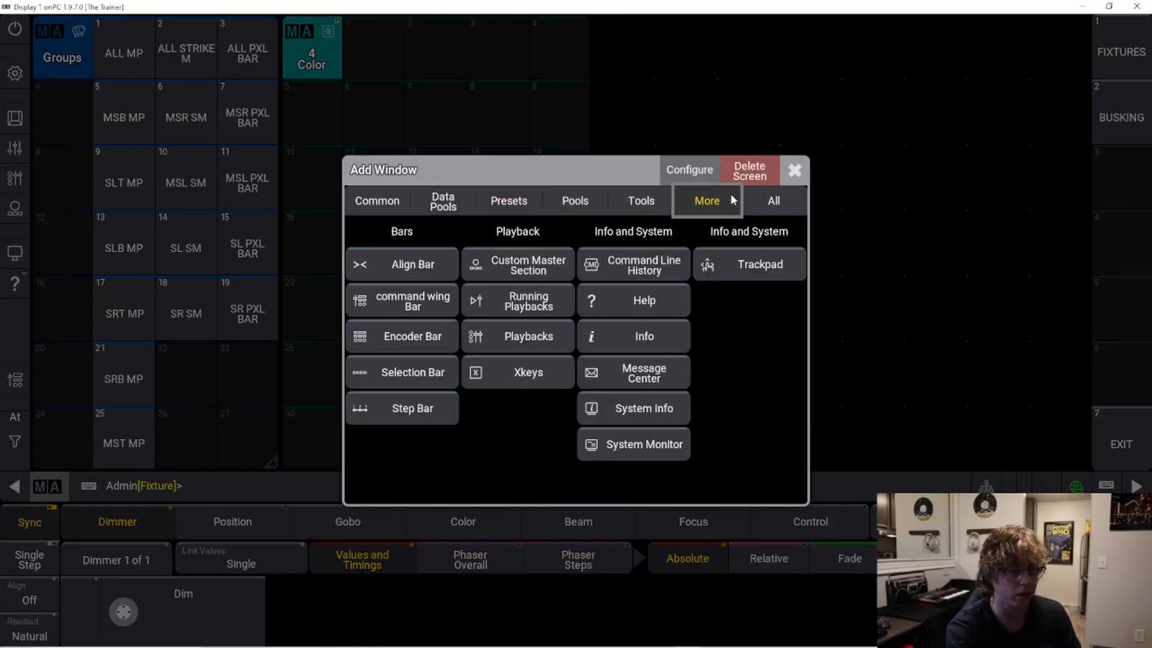
click(765, 198)
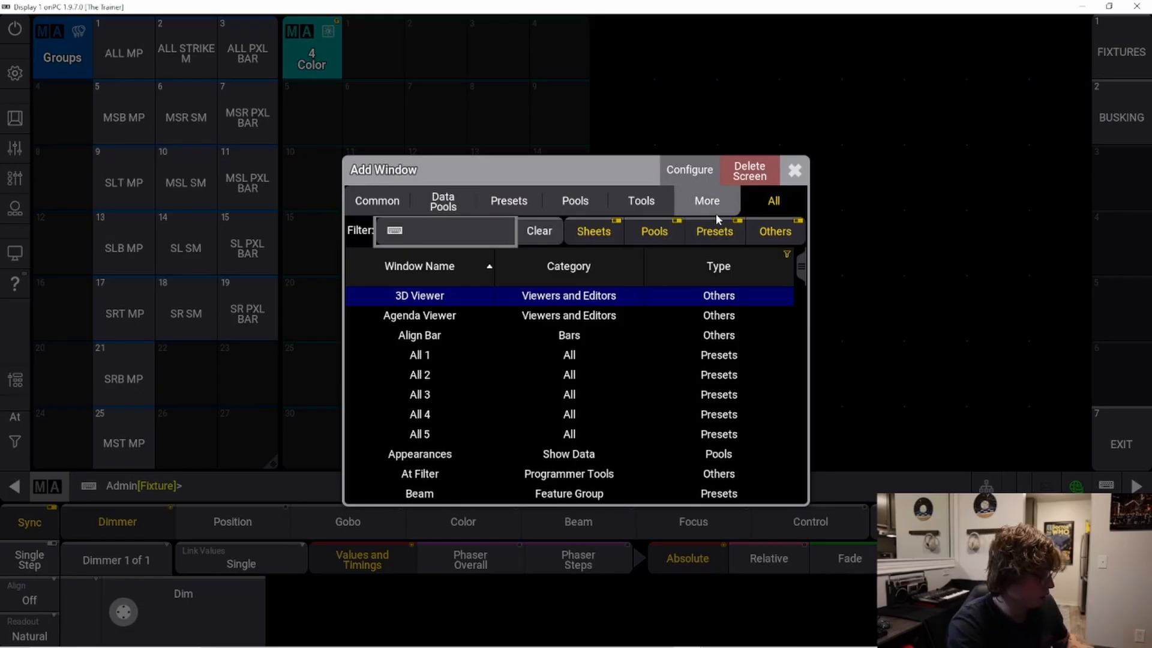
text(colo)
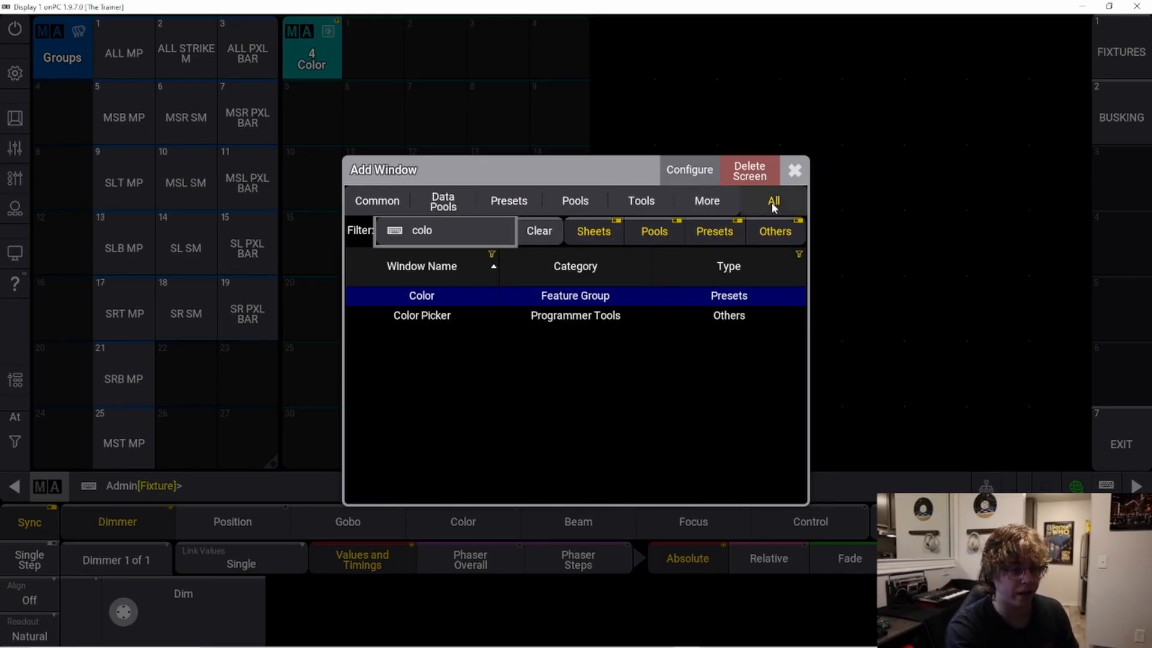
click(421, 316)
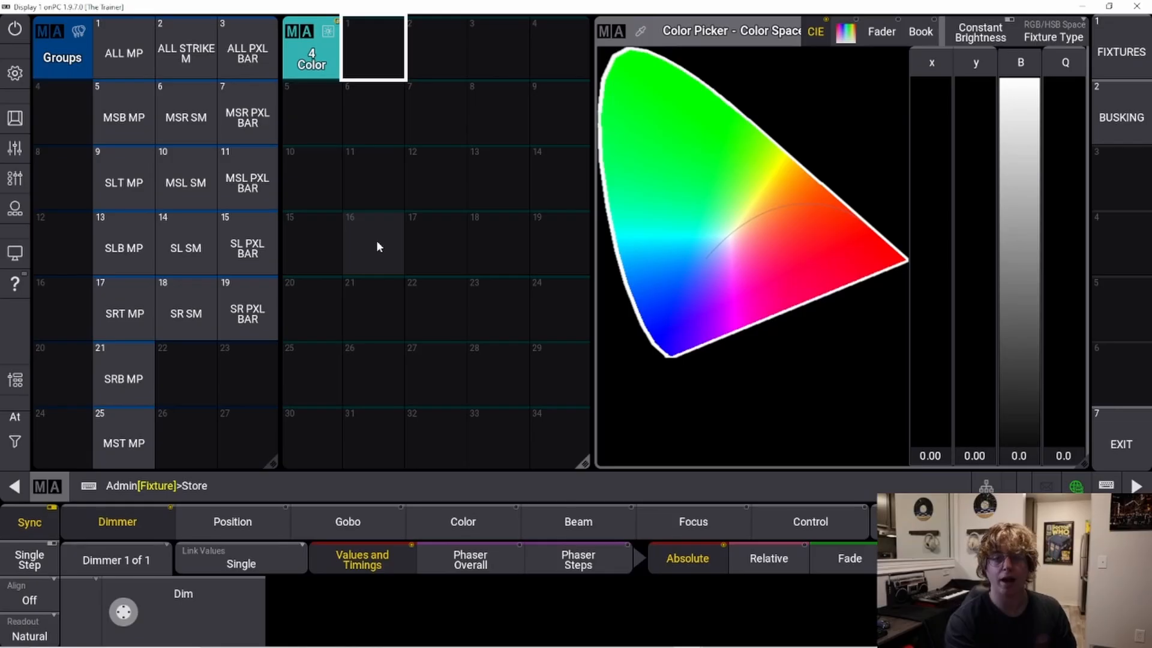
- Store the layout on view button 3 with the label COLOR and test it by switching to BUSKING and back
click(1100, 165)
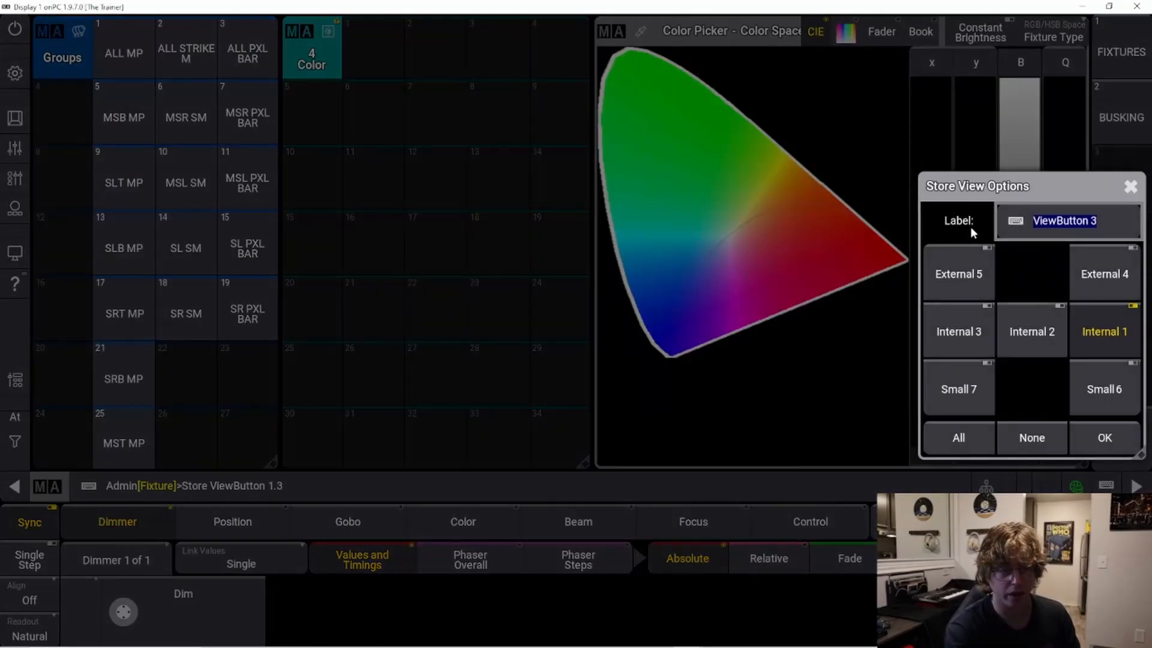
text(COLOR)
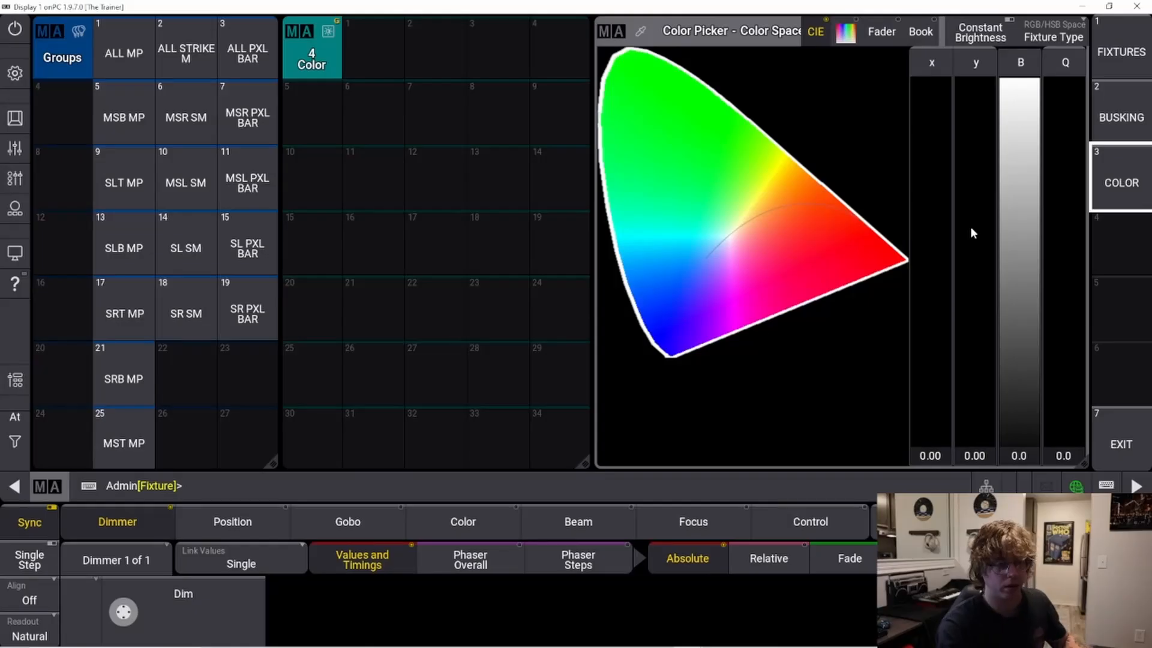
click(1109, 108)
click(1112, 191)
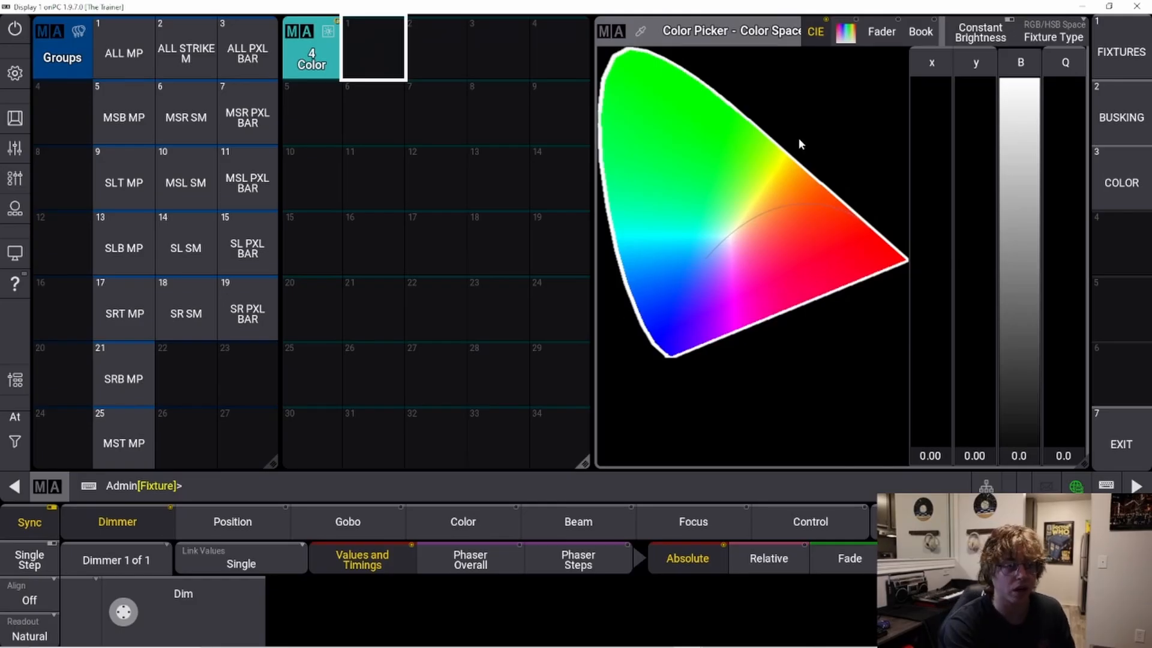
- Look through the Color Picker's HSB field, Fader and Book modes, then return it to CIE
click(847, 26)
click(892, 33)
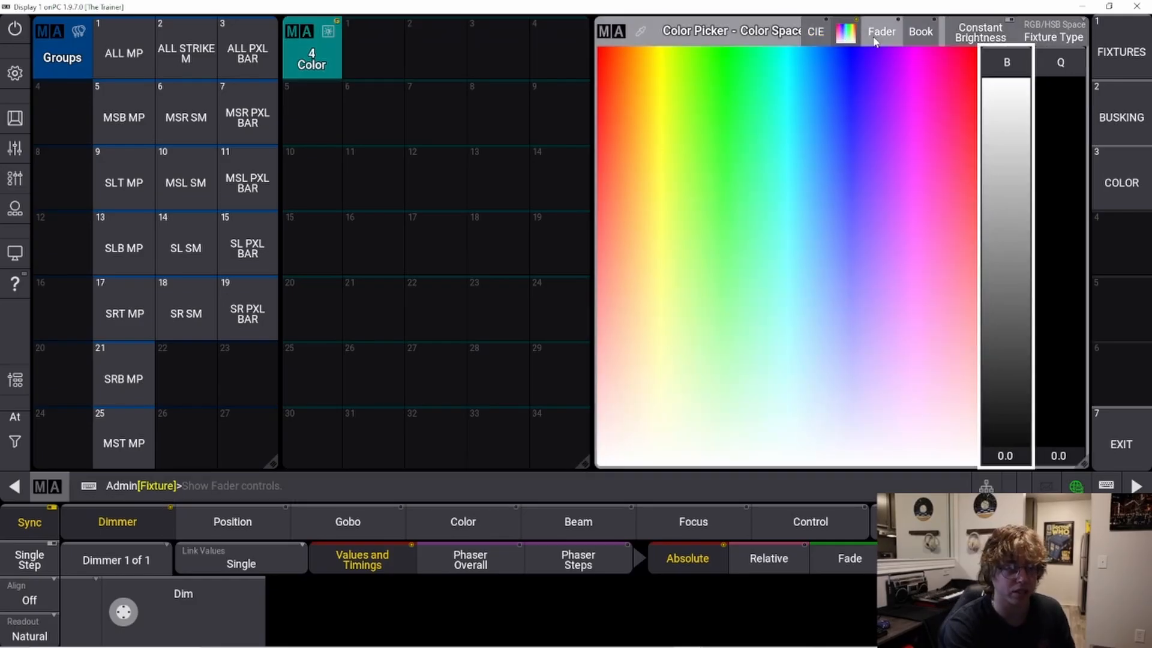
click(920, 31)
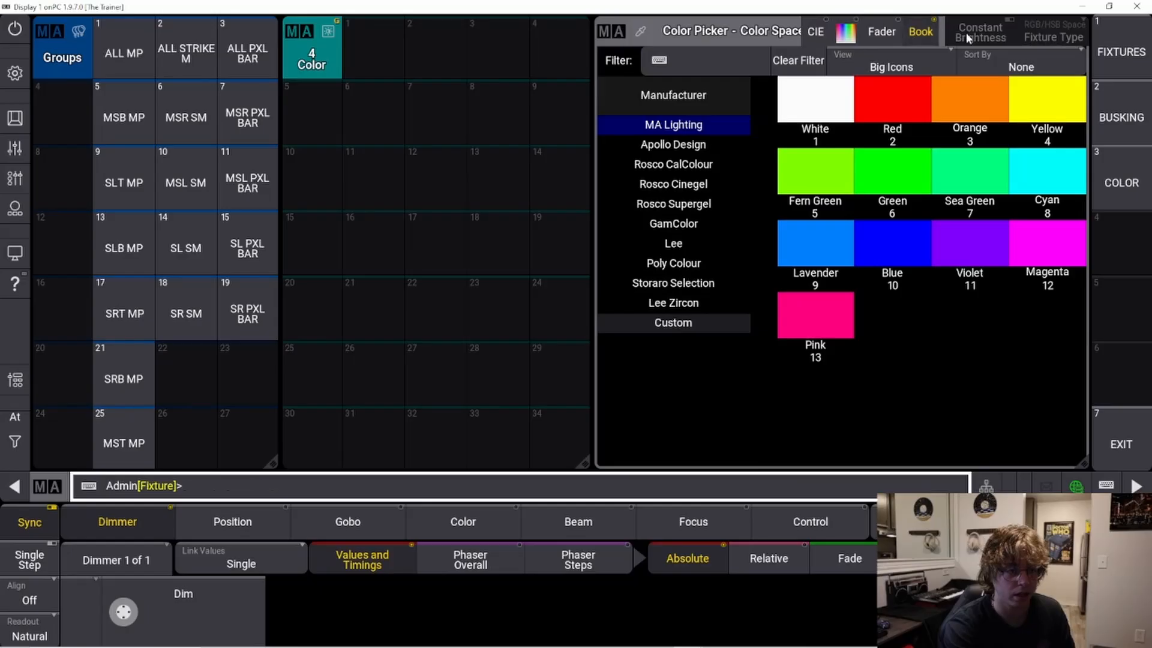
click(879, 35)
click(846, 33)
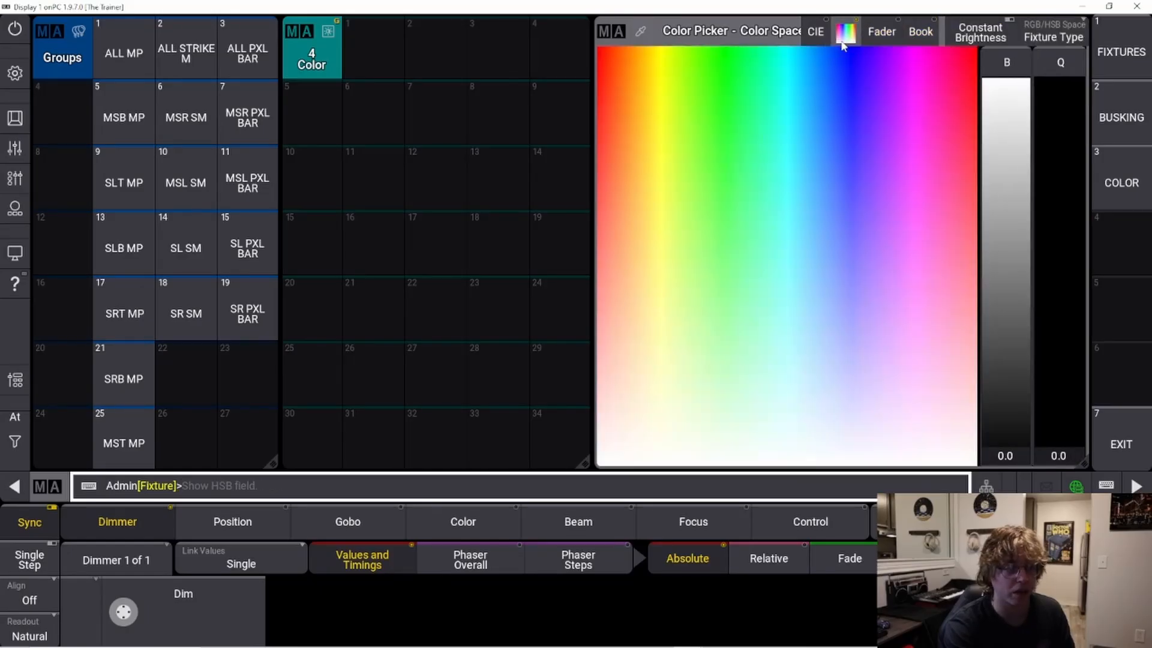
click(817, 38)
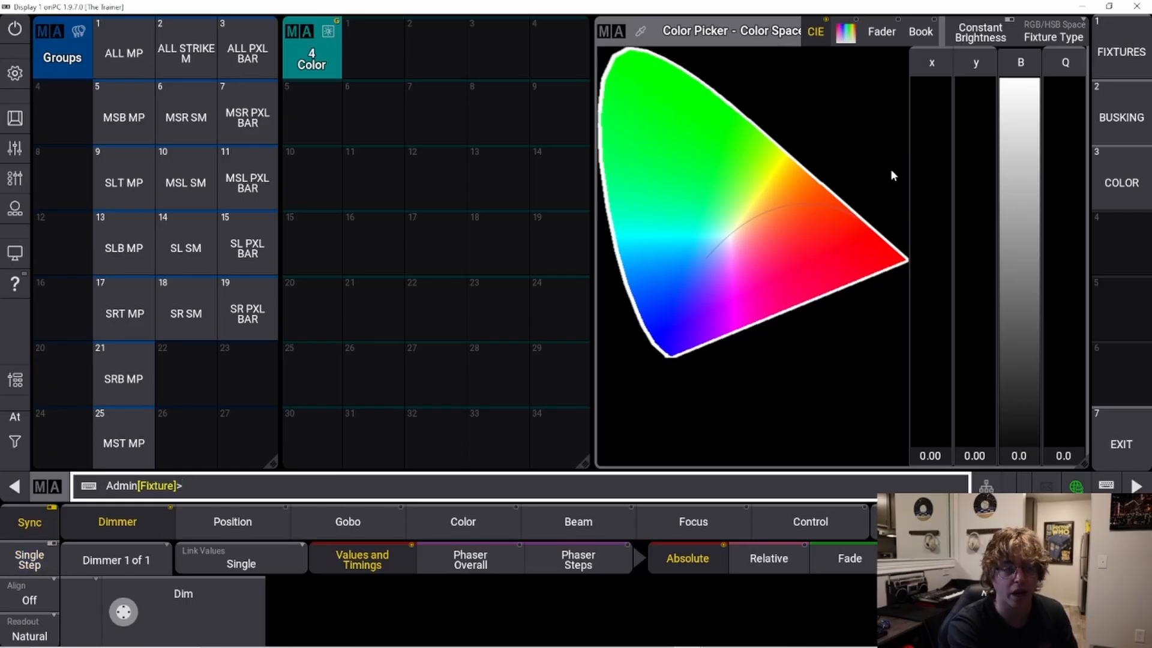
- Switch between the BUSKING, COLOR and FIXTURES views to check them, ending on the COLOR view
click(1121, 117)
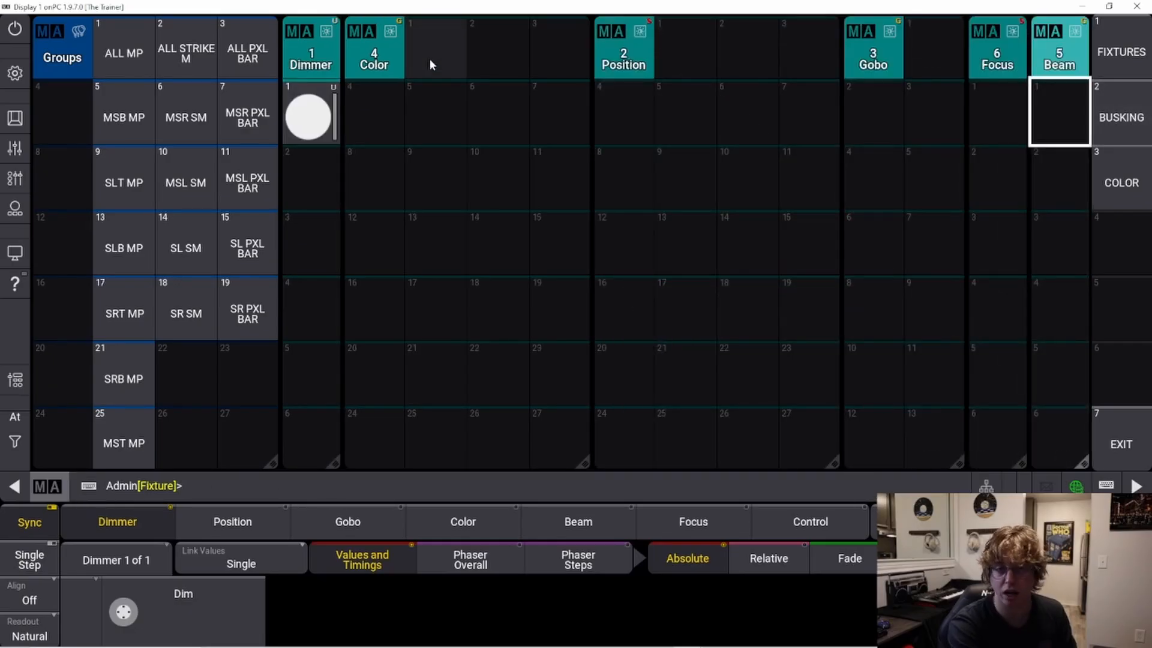
click(1107, 171)
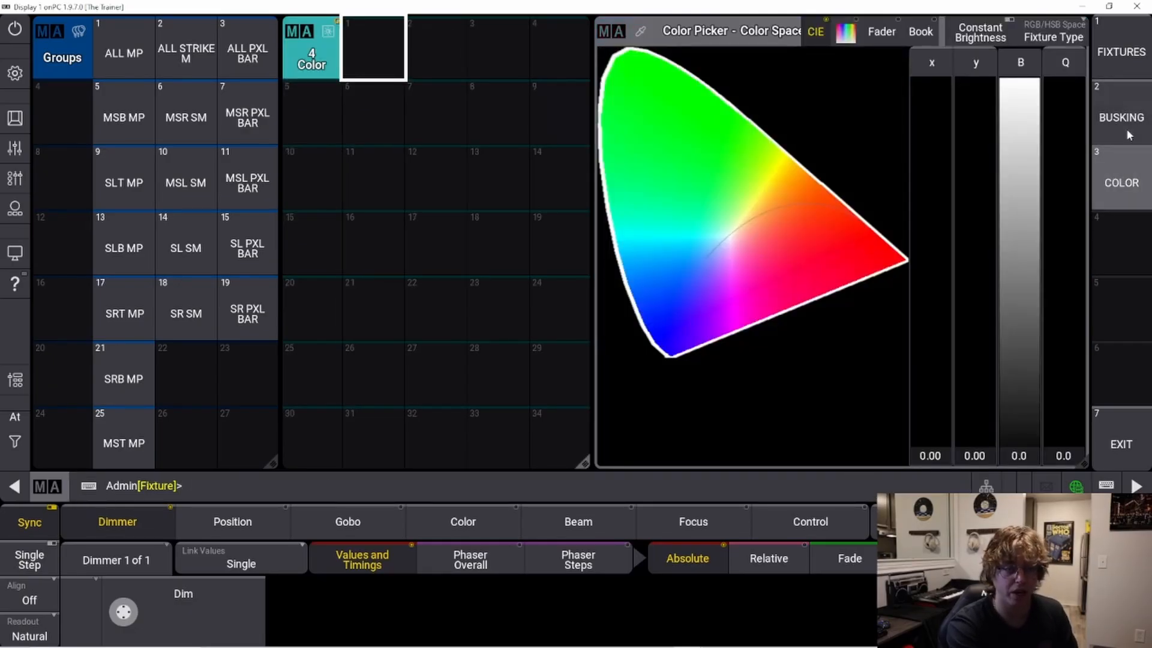
click(1126, 129)
click(1127, 75)
click(1121, 180)
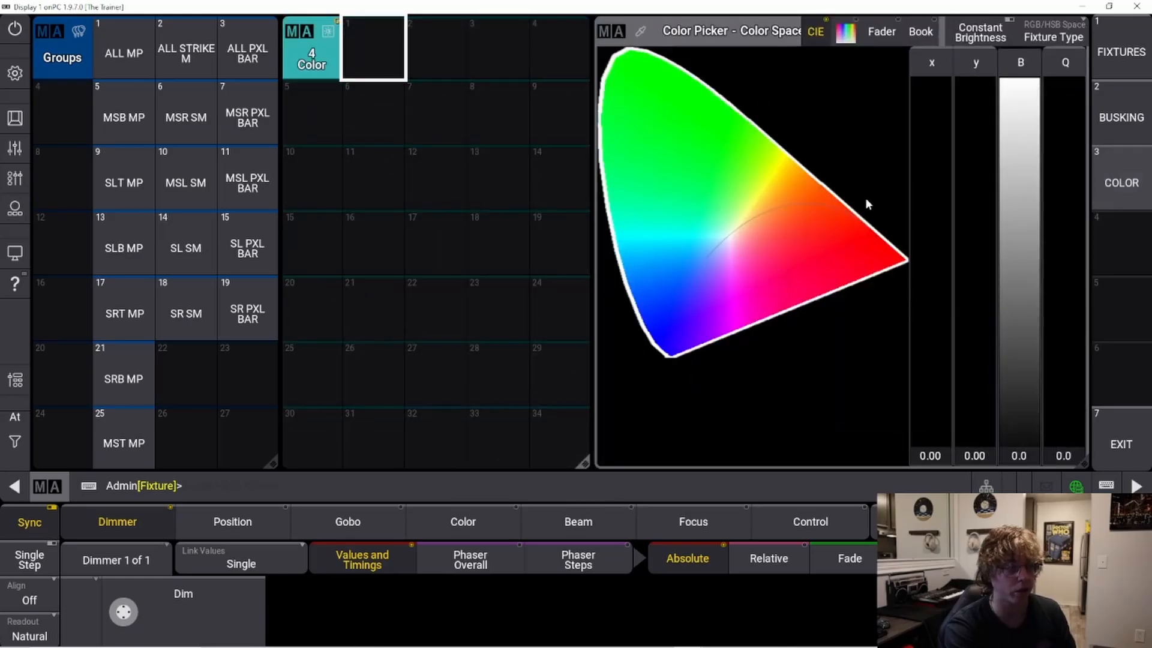
- Look further down the Color preset pool and recall the COLOR view to reset its scroll position
click(384, 372)
scroll(522, 381, down, 18)
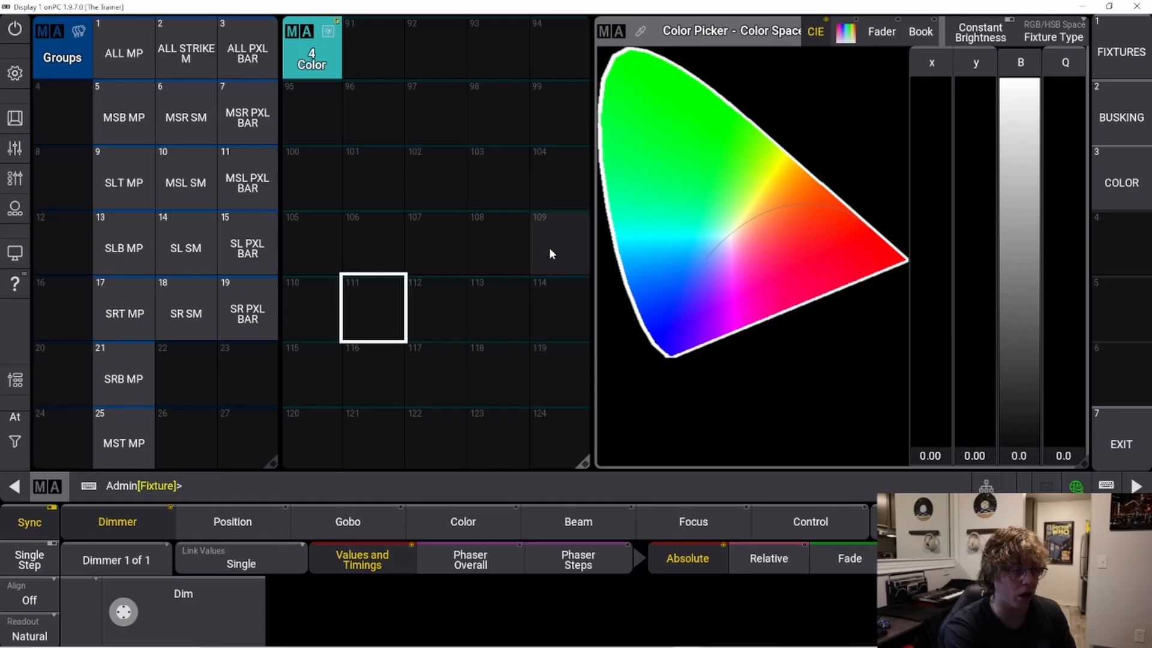
click(1113, 188)
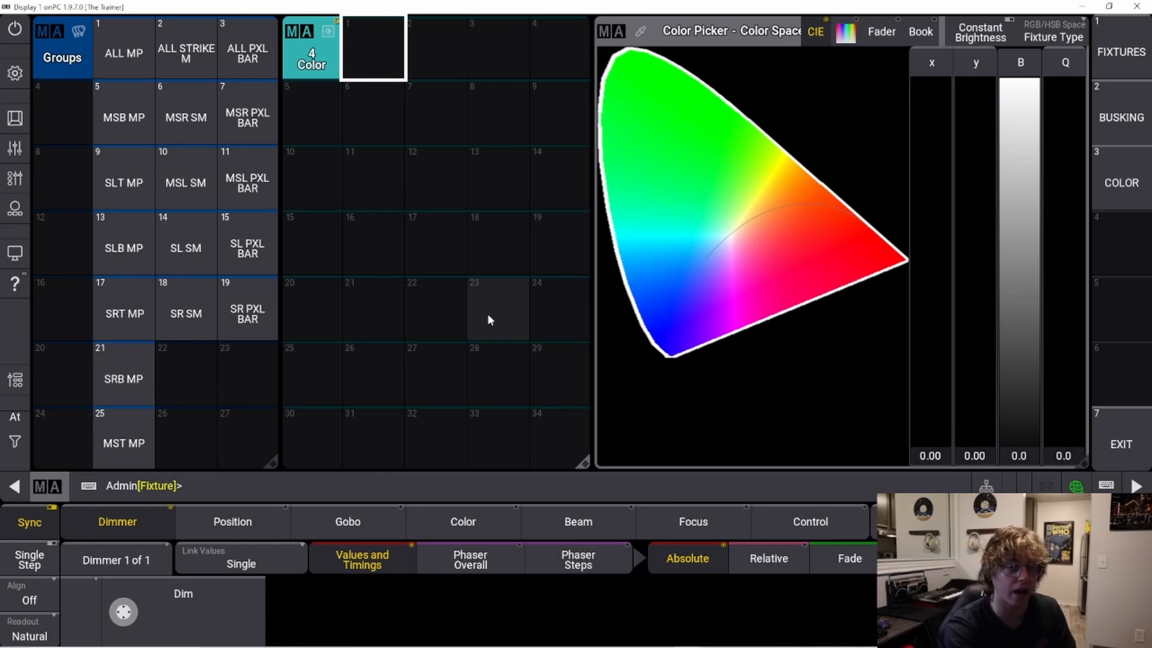
- Look through the empty slots further down the Color preset pool and return to its first row
scroll(486, 315, down, 13)
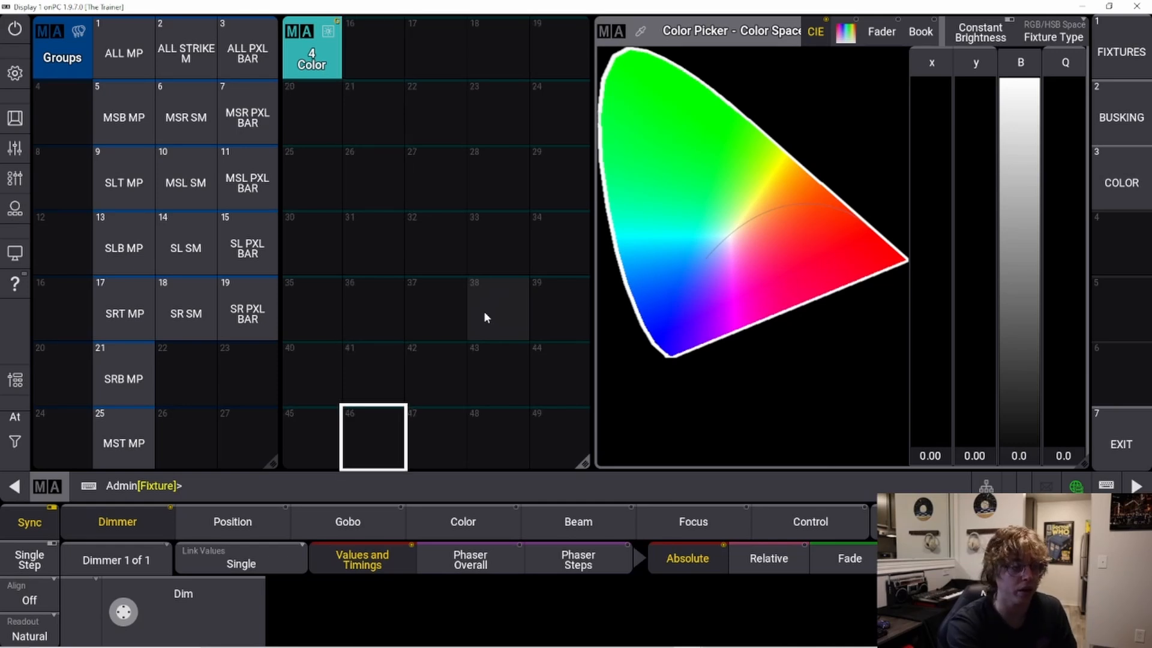
scroll(484, 311, down, 3)
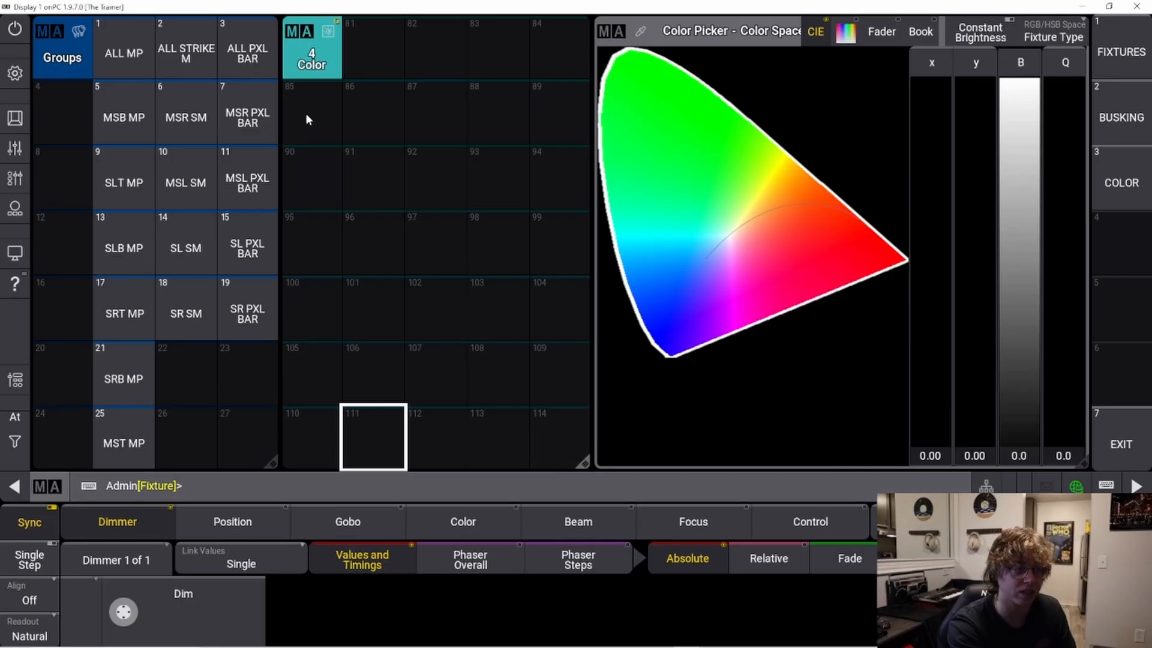
scroll(468, 417, up, 3)
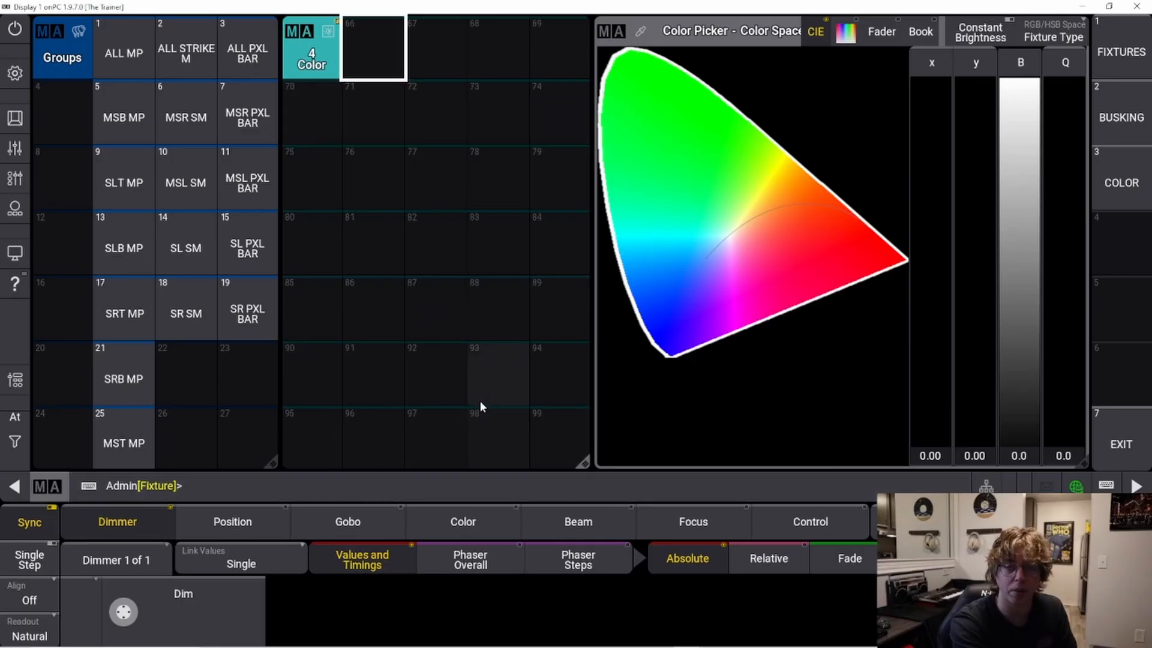
scroll(484, 408, up, 1)
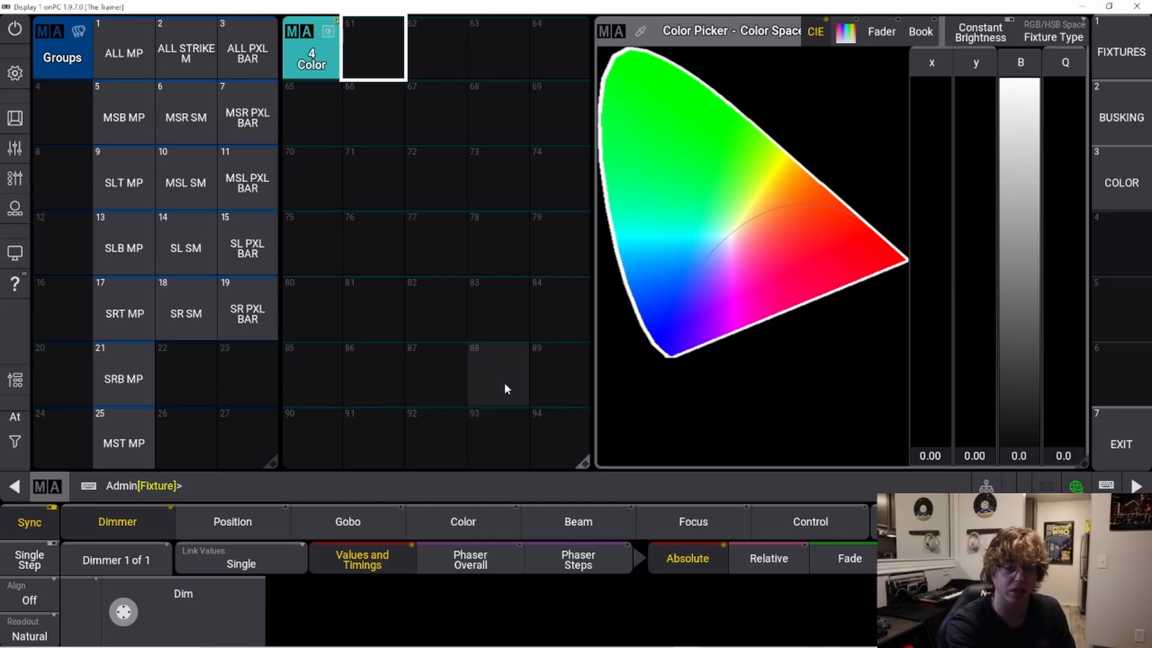
scroll(409, 309, up, 12)
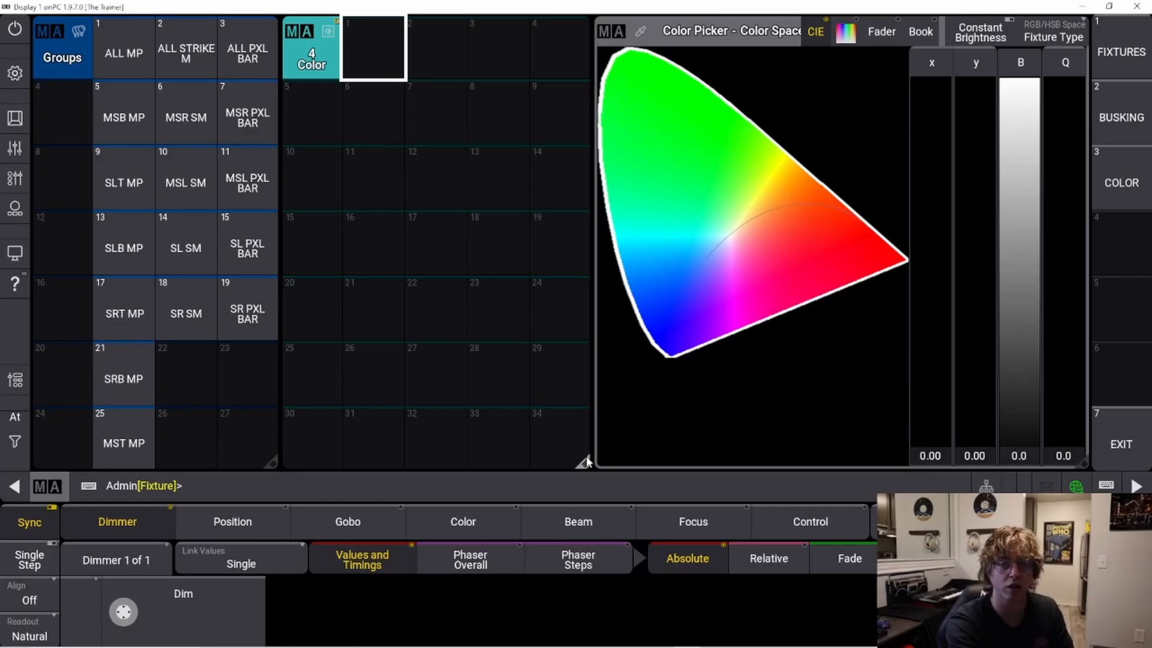
scroll(417, 372, down, 6)
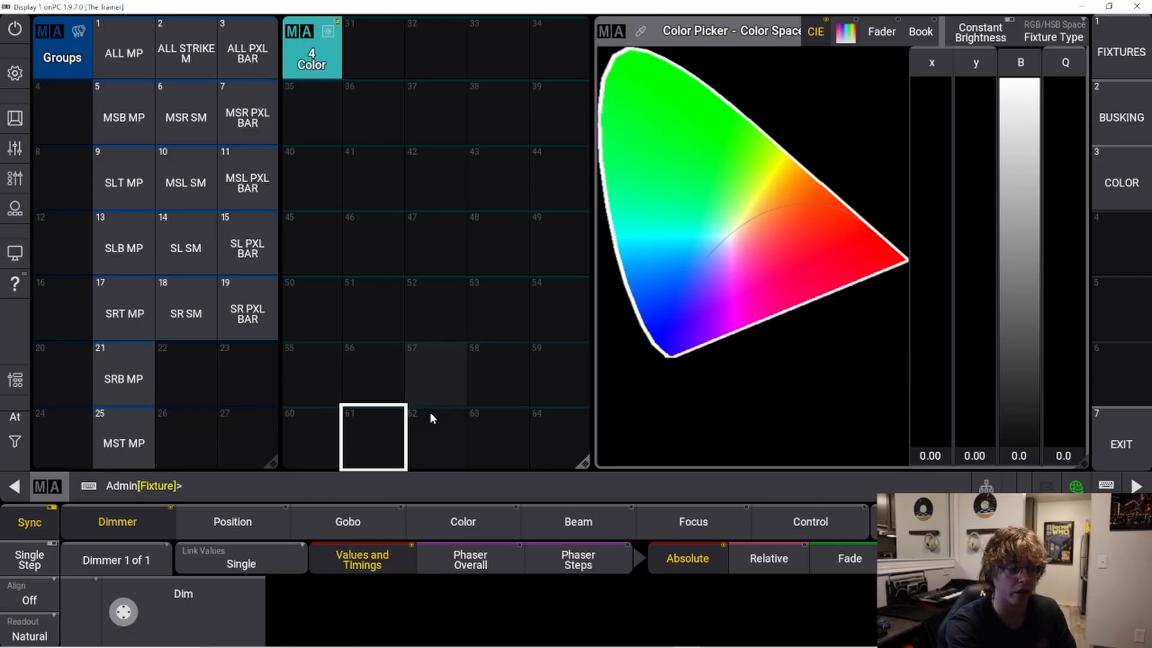
scroll(435, 429, up, 6)
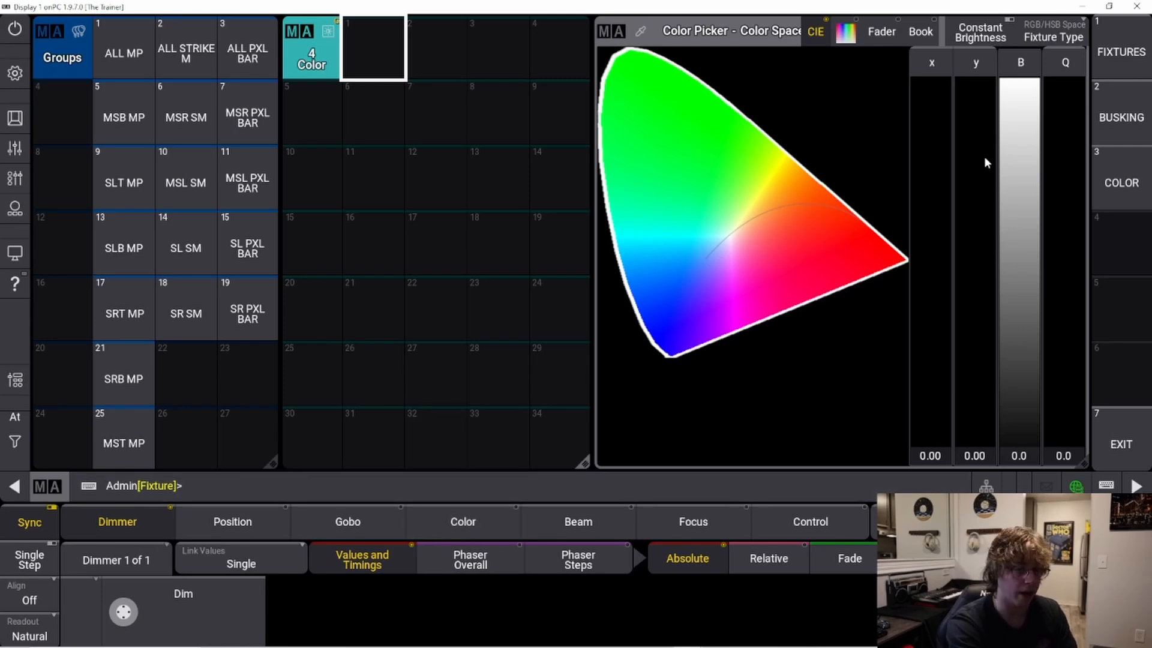
- Check the stored views by recalling BUSKING and FIXTURES, ending on COLOR
click(1121, 124)
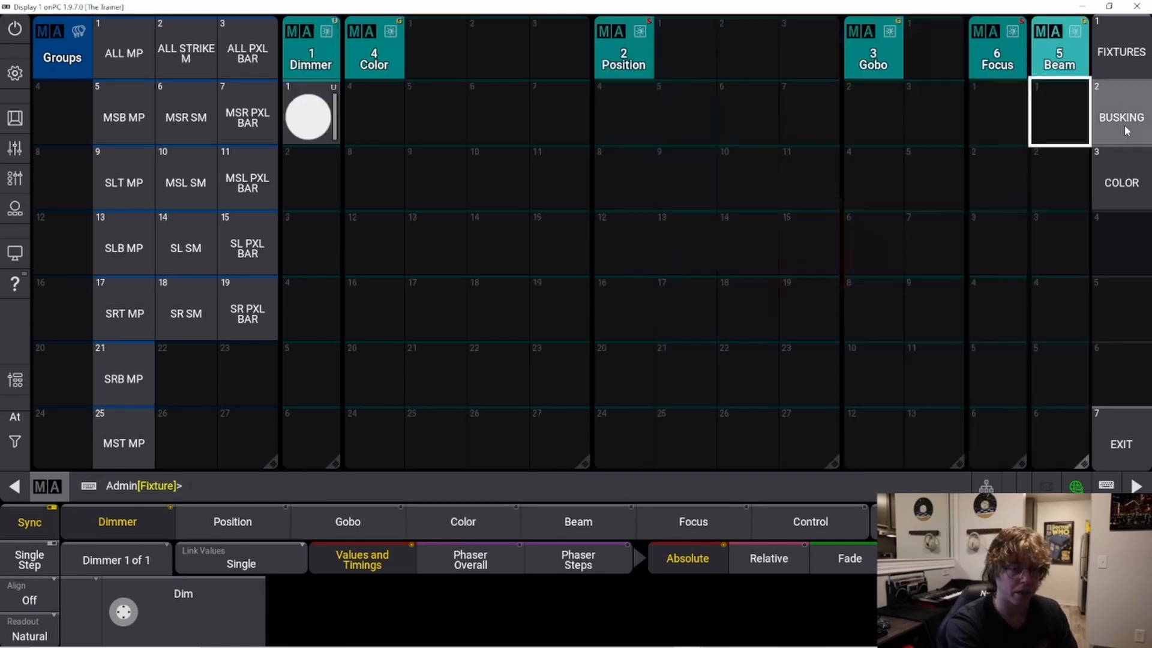
click(1142, 62)
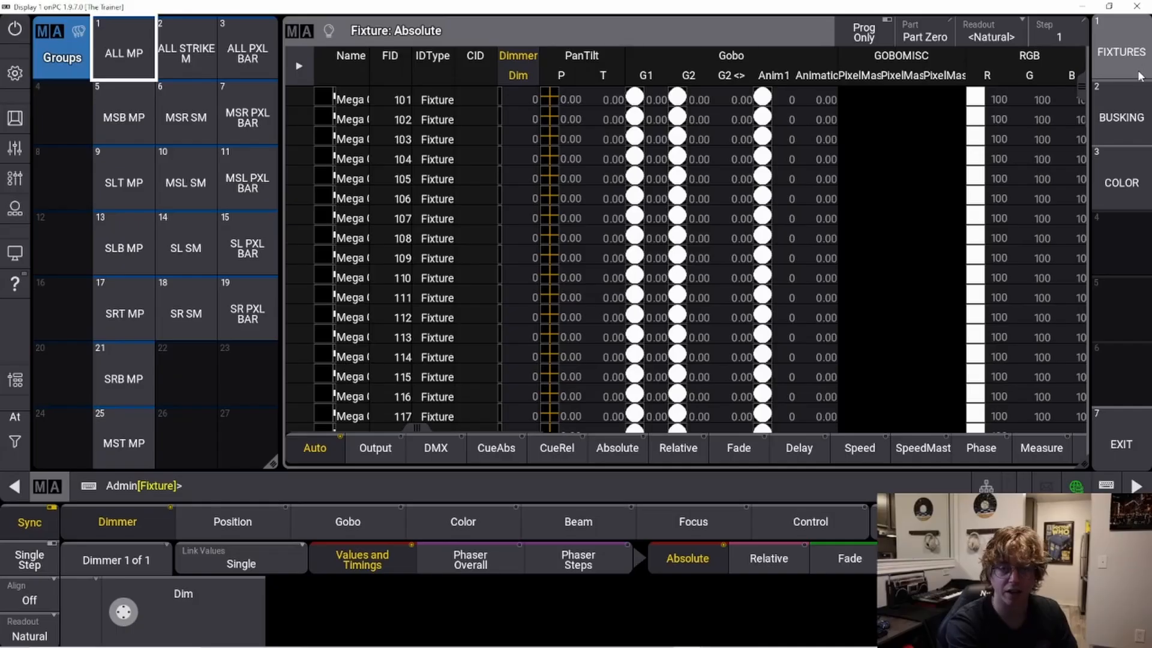
click(1127, 117)
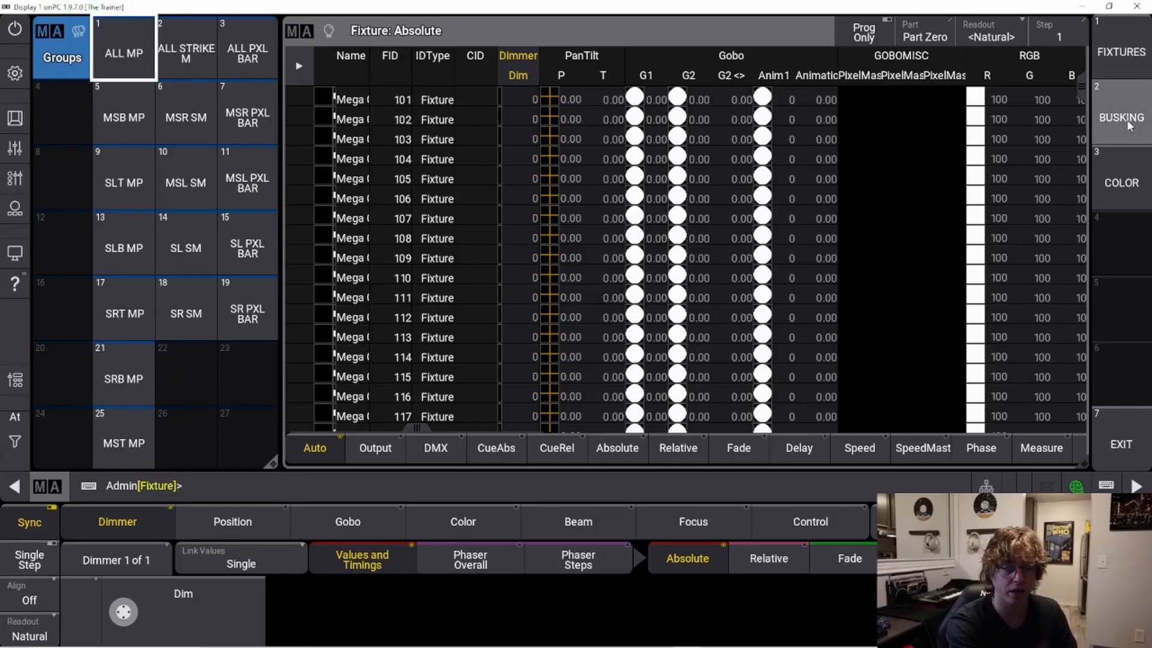
click(1125, 162)
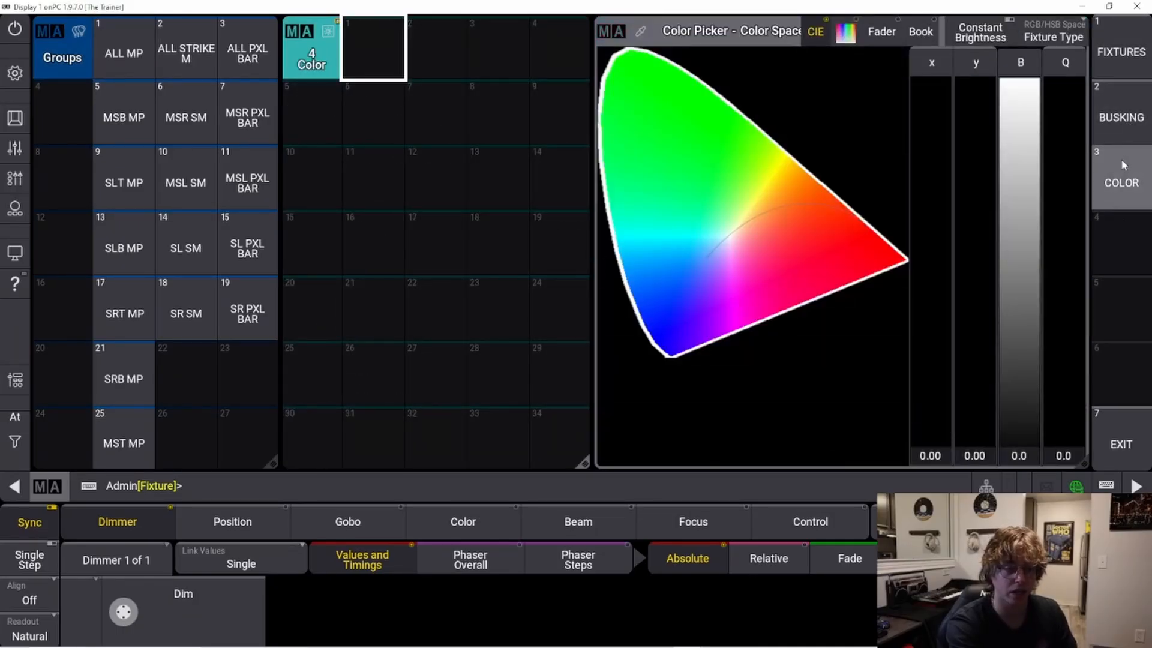
- Recall the EXIT view and delete the screen's contents to start from an empty layout
click(1133, 439)
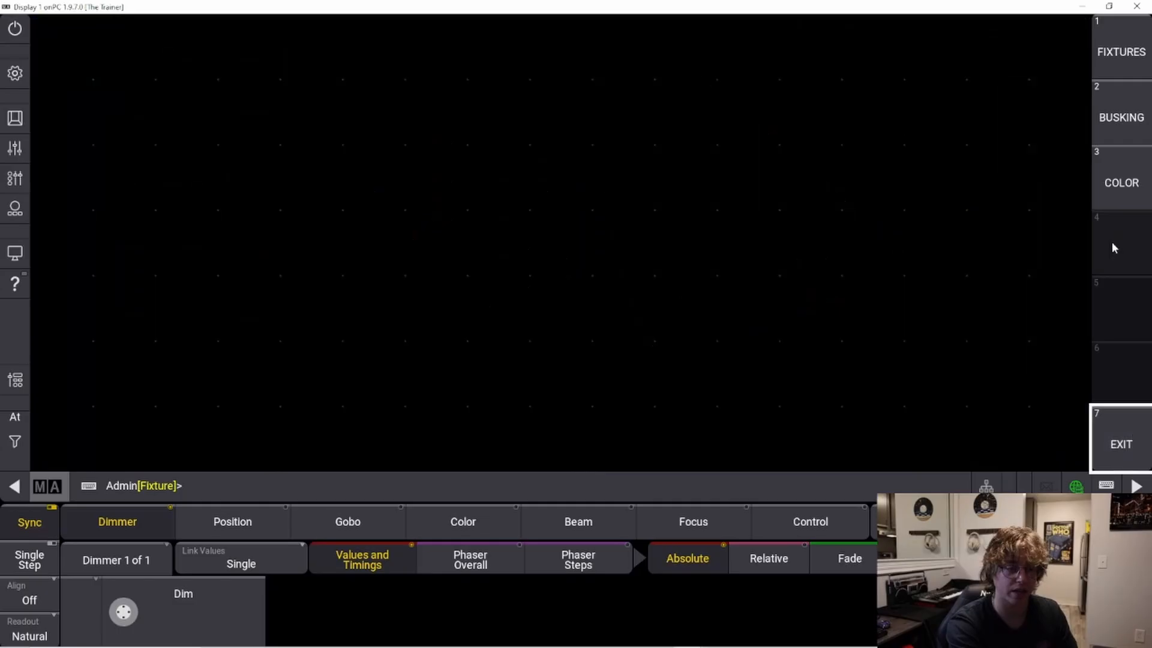
click(1111, 243)
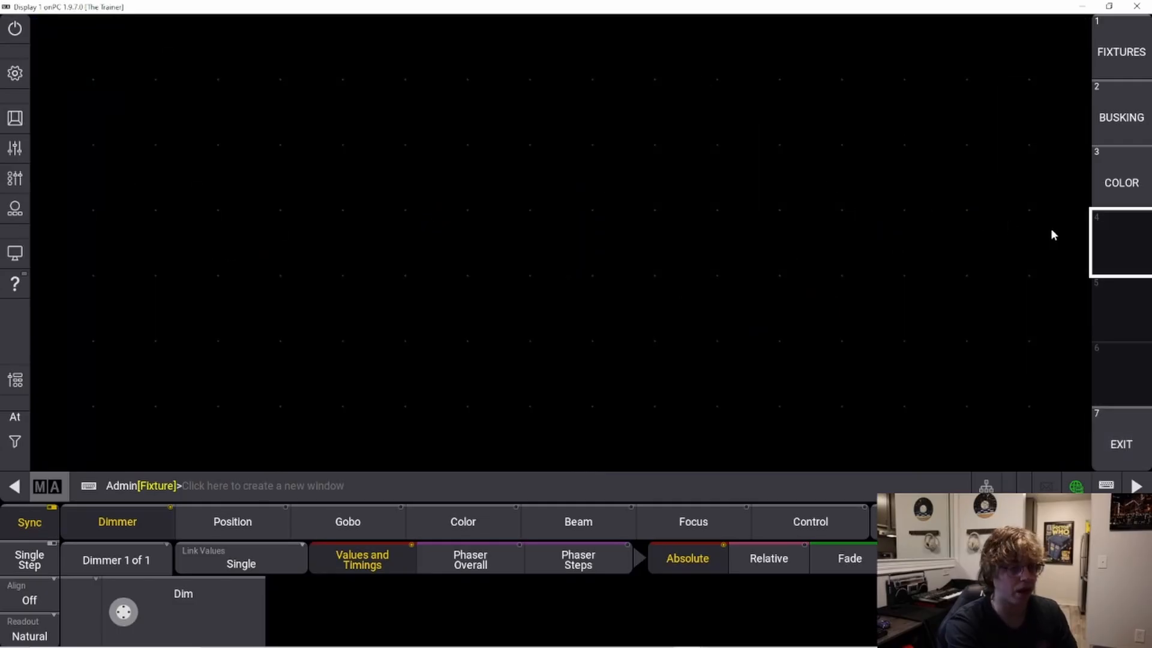
click(62, 67)
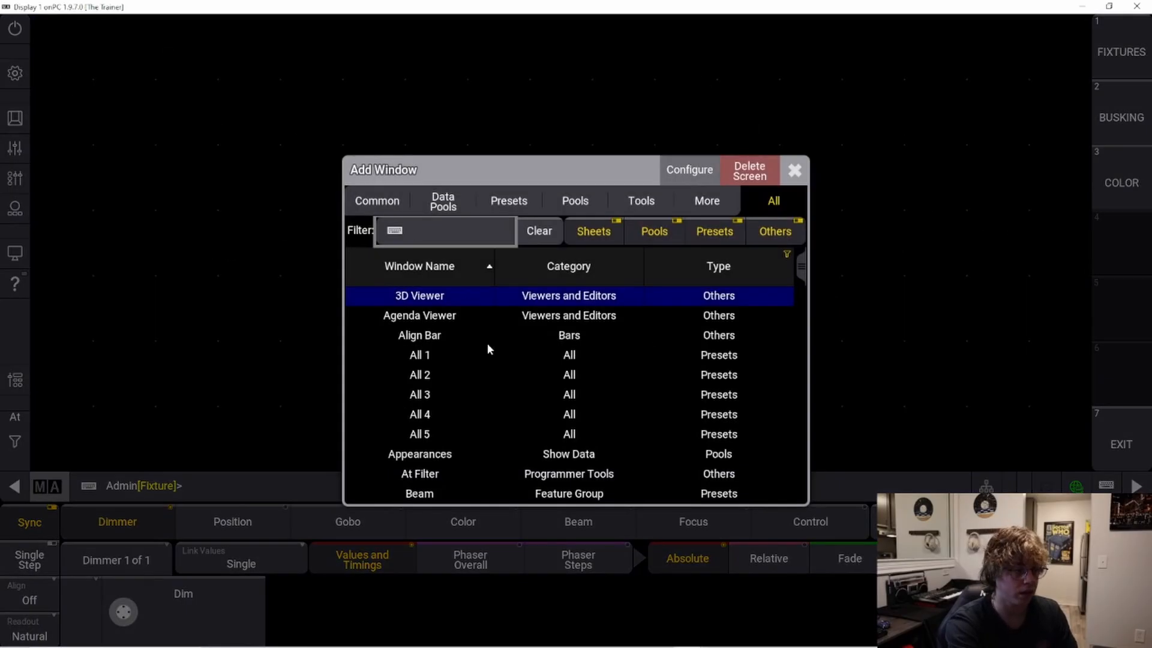
click(376, 200)
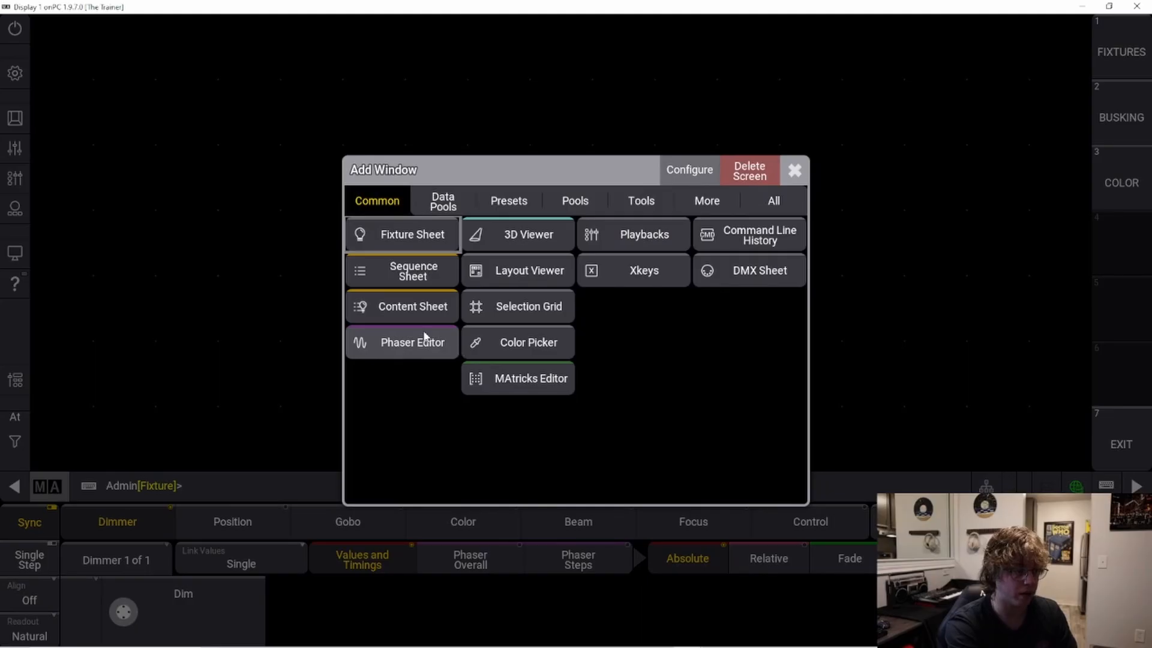
click(738, 176)
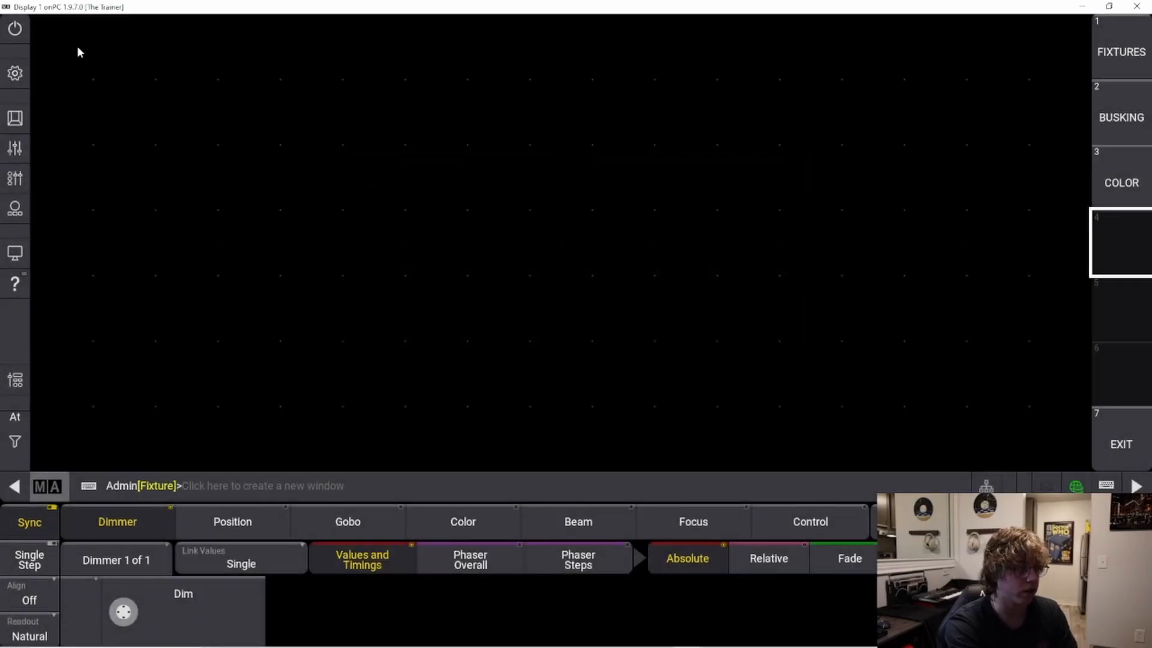
- Add a Groups pool at the upper-left corner of the empty grid and narrow it to four columns at full height
click(77, 45)
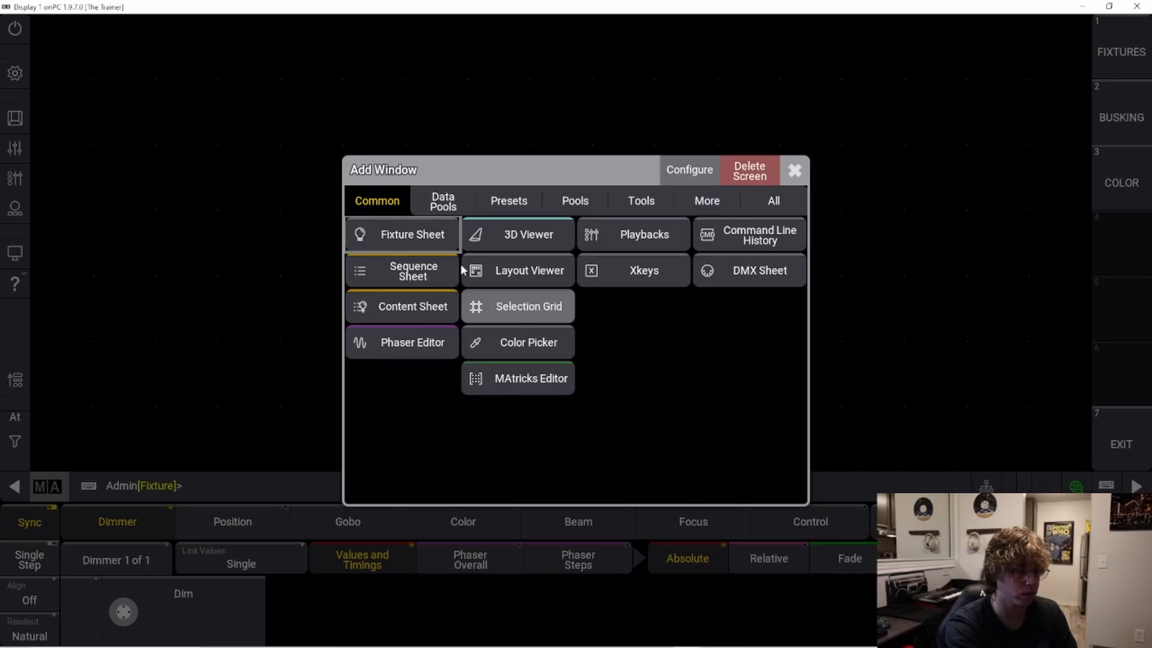
click(444, 204)
click(444, 338)
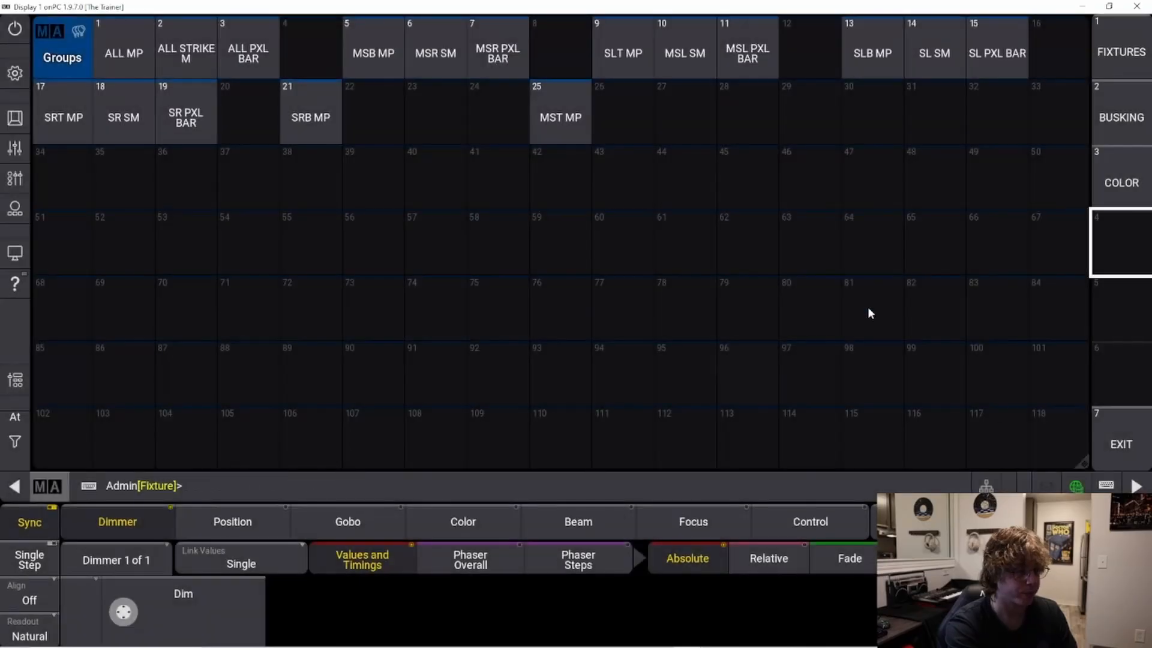
drag(1087, 462, 282, 488)
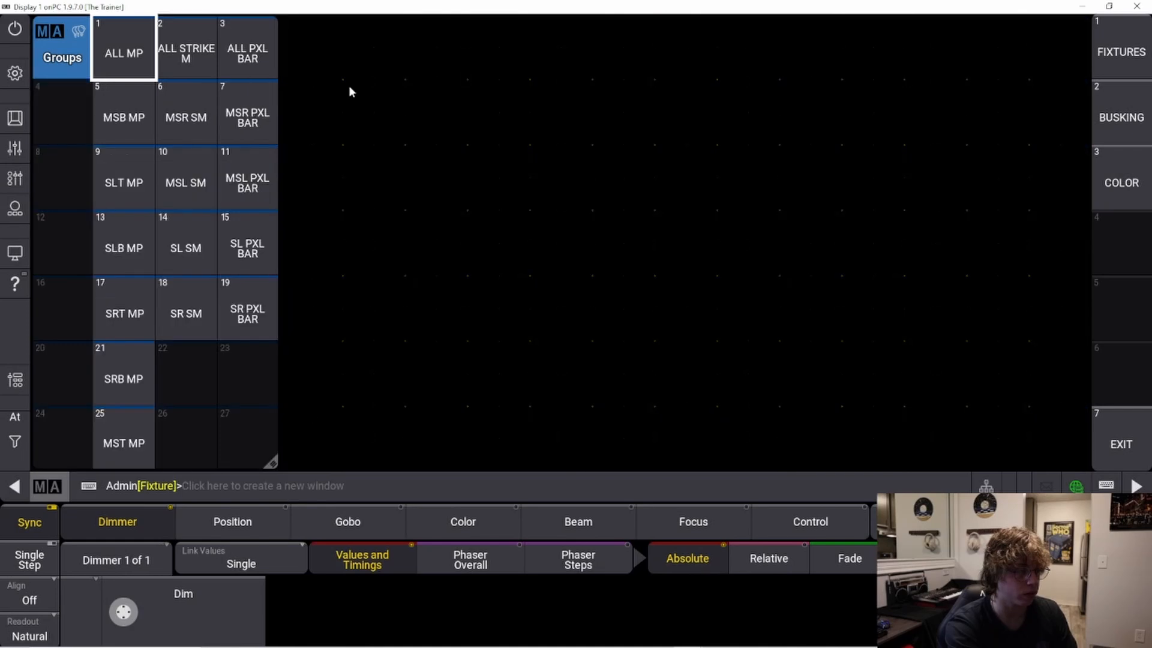
- Add a Phaser Editor window in the free area beside the Groups pool
click(296, 57)
click(394, 202)
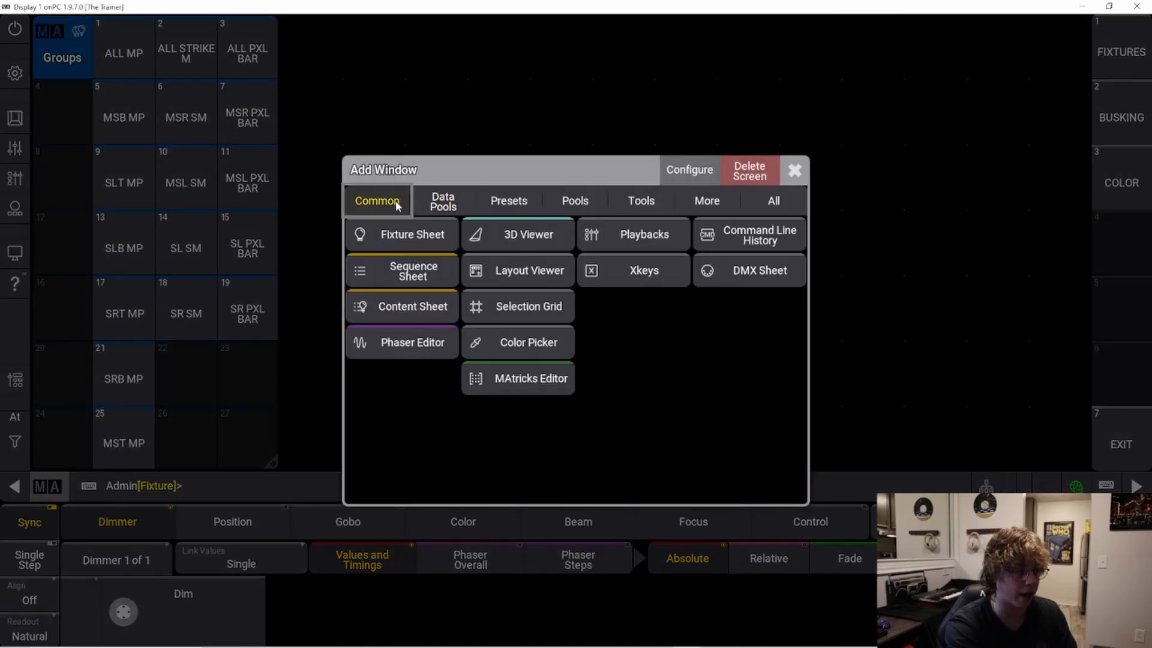
click(413, 345)
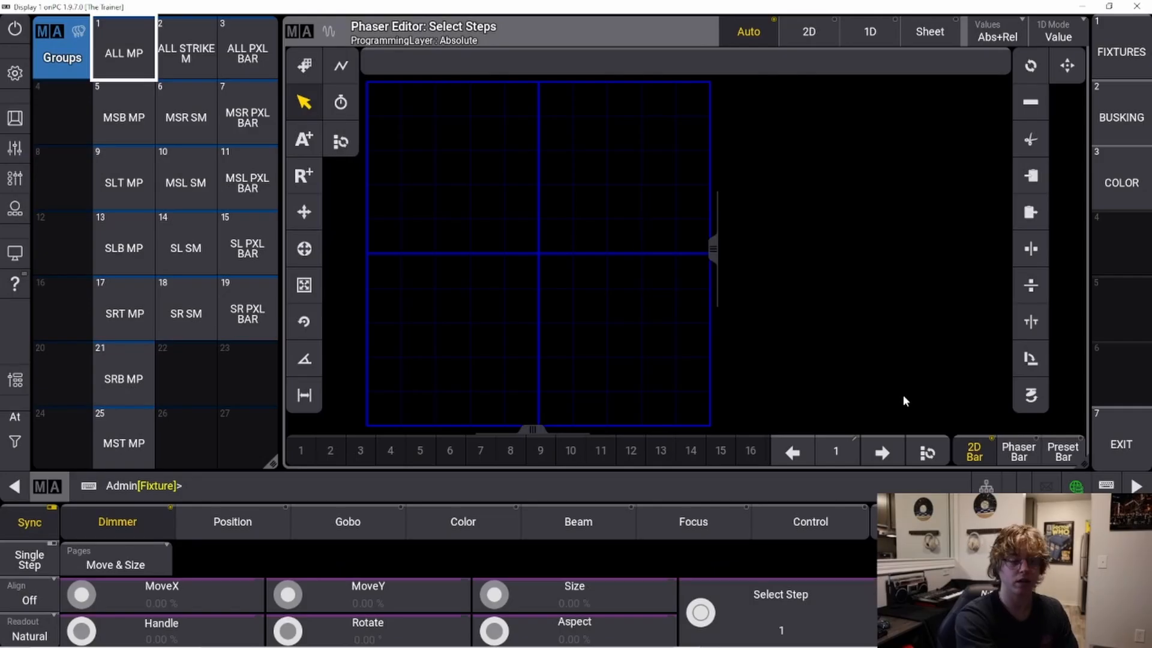
- Store the Groups and Phaser Editor layout on view button 4 with the label PHASER
key(s)
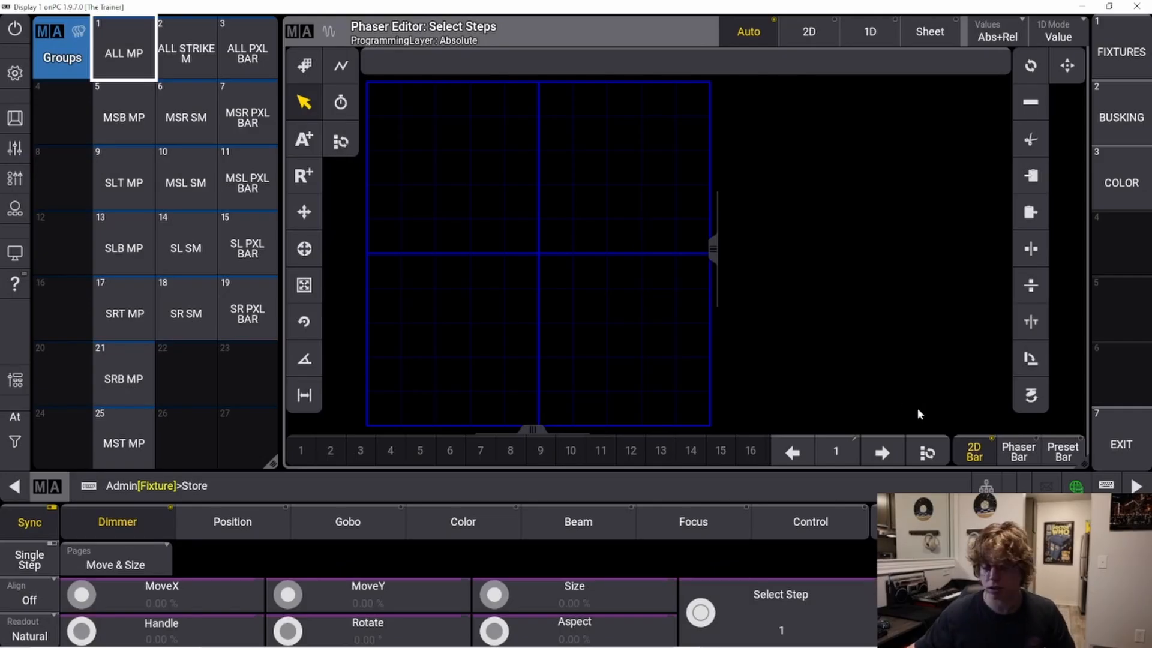
click(1098, 252)
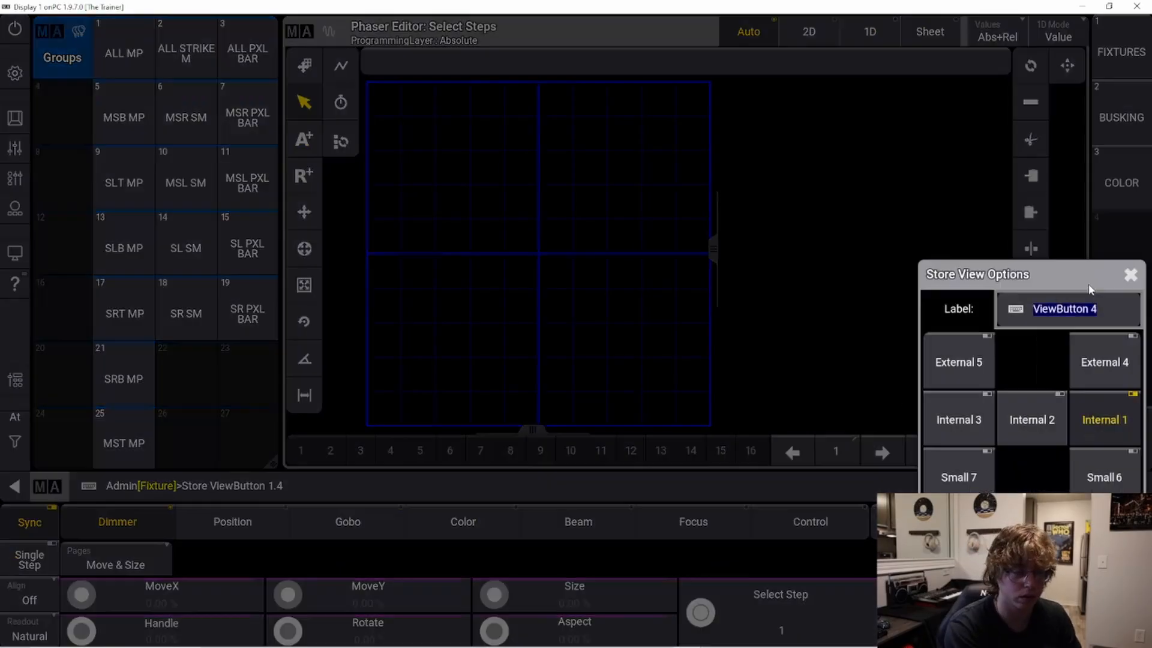
text(PHAS)
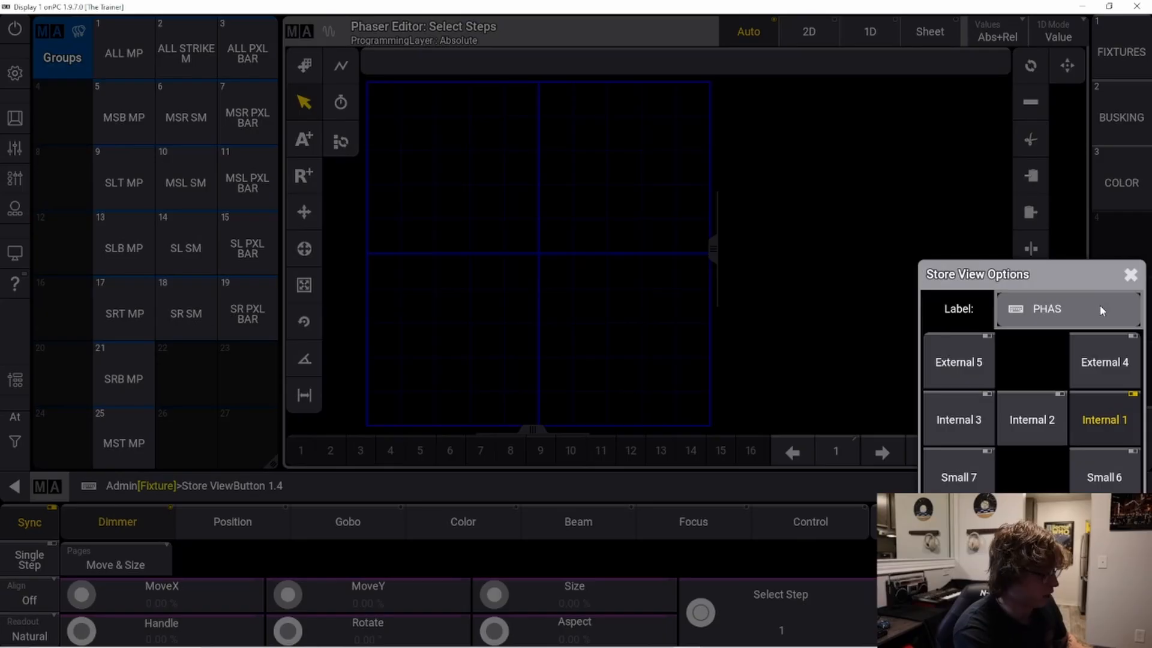
text(ER)
key(Return)
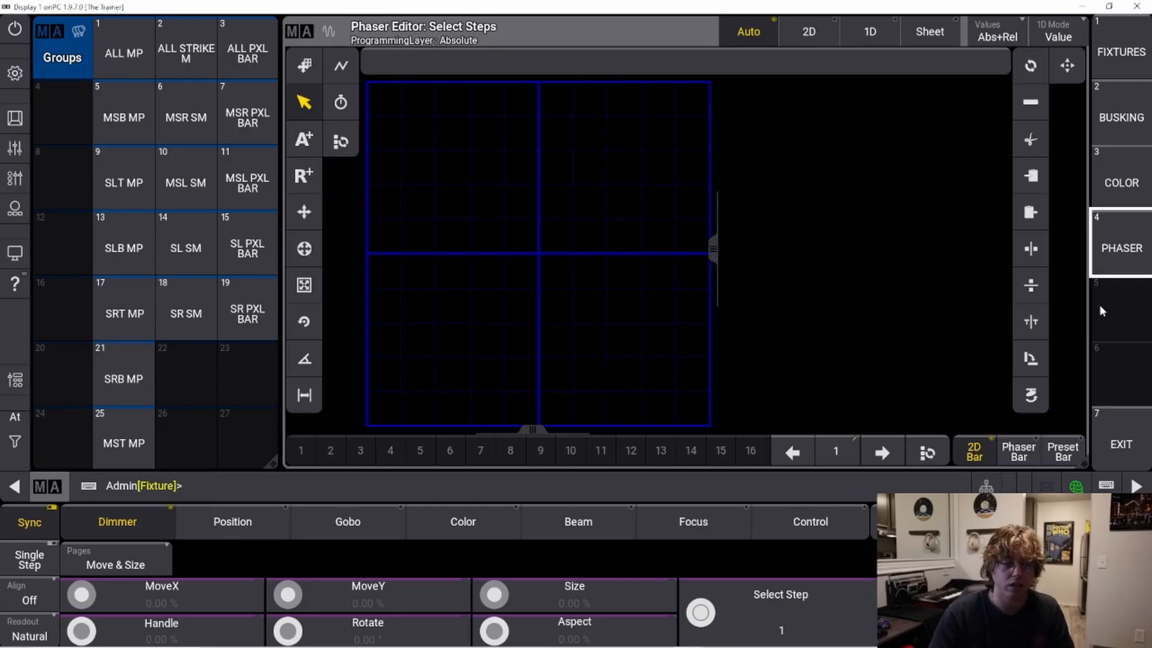
- Test the new PHASER view by switching between it and the COLOR, BUSKING and FIXTURES views, ending on PHASER
click(1107, 174)
click(1125, 124)
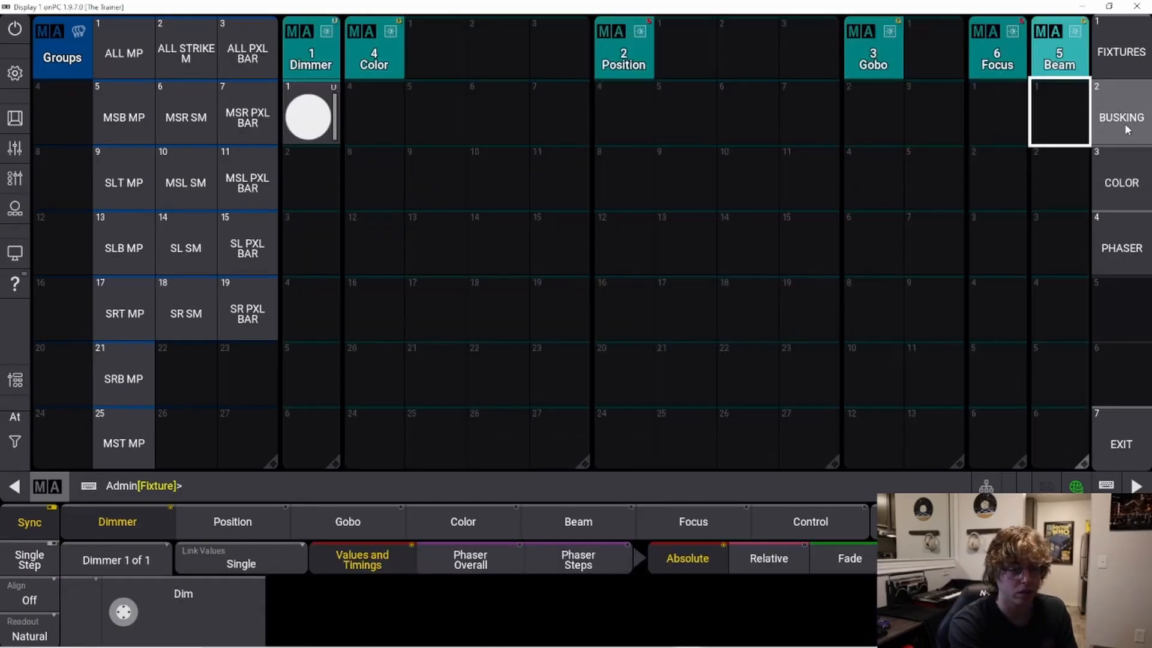
click(1121, 60)
click(1114, 248)
click(1119, 182)
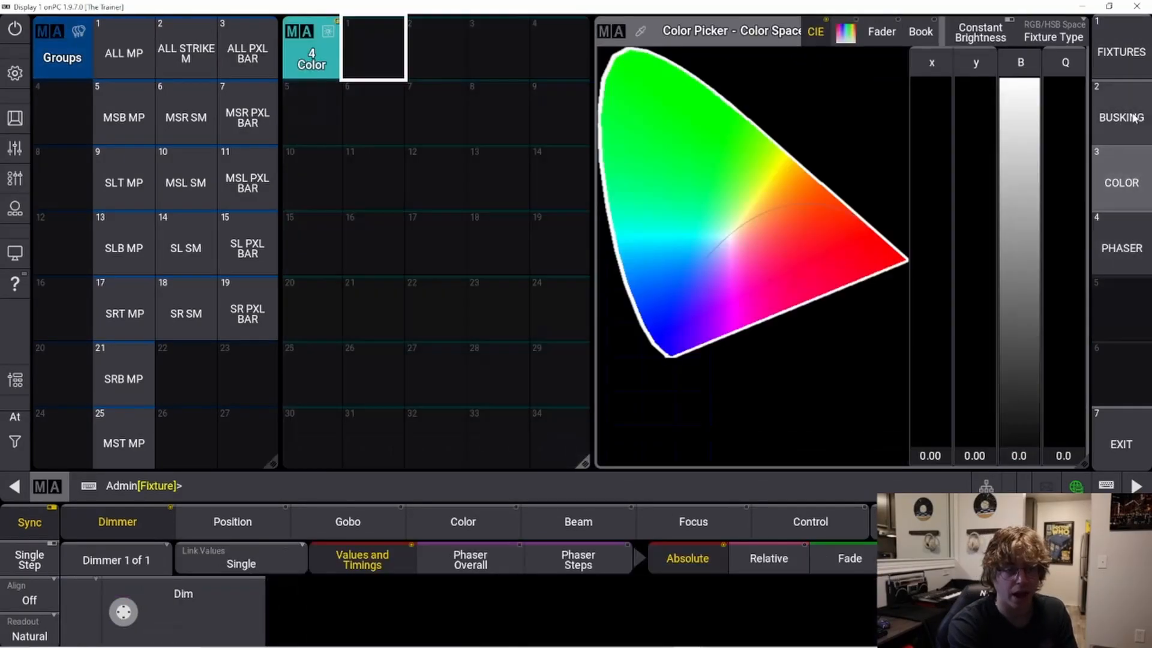
click(1121, 53)
click(1115, 247)
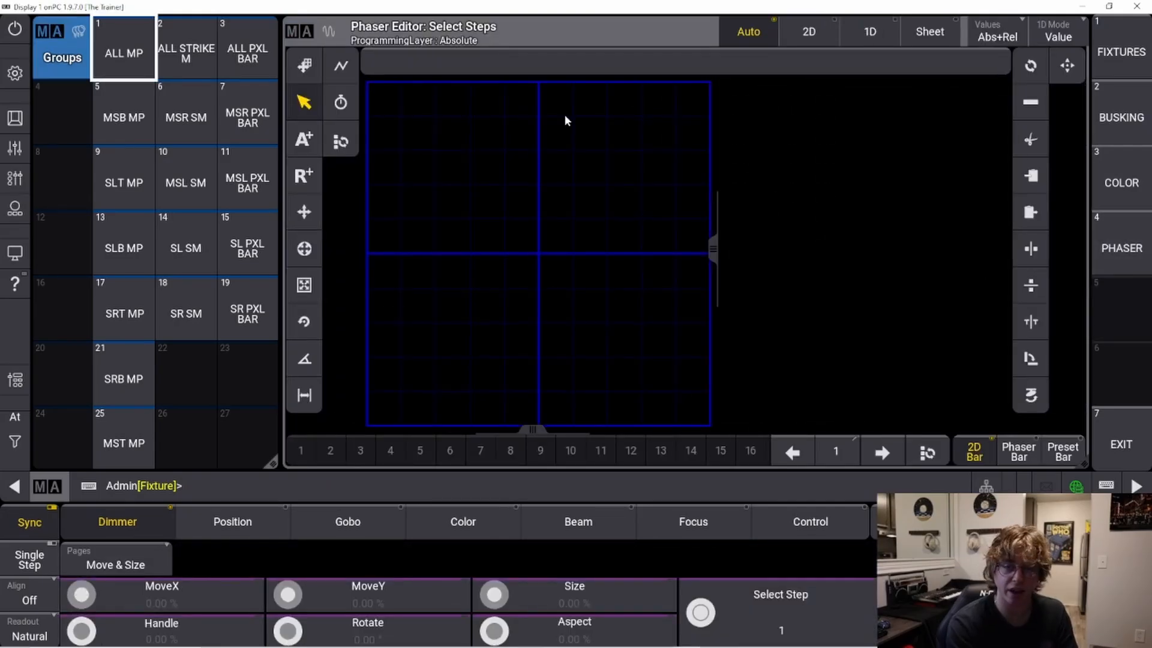
- Recall EXIT, FIXTURES, BUSKING, COLOR and PHASER one after another to review all the stored views
click(1107, 414)
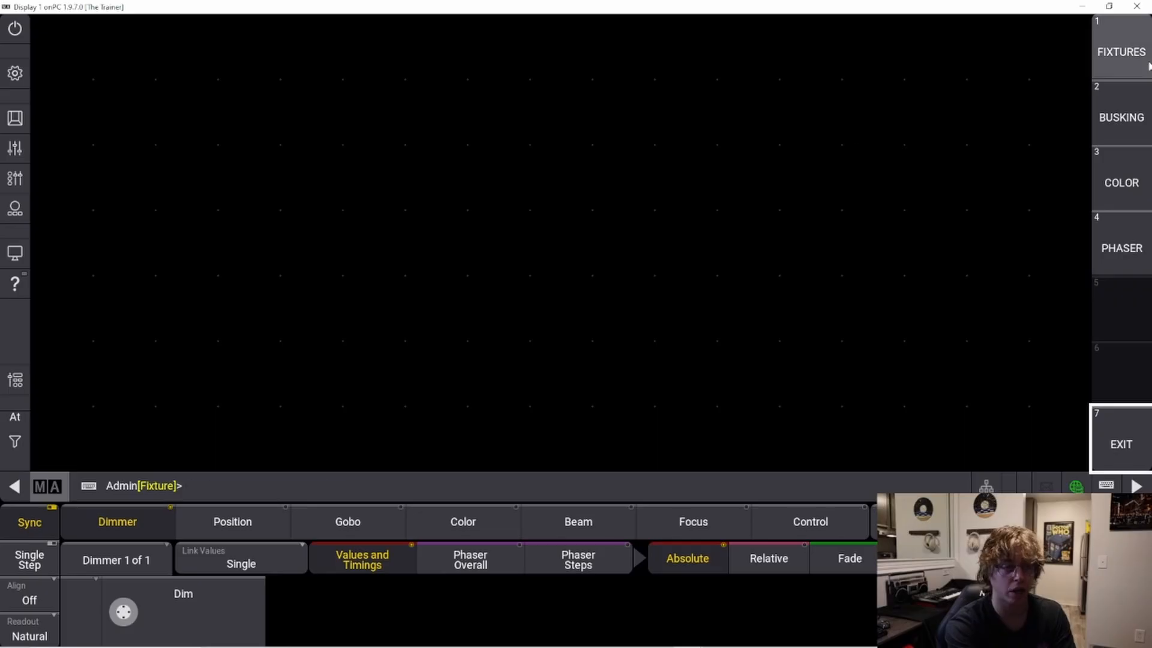
click(1121, 52)
click(1119, 126)
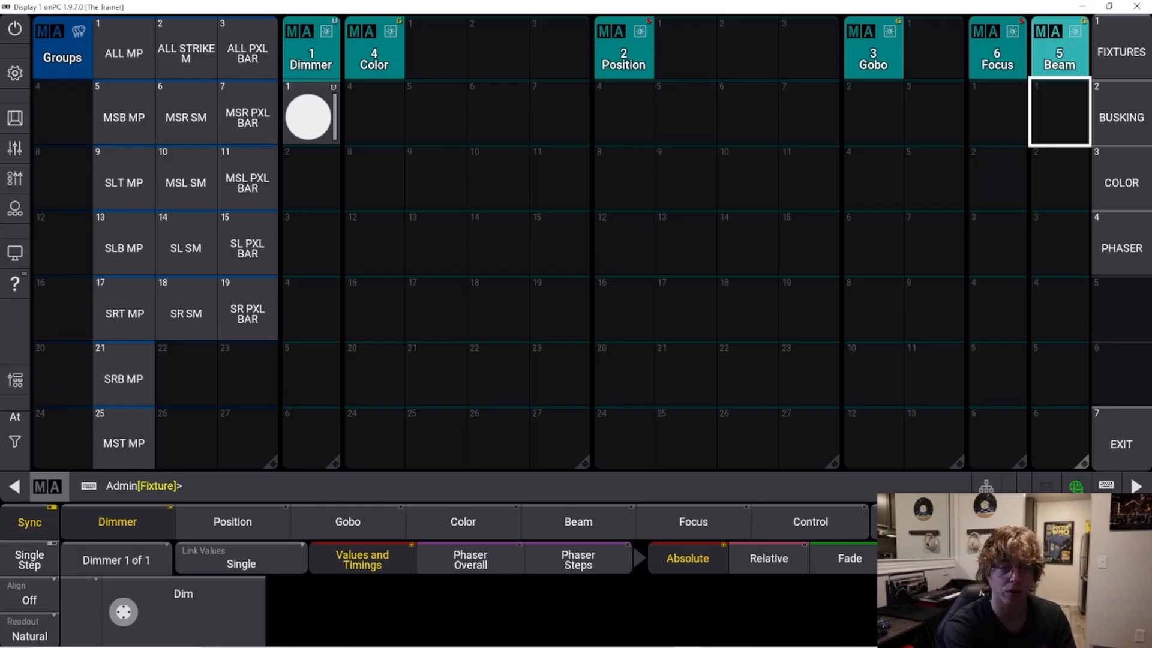
click(1109, 189)
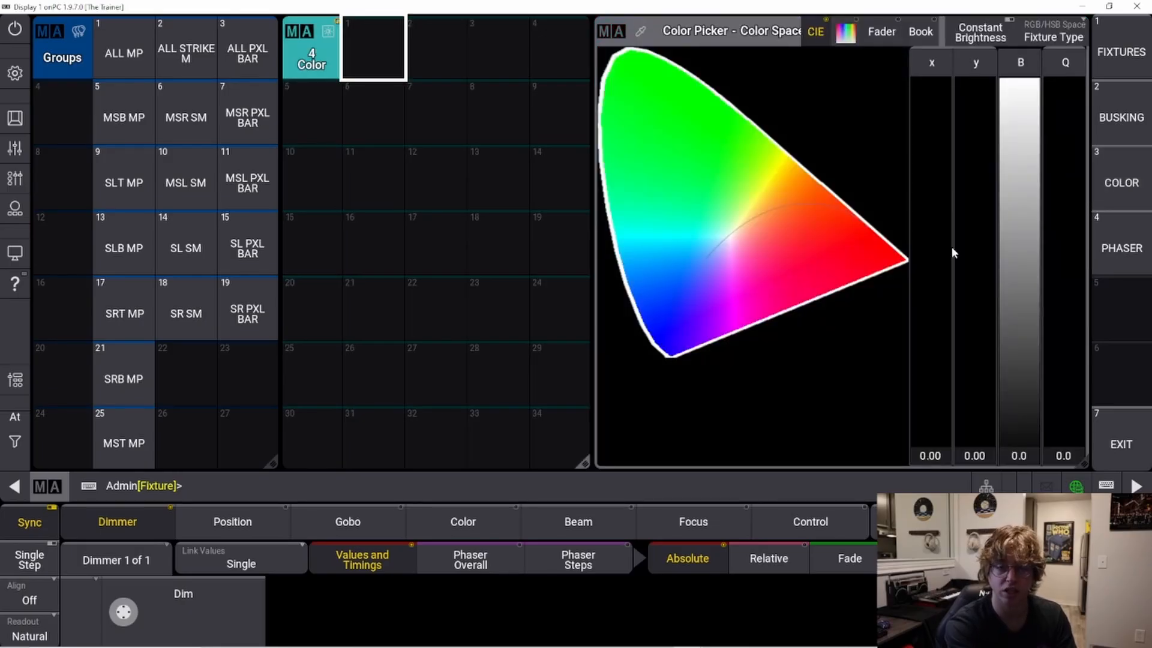
click(1120, 249)
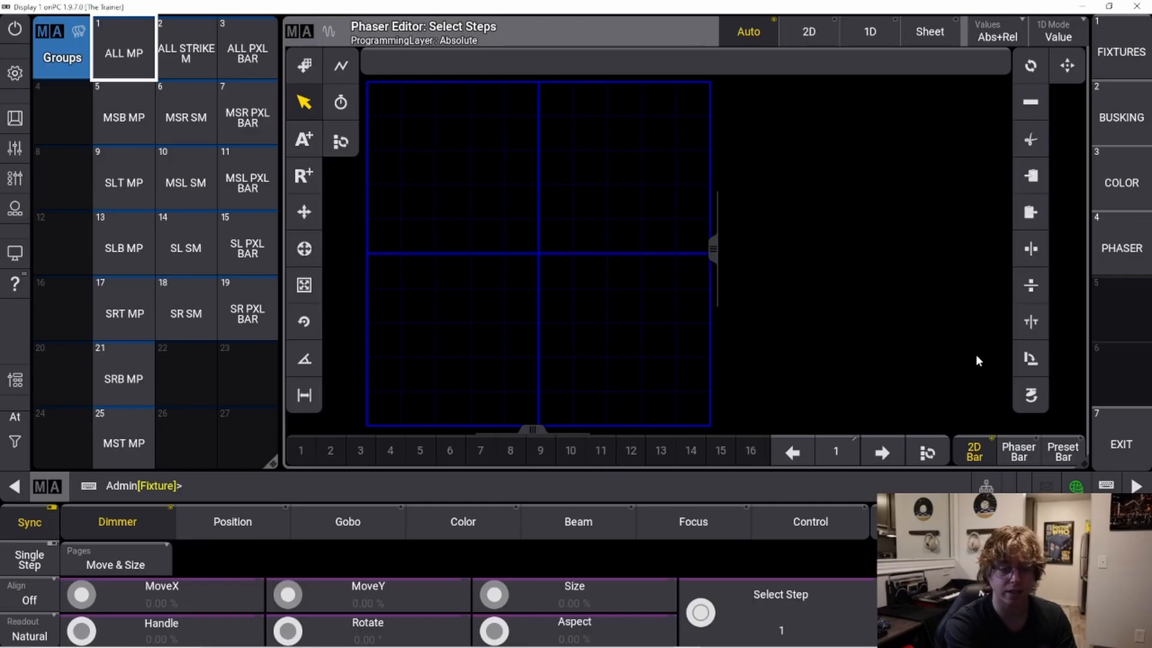
- Recall the empty EXIT view and examine the available window types in the Common, Data Pools, Presets, Pools, Tools, More and All categories for adding windows
click(1132, 430)
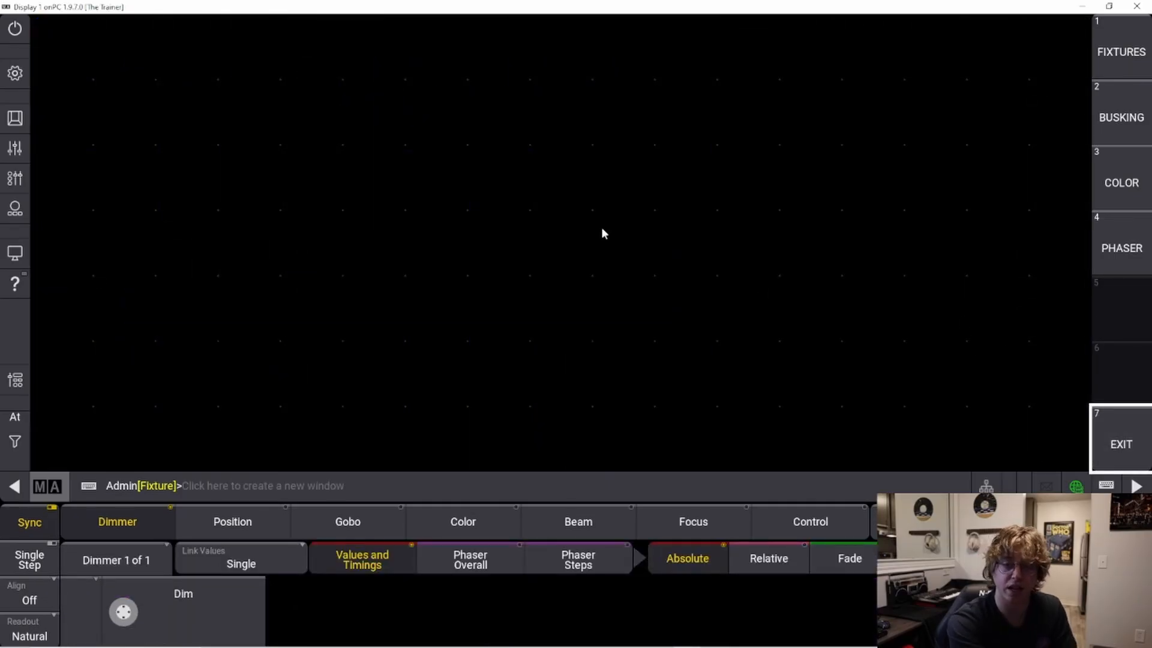
click(59, 54)
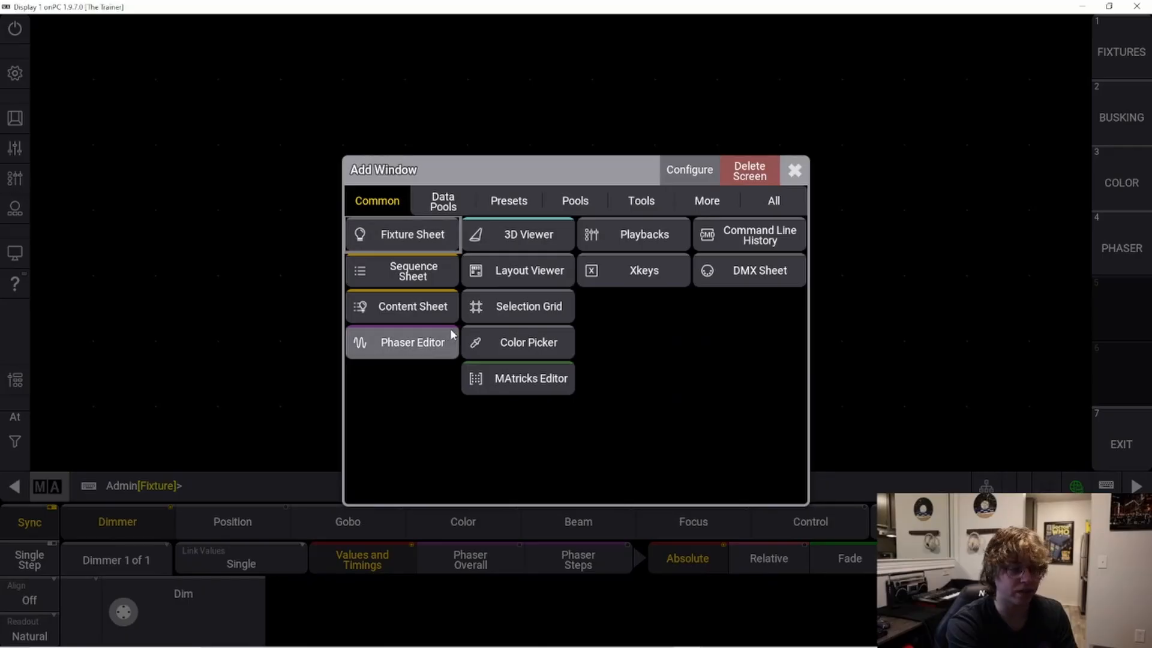
click(508, 201)
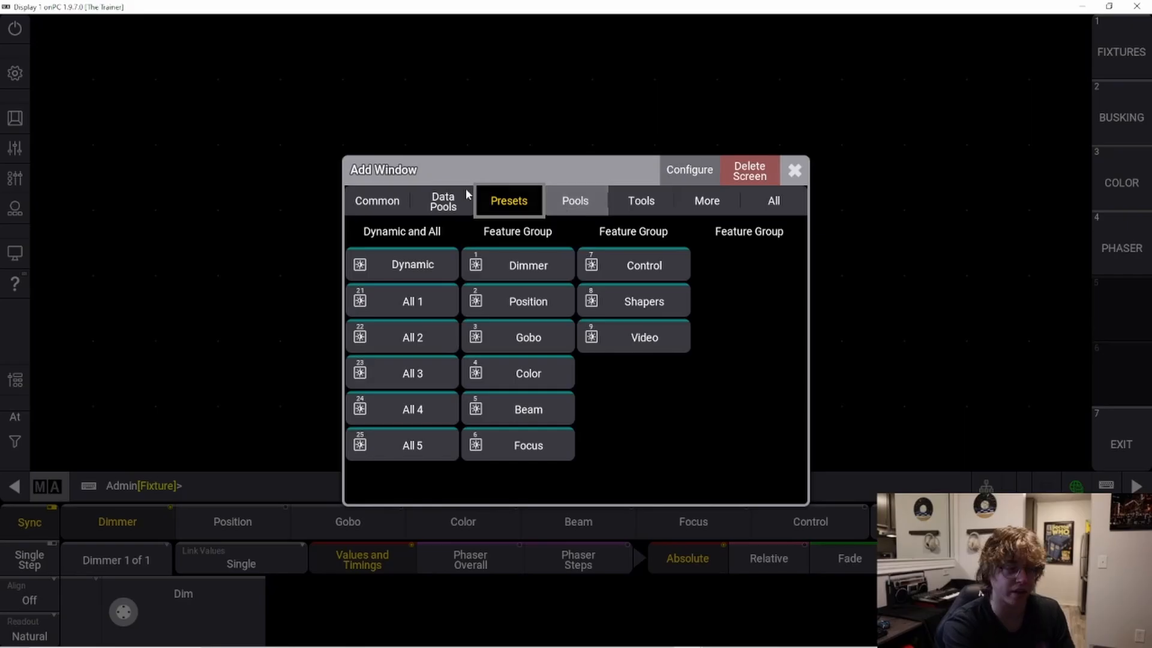
click(377, 210)
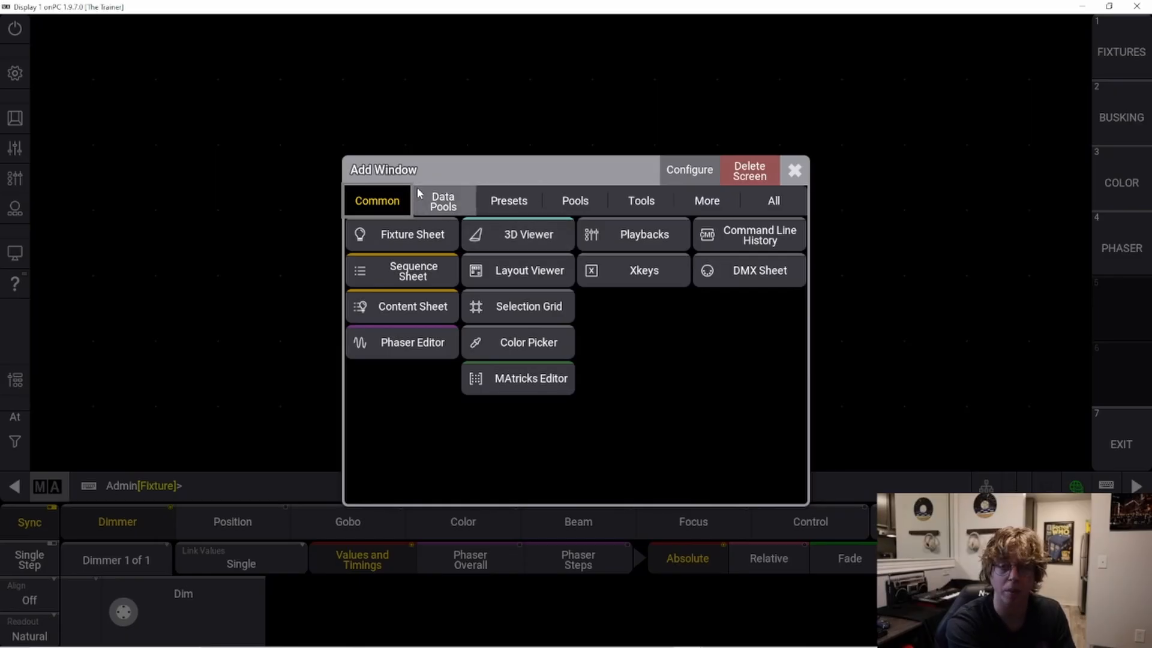
click(443, 204)
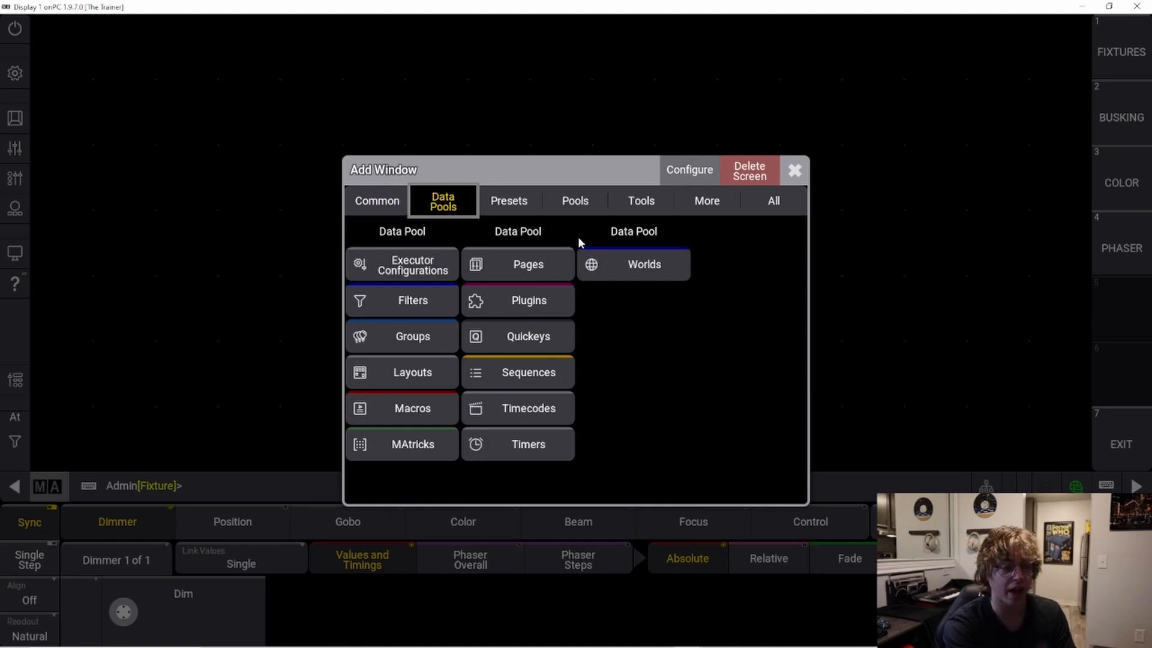
click(528, 204)
click(585, 201)
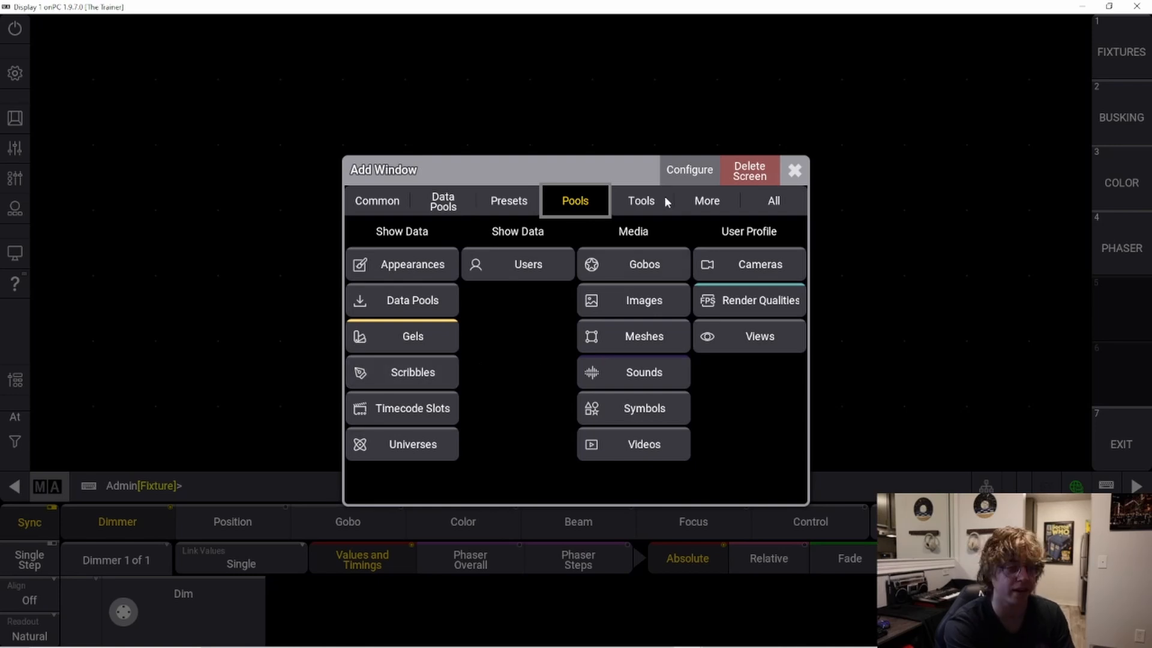
click(639, 204)
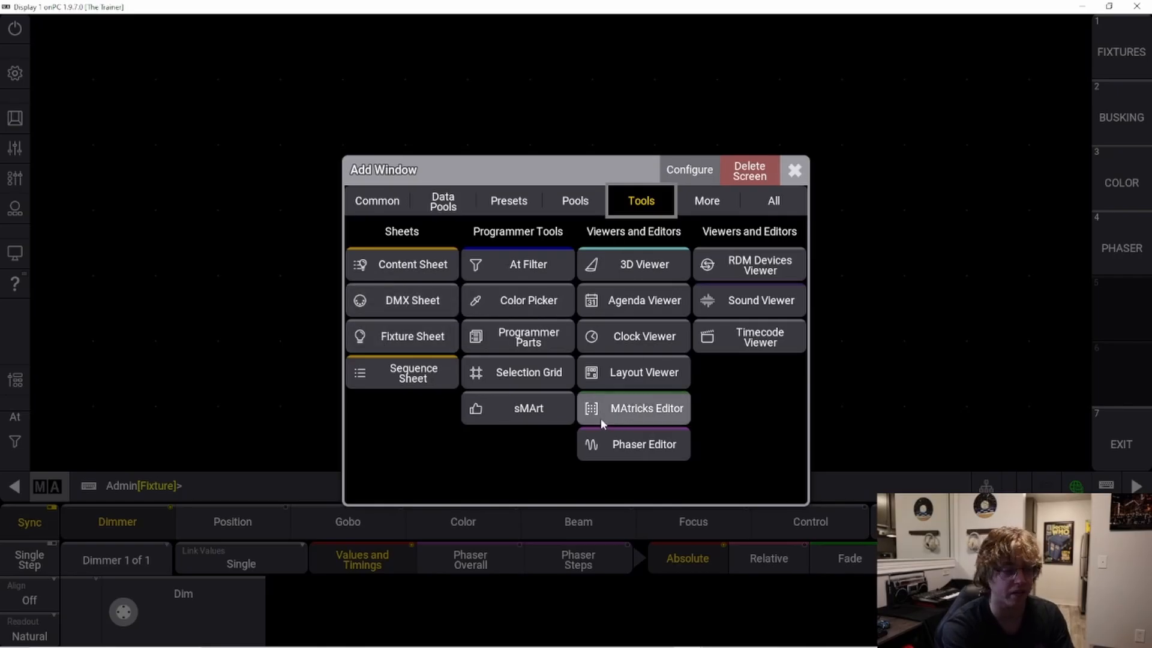
click(693, 204)
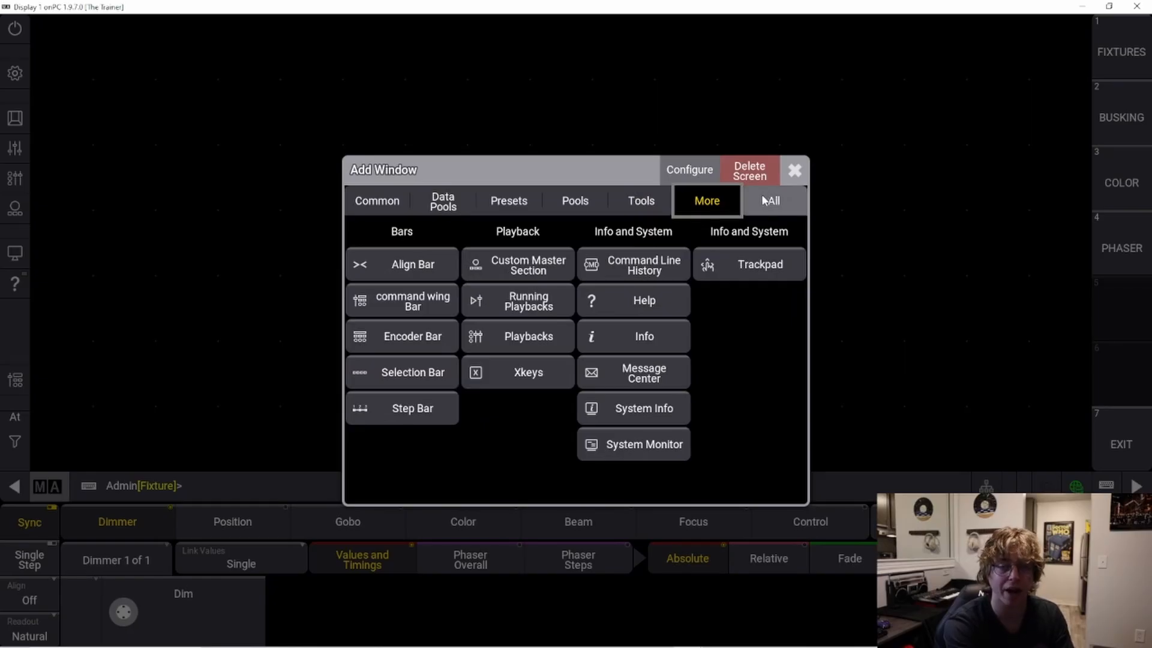
click(787, 200)
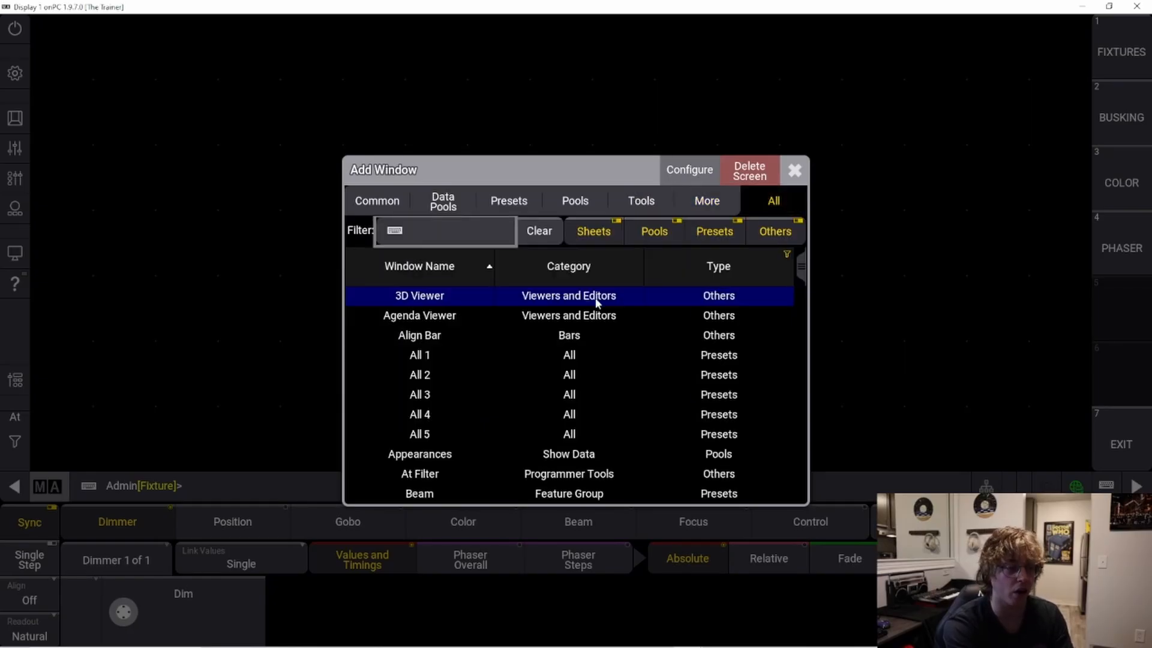